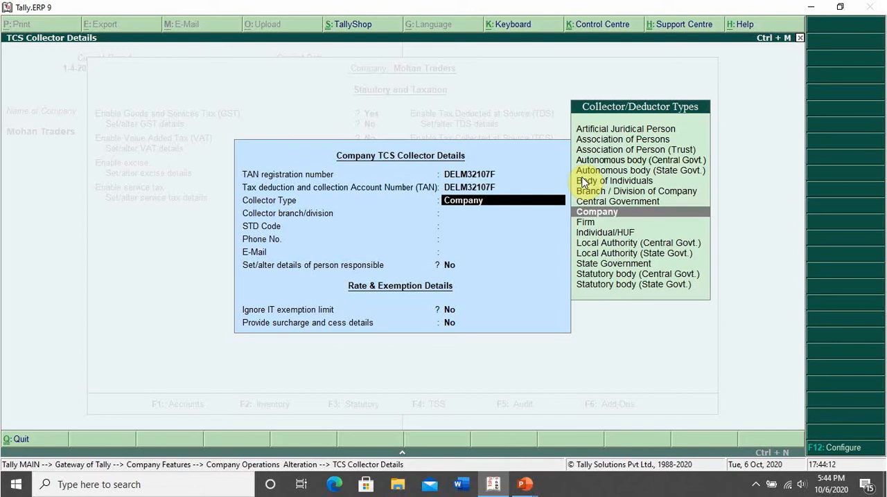
# Enter the company's TAN registration number and TAN, keep collector type Company, and leave the branch and contact details blank.
pyautogui.press('Return')
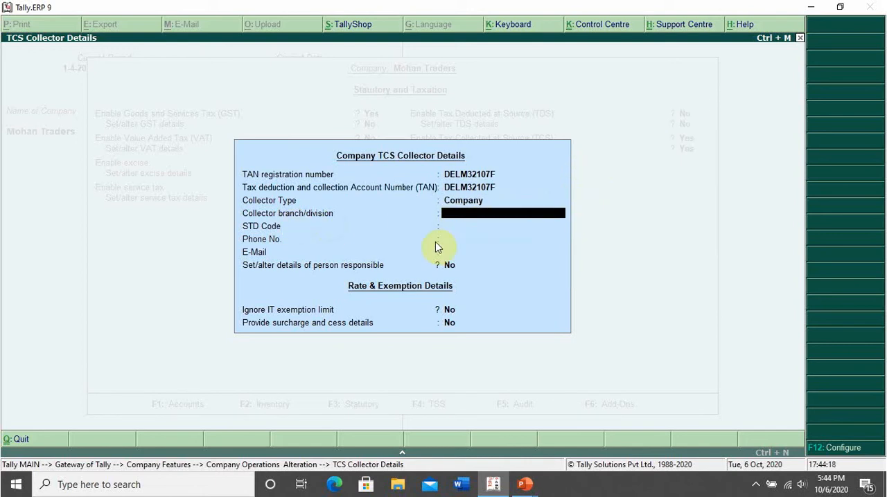
pyautogui.press('Return')
pyautogui.press('Return')
pyautogui.press('Return')
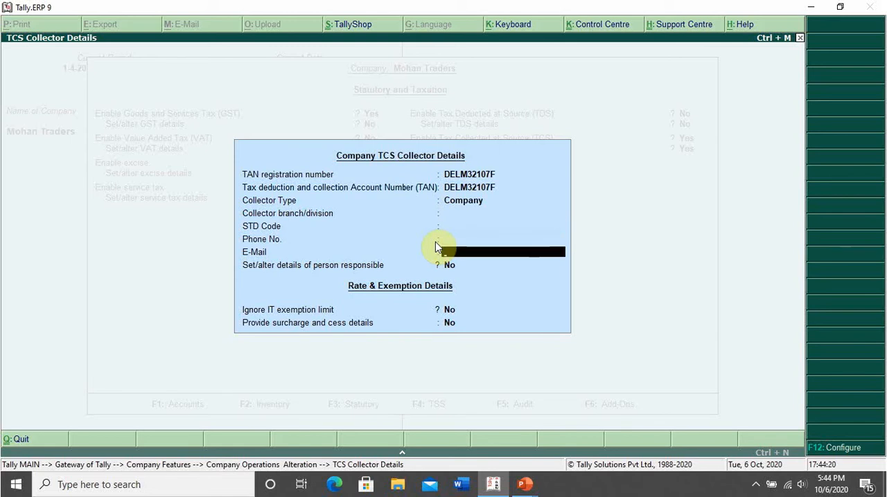
pyautogui.press('Return')
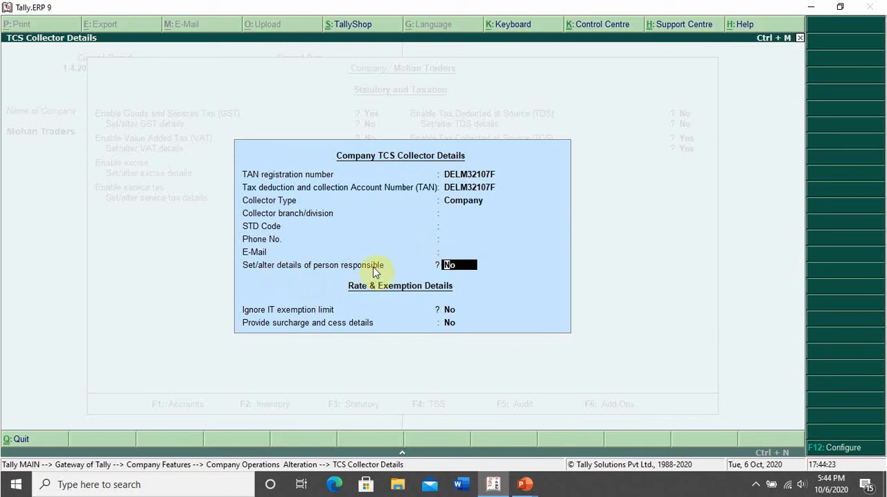
# Set the option to alter details of the person responsible to Yes and accept the prefilled person details.
pyautogui.write('Y')
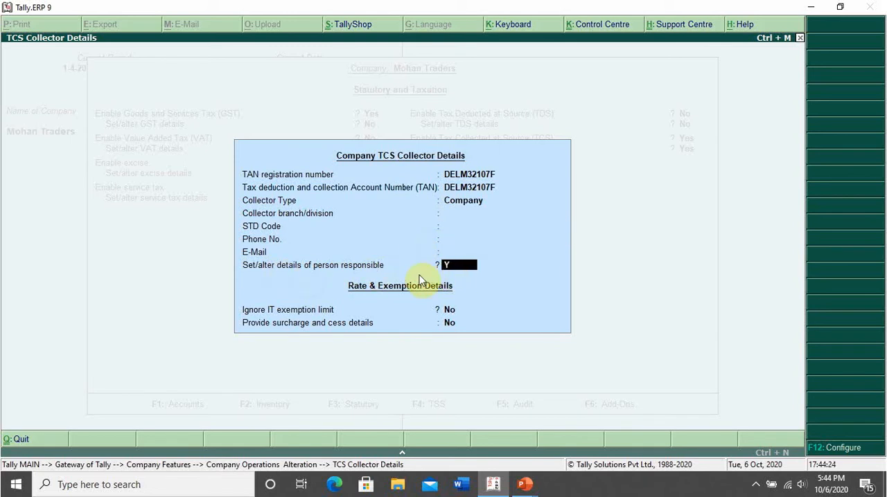
pyautogui.press('Return')
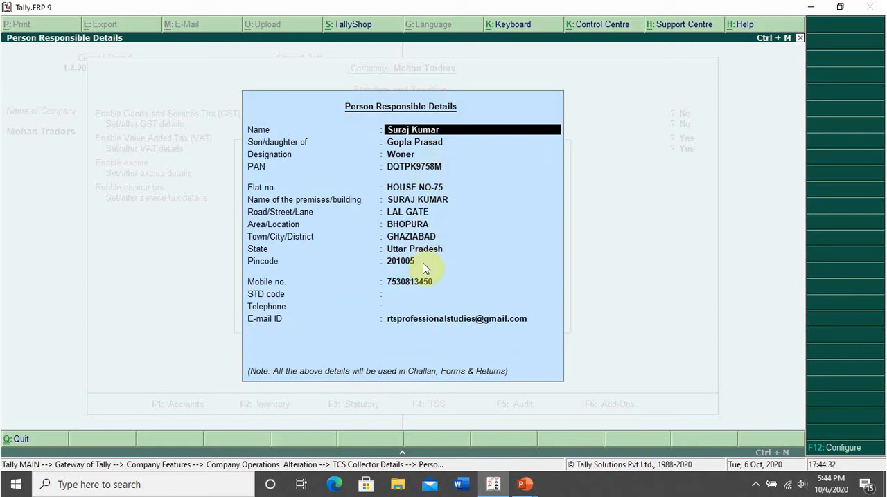
pyautogui.hotkey('ctrl', 'a')
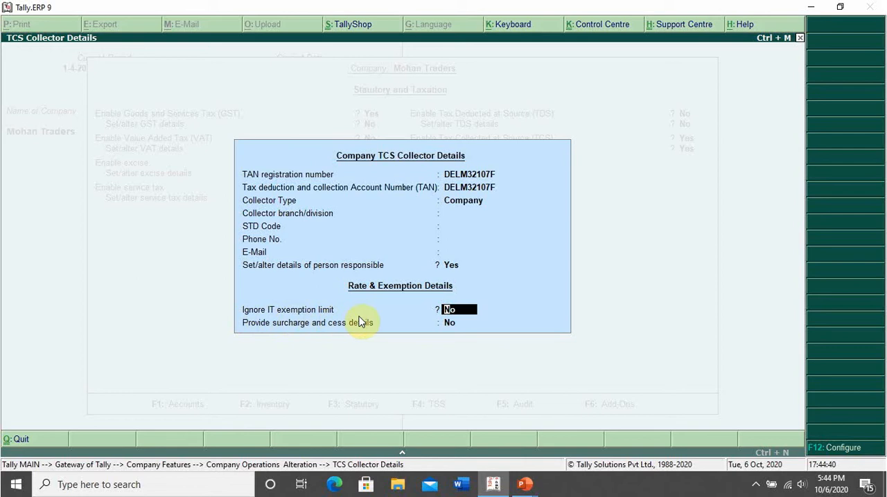
# Keep IT exemption limit and surcharge options at No, save the TCS settings, and return to the Gateway of Tally.
pyautogui.press('Return')
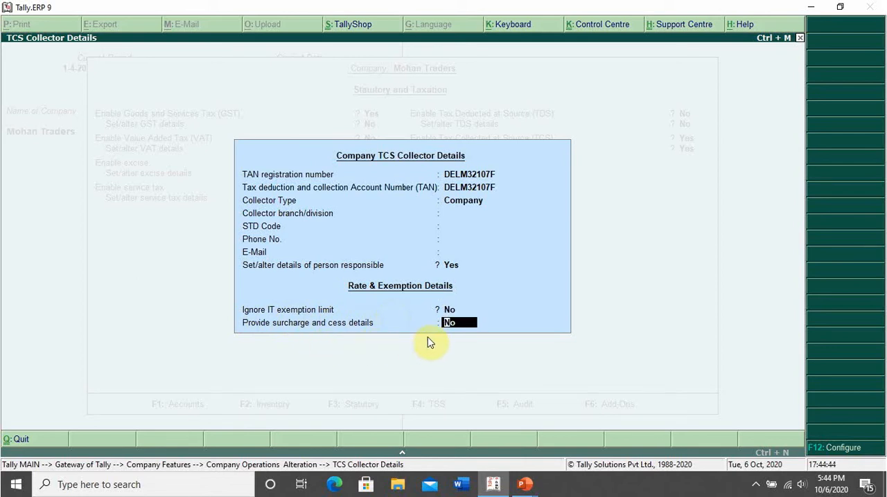
pyautogui.press('Return')
pyautogui.press('Return')
pyautogui.press('Return')
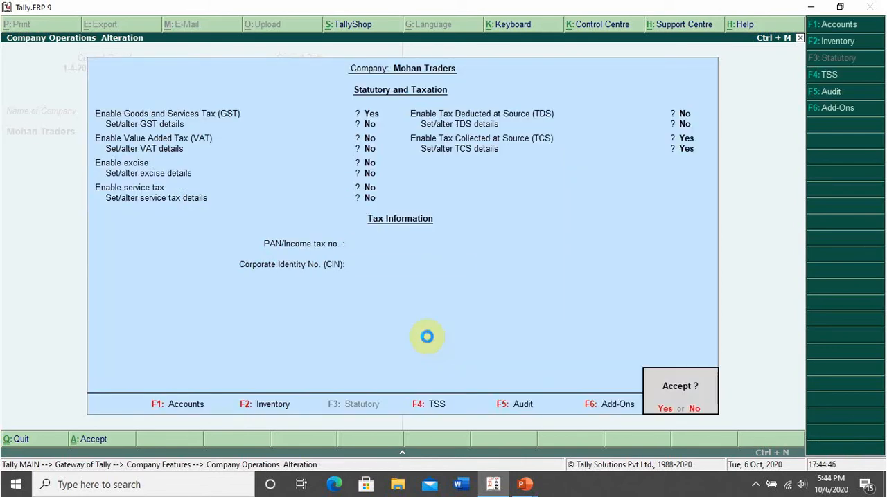
pyautogui.press('Return')
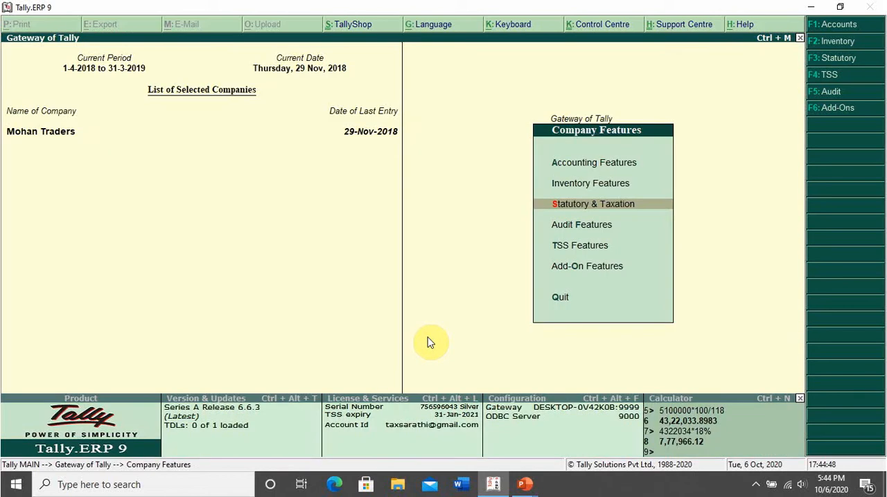
pyautogui.press('Escape')
pyautogui.press('Escape')
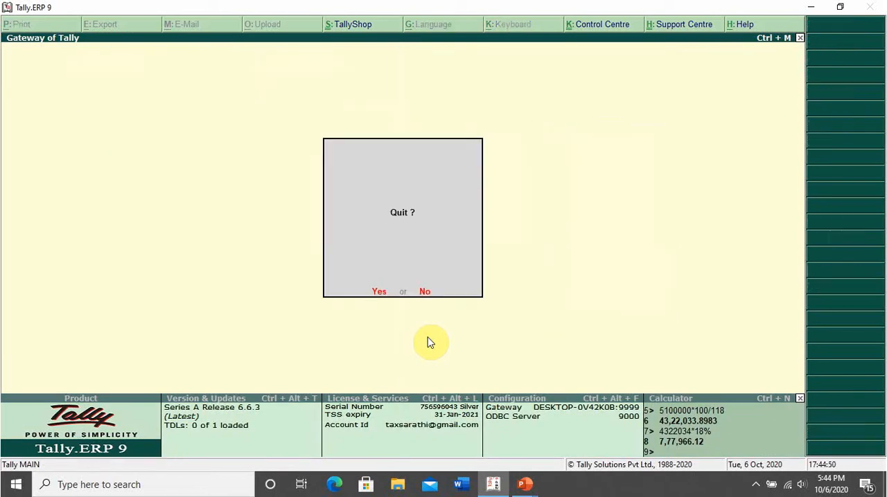
pyautogui.press('Escape')
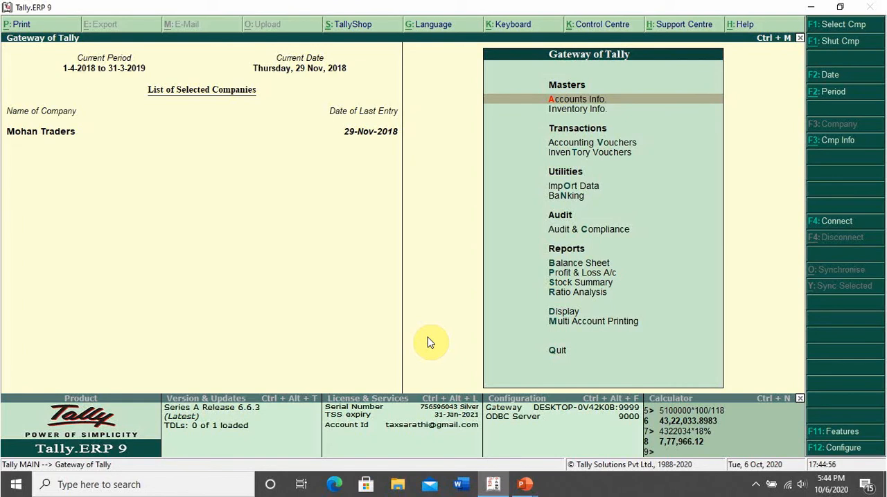
# Start a new ledger named "TCS on Sales of Goods Sec 206c(1H)".
pyautogui.press('a')
pyautogui.press('l')
pyautogui.press('c')
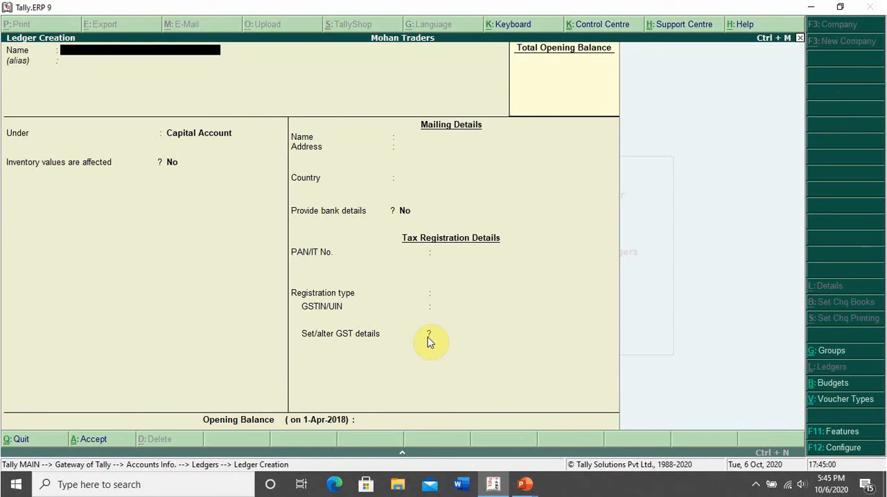
pyautogui.write('TCS on Sales of Goods')
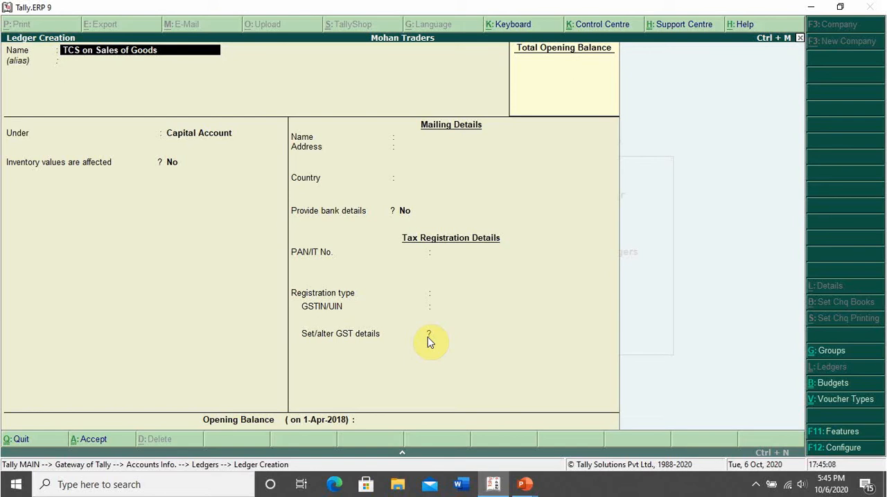
pyautogui.write(' Sec 206c(1H)')
pyautogui.press('Return')
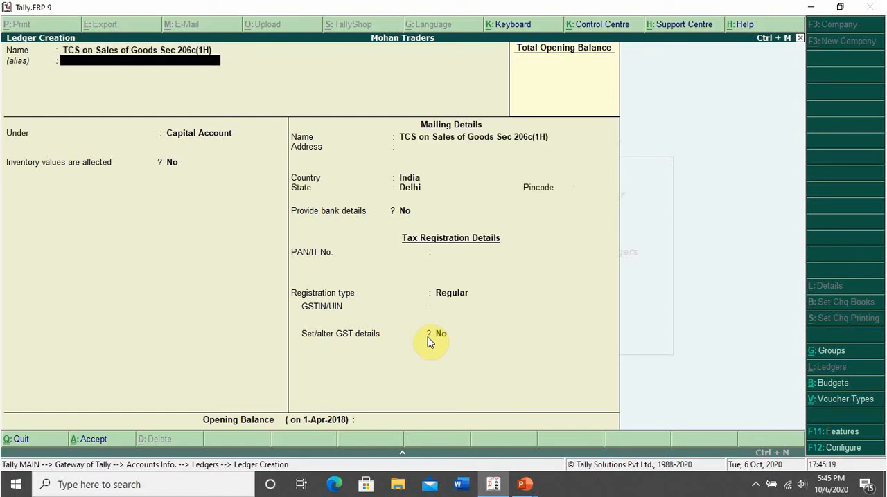
# Place the ledger under Duties & Taxes without an alias and set its type of duty/tax to TCS.
pyautogui.press('Return')
pyautogui.write('Du')
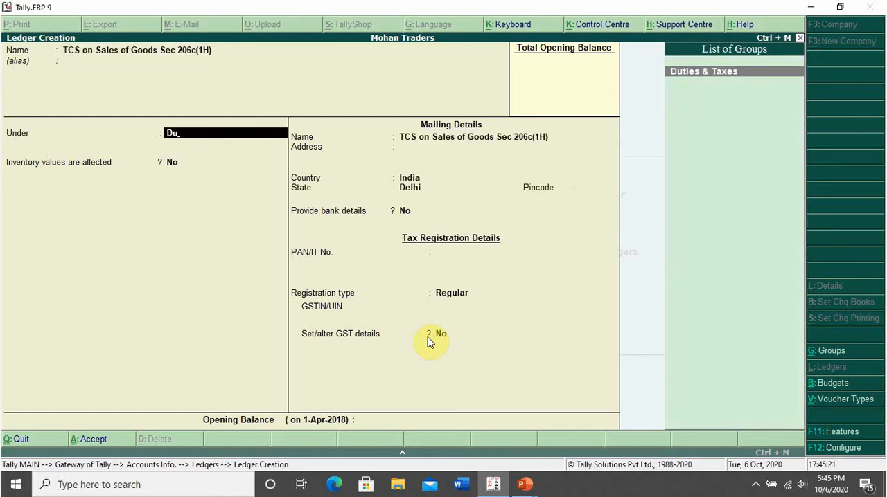
pyautogui.press('Return')
pyautogui.press('Down')
pyautogui.press('Return')
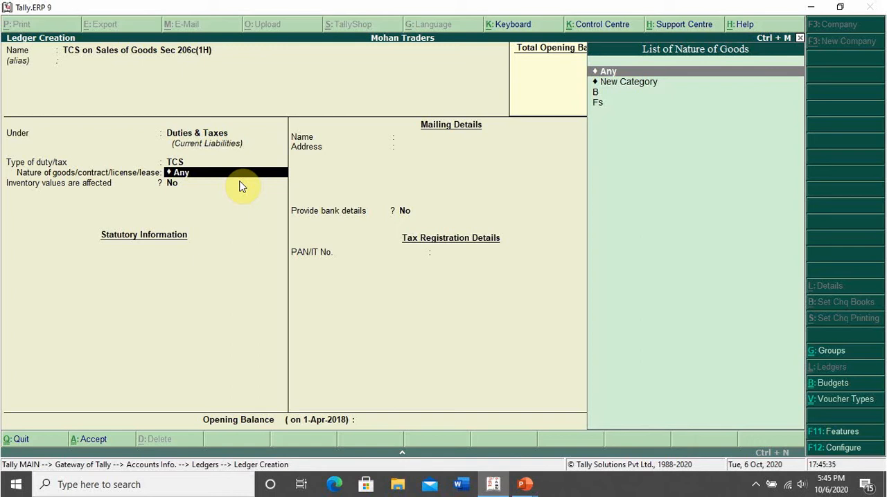
# Create a new nature of goods category for the ledger named "TCS on Sales of Goods Sec 206c(1H)".
pyautogui.press('Down')
pyautogui.press('Return')
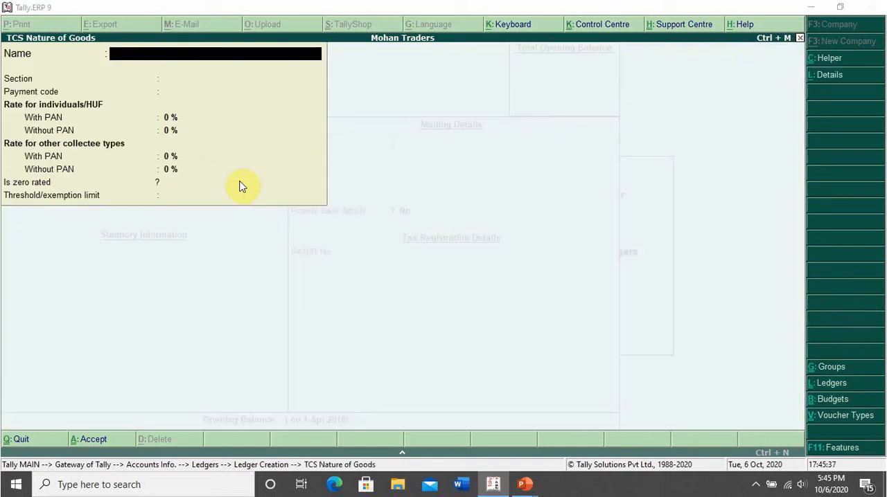
pyautogui.write('TCS on Sa')
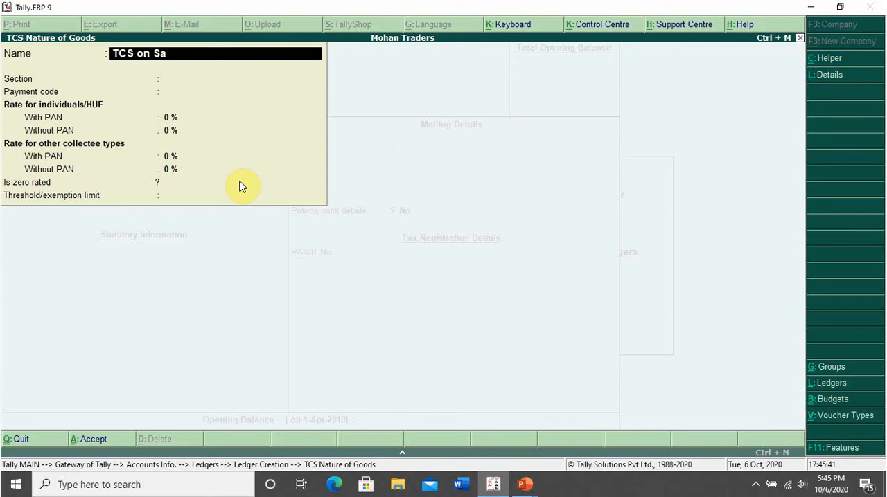
pyautogui.write('les of Goods')
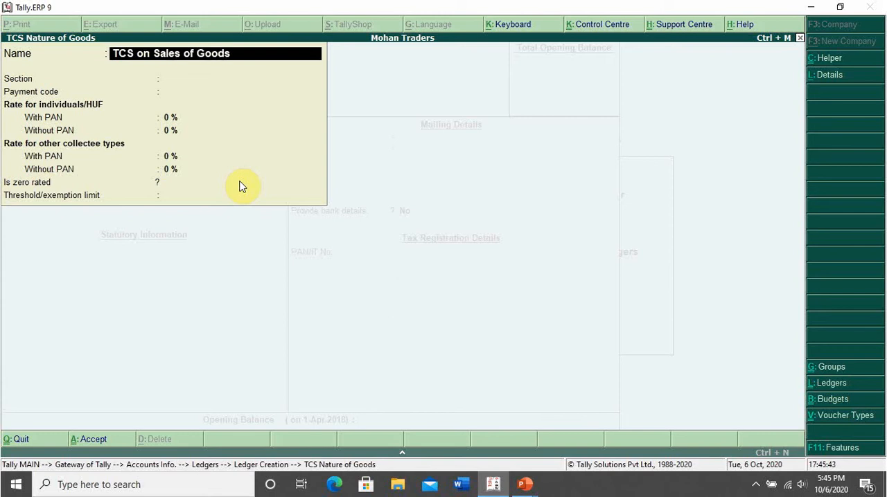
pyautogui.write(' Sec 206c(1H')
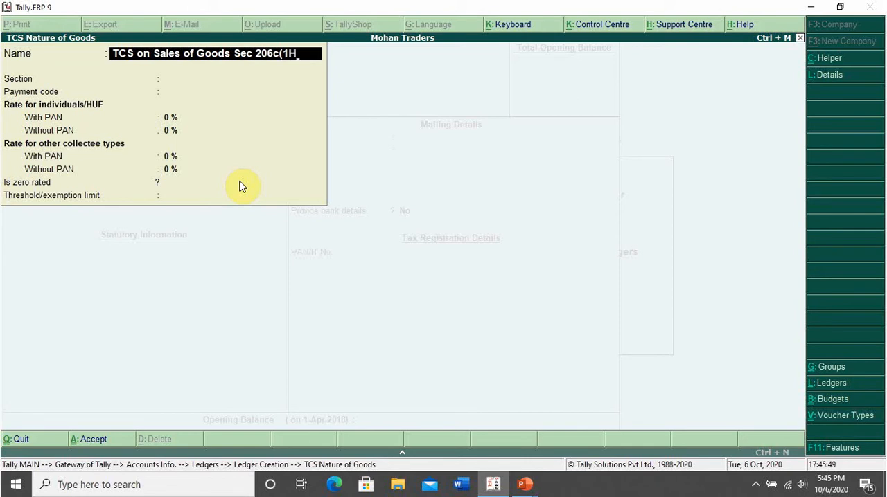
pyautogui.write(')')
pyautogui.press('Return')
# Set the nature of goods section to 206C and its payment code to 1H.
pyautogui.write('206')
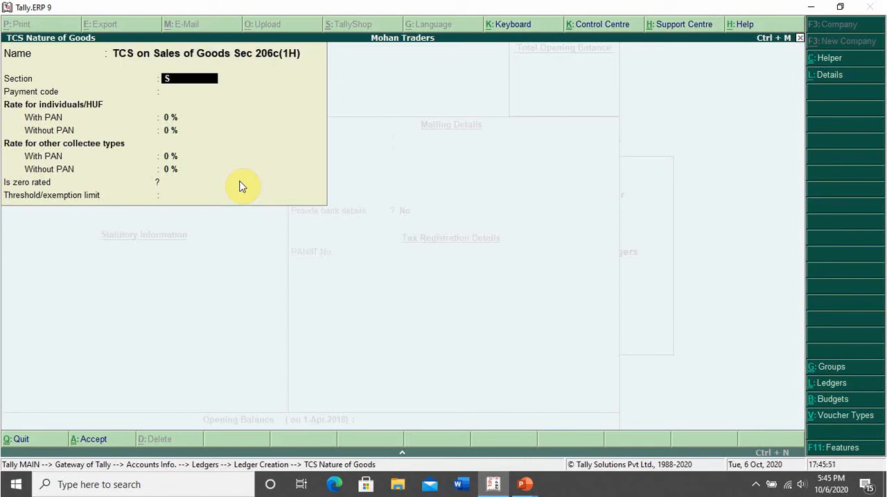
pyautogui.write('C')
pyautogui.press('Return')
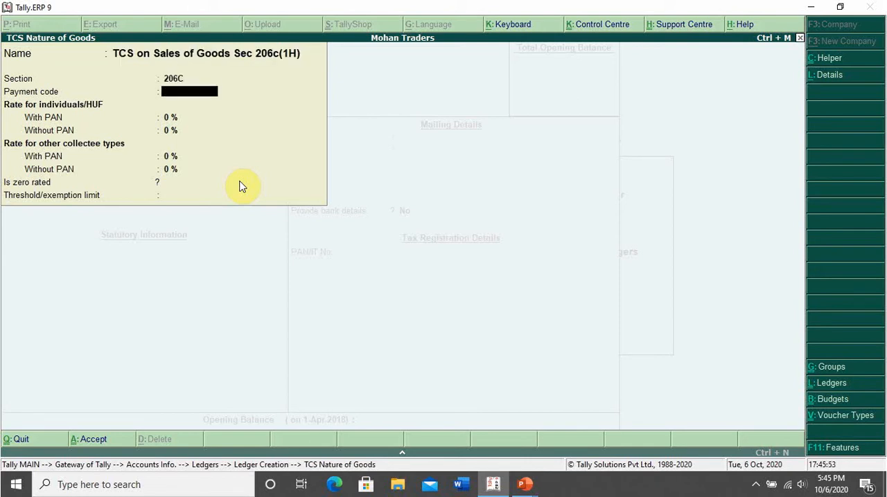
pyautogui.write('1H')
pyautogui.press('Return')
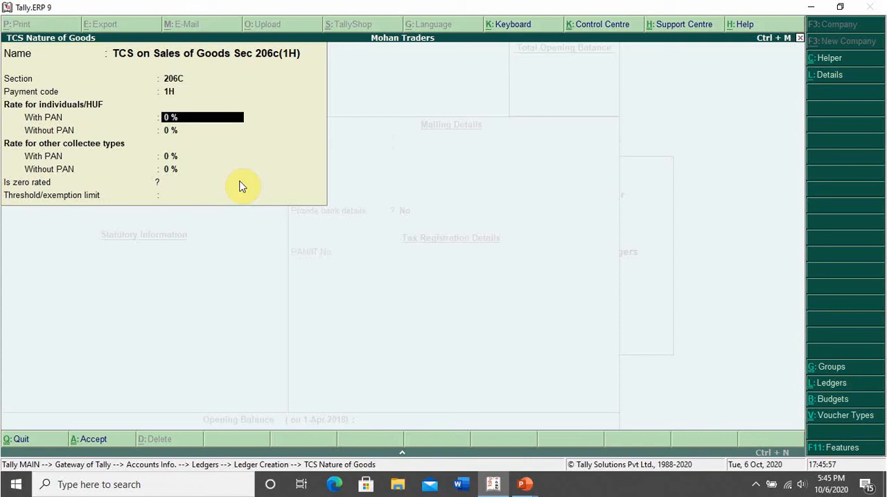
# Set 0.075% with PAN and 0.75% without PAN for all collectee types, and save the category with no exemption limit.
pyautogui.write('0.075')
pyautogui.press('Return')
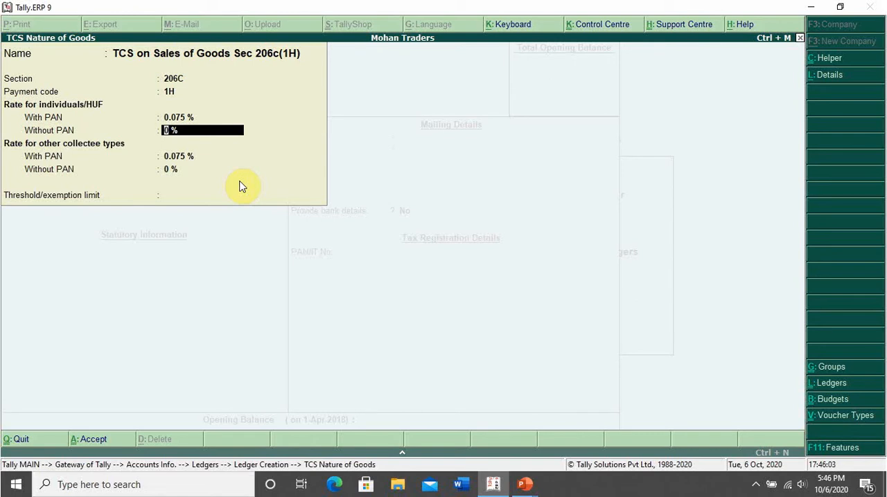
pyautogui.write('0.75')
pyautogui.press('Return')
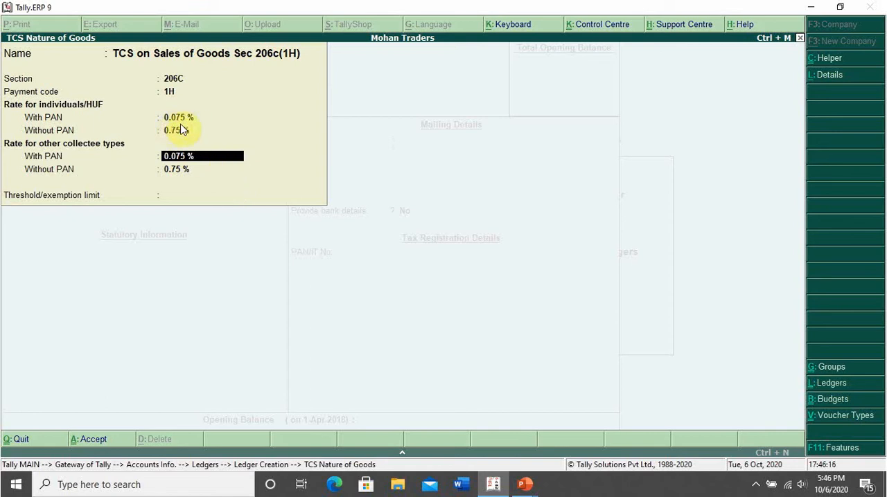
pyautogui.press('Return')
pyautogui.press('Return')
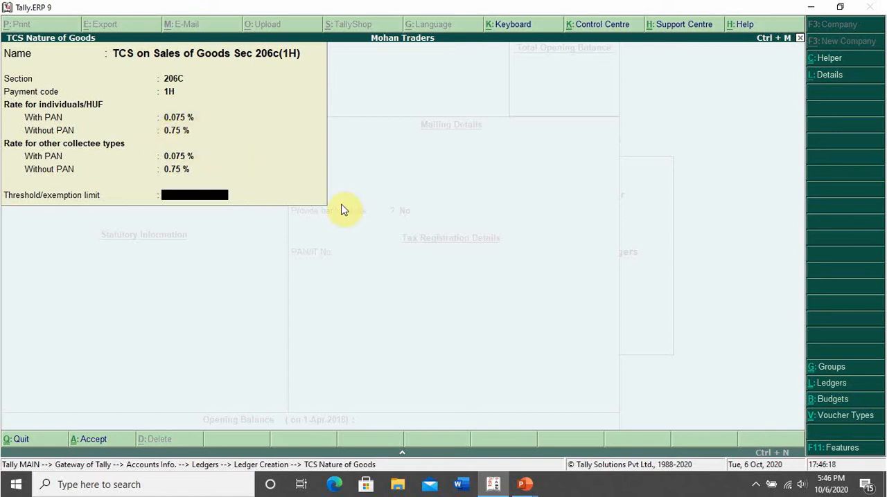
pyautogui.press('Return')
# Save the TCS ledger without bank details or PAN, and return to the Gateway of Tally.
pyautogui.press('Return')
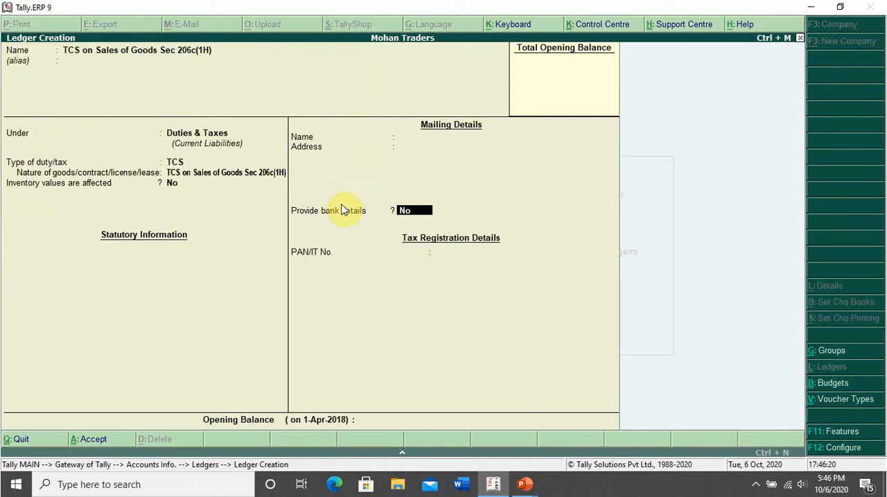
pyautogui.press('Return')
pyautogui.press('Return')
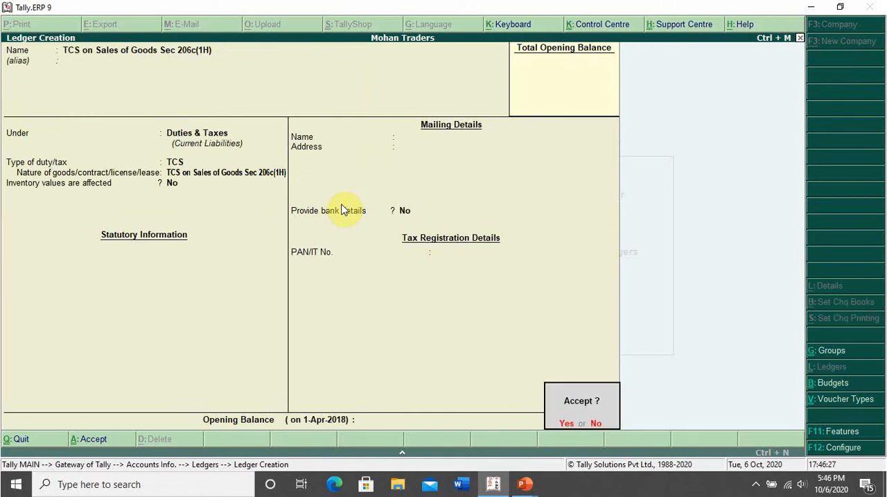
pyautogui.press('Return')
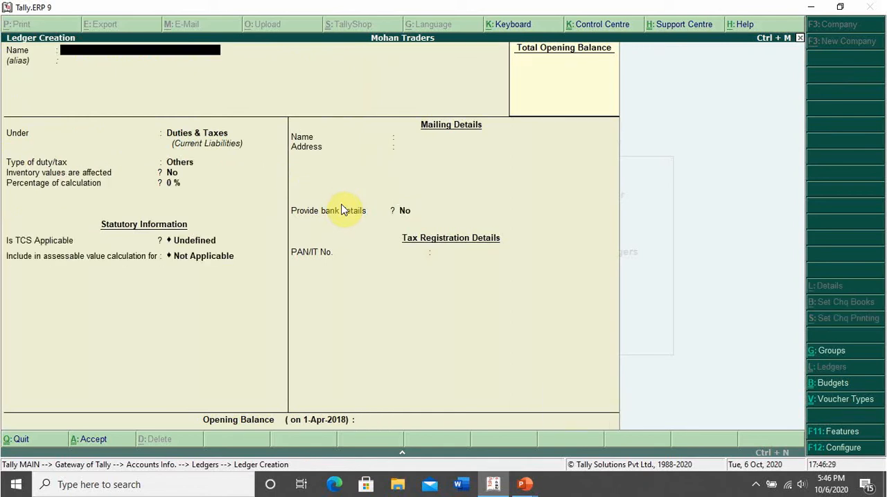
pyautogui.press('Escape')
pyautogui.press('Escape')
pyautogui.press('Escape')
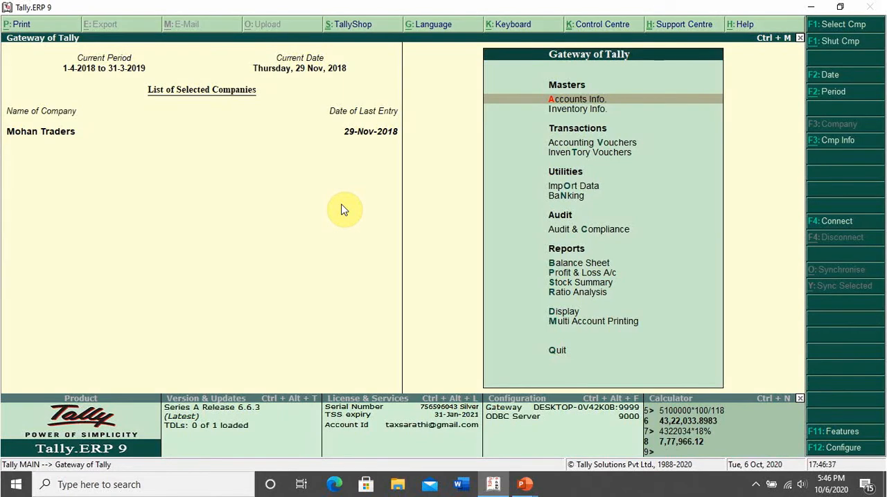
# Open the TCS Nature of Goods options within the statutory information of the account masters.
pyautogui.press('Return')
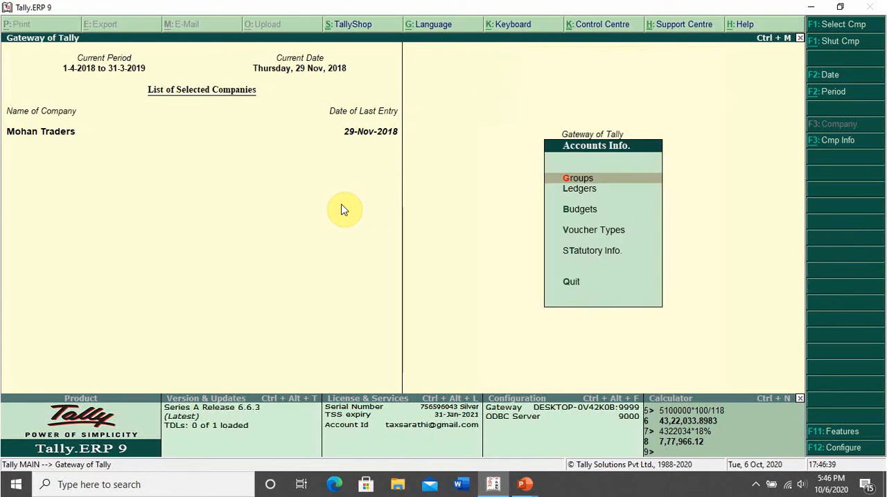
pyautogui.press('Down')
pyautogui.press('Down')
pyautogui.press('Down')
pyautogui.press('Down')
pyautogui.press('Return')
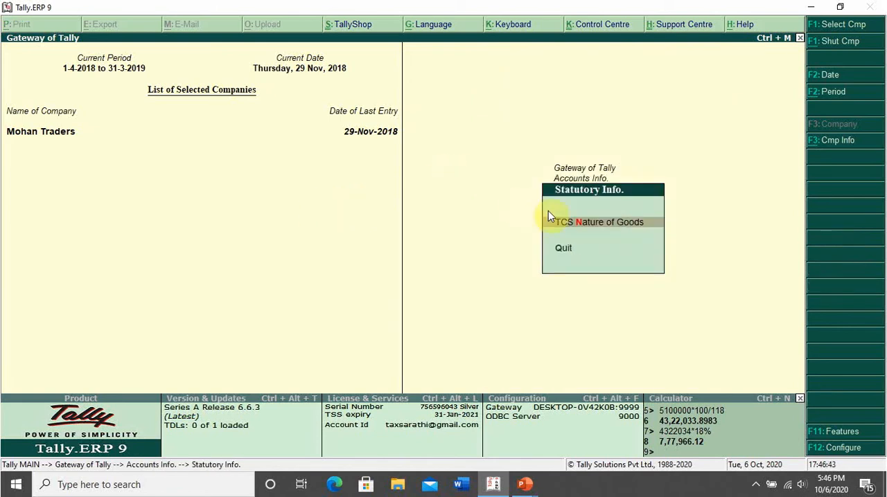
pyautogui.click(606, 223)
pyautogui.press('Down')
pyautogui.press('Down')
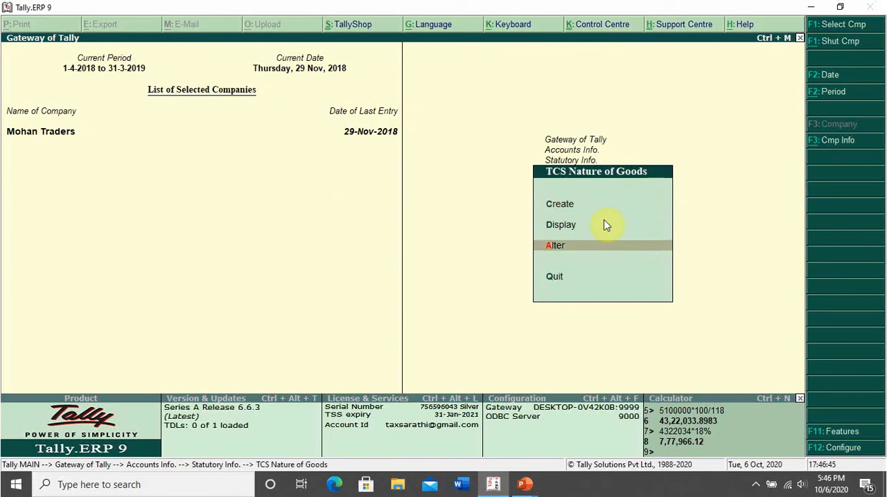
pyautogui.press('Down')
pyautogui.press('Down')
pyautogui.press('Up')
pyautogui.press('Down')
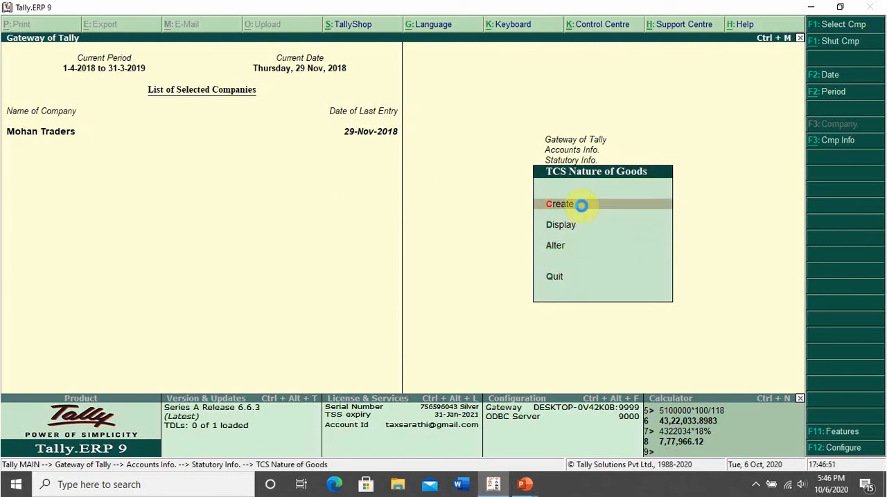
pyautogui.click(581, 206)
pyautogui.press('Escape')
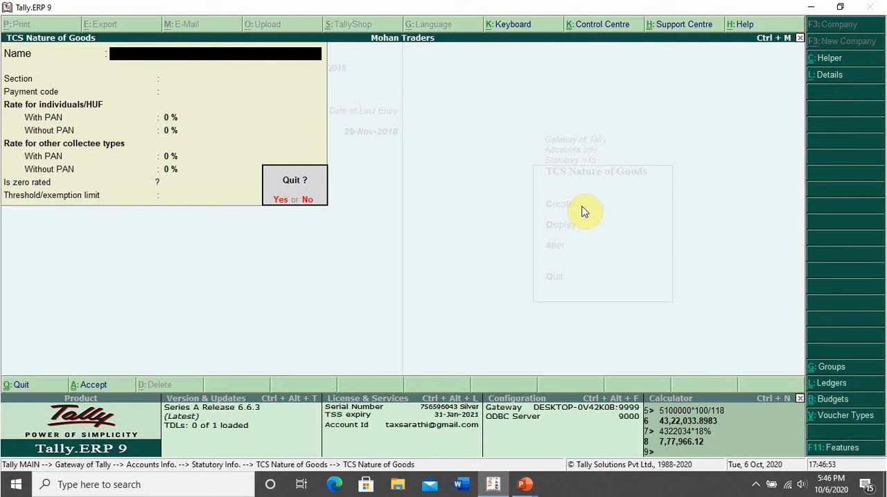
pyautogui.press('y')
# Open the nature of goods TCS on Sales of Goods Sec 206c(1H) for alteration and make its rates applicable from 1-Apr-2020.
pyautogui.press('Down')
pyautogui.press('Down')
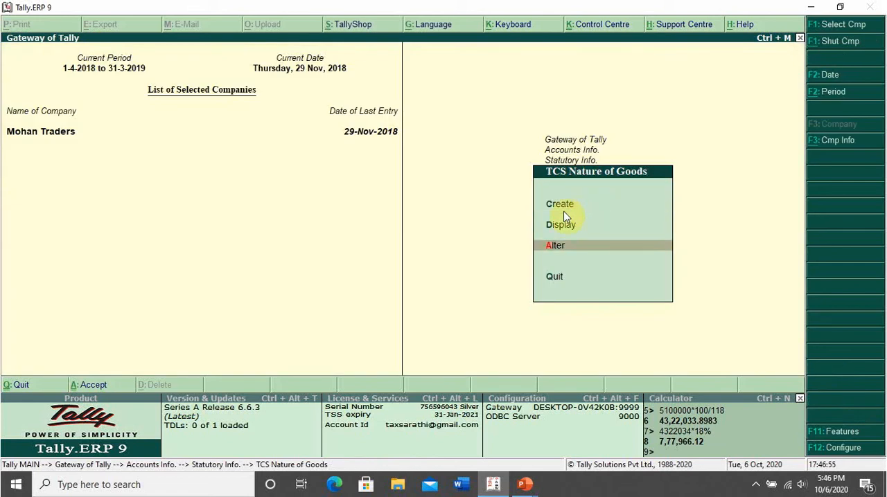
pyautogui.click(568, 249)
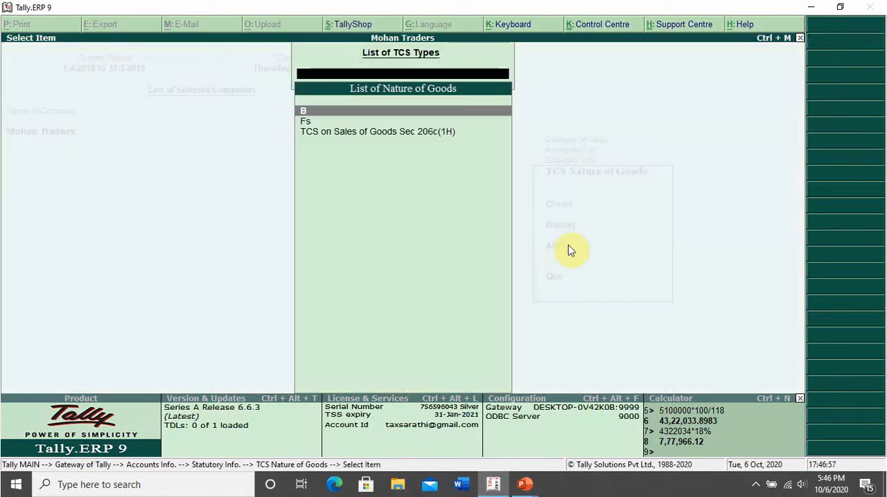
pyautogui.press('Down')
pyautogui.press('Down')
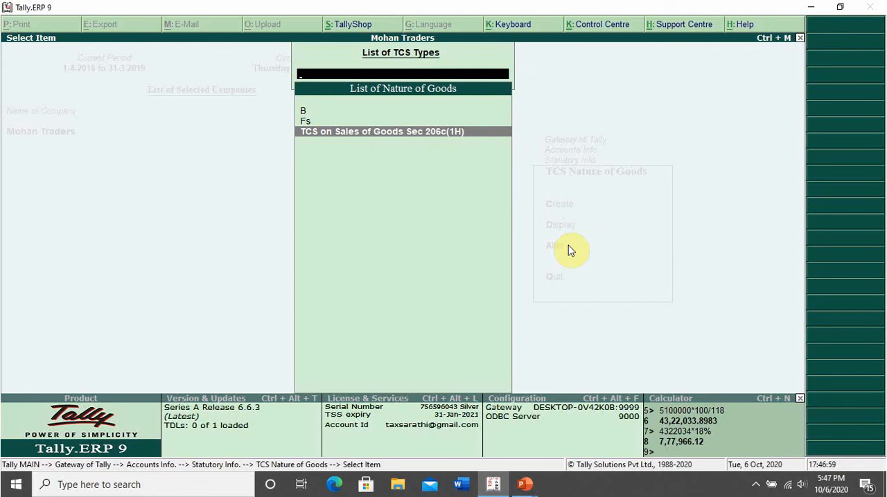
pyautogui.press('Return')
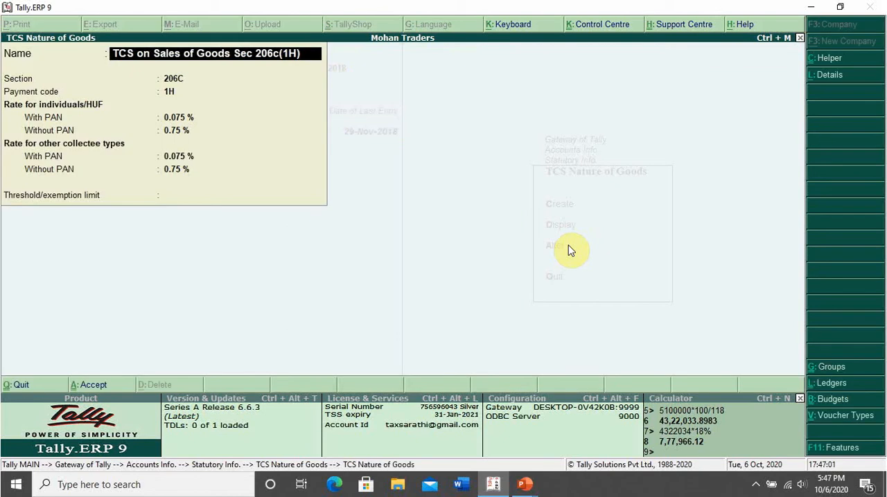
pyautogui.press('Return')
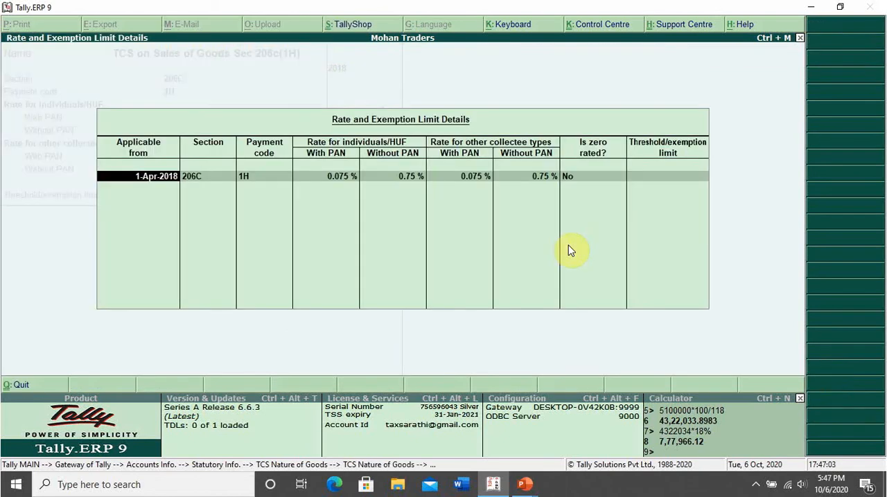
pyautogui.write('1-4-2020')
pyautogui.press('Return')
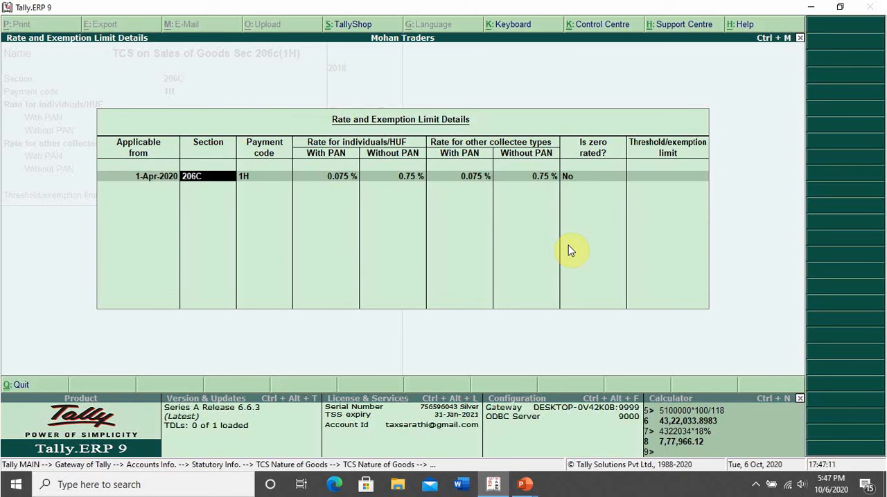
# Keep the section, payment code and rates, and set the threshold/exemption limit to 50,00,000.
pyautogui.press('Return')
pyautogui.press('Return')
pyautogui.press('Return')
pyautogui.press('Return')
pyautogui.press('Return')
pyautogui.press('Return')
pyautogui.press('Return')
pyautogui.press('Return')
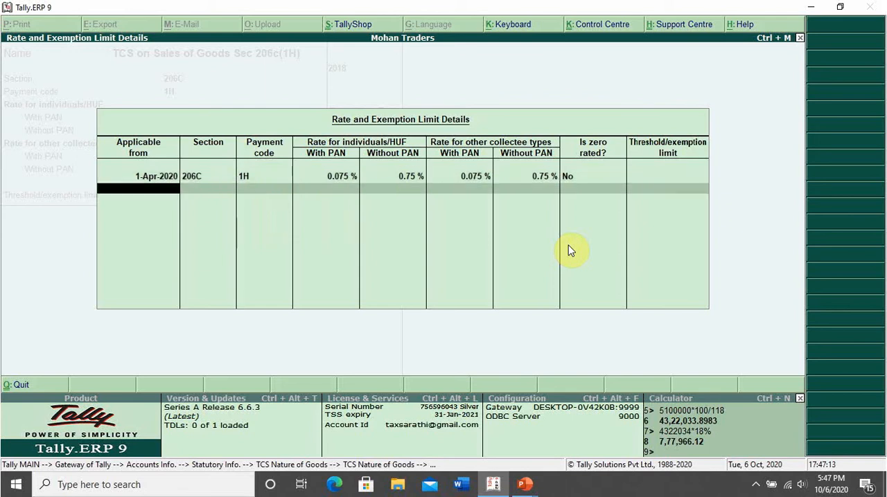
pyautogui.press('BackSpace')
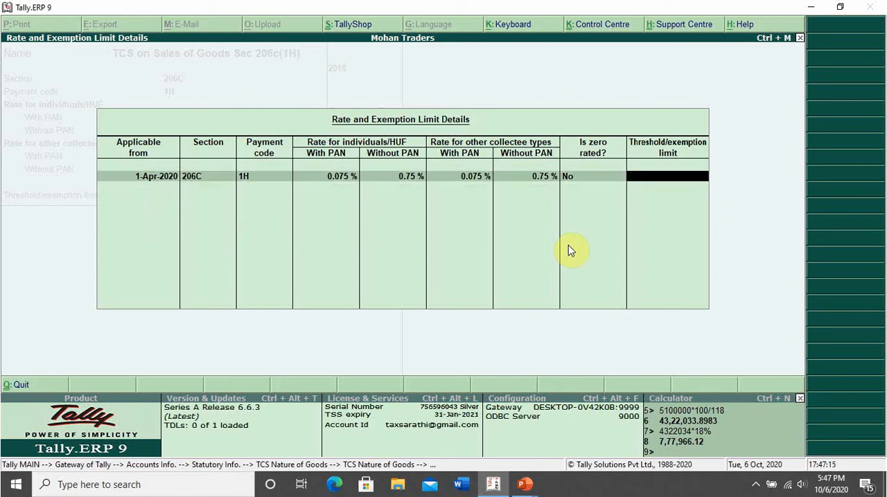
pyautogui.write('500000')
pyautogui.press('Return')
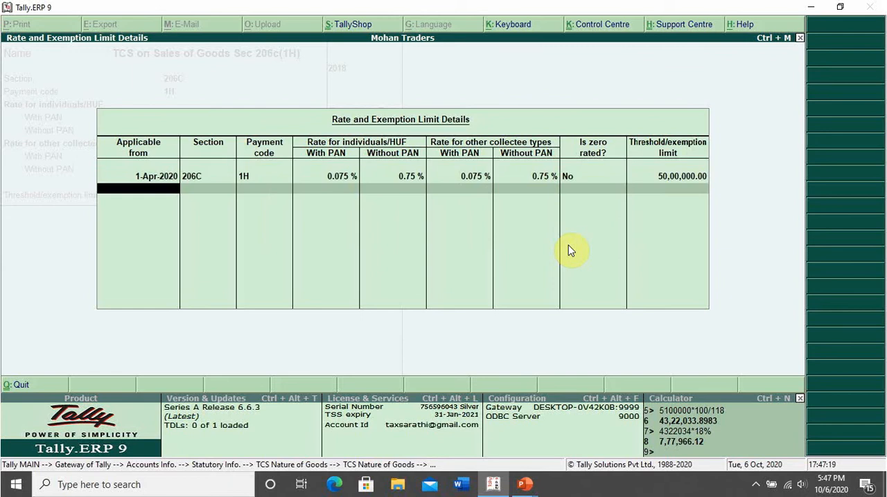
# Save the altered nature of goods and return to the Gateway of Tally.
pyautogui.press('Return')
pyautogui.press('Return')
pyautogui.press('Return')
pyautogui.press('Return')
pyautogui.press('Return')
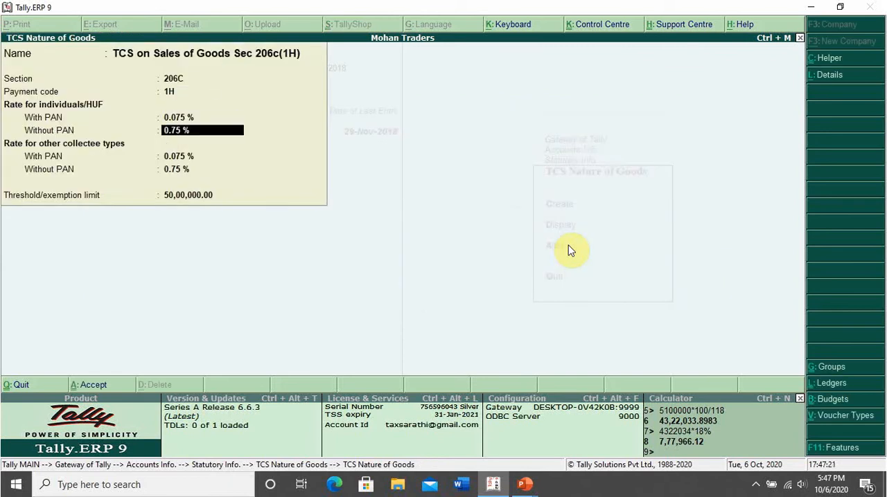
pyautogui.press('Return')
pyautogui.press('Return')
pyautogui.press('Return')
pyautogui.press('Return')
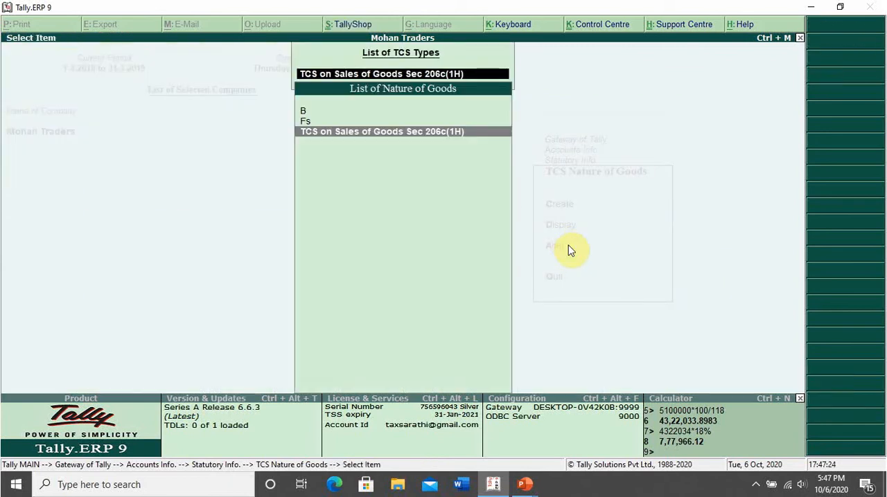
pyautogui.press('Escape')
pyautogui.press('Escape')
pyautogui.press('Escape')
pyautogui.press('Escape')
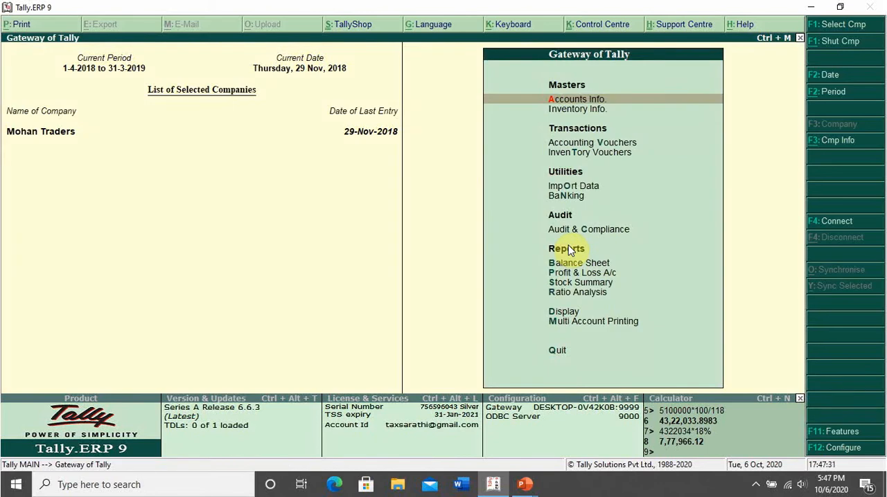
pyautogui.write('dalSal')
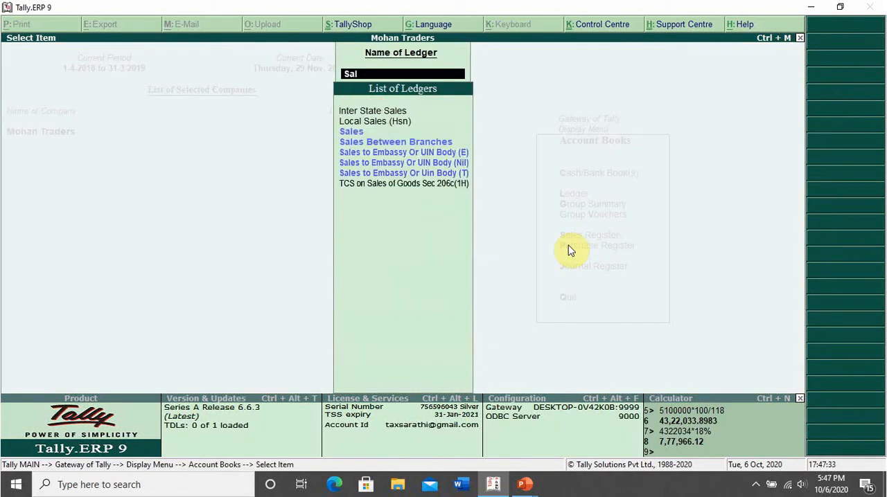
pyautogui.press('Return')
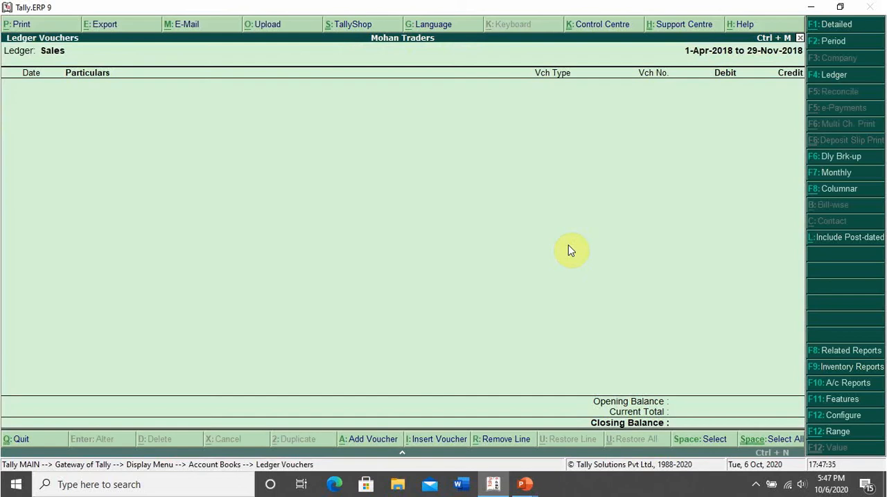
pyautogui.press('Escape')
pyautogui.press('Escape')
pyautogui.press('Escape')
pyautogui.press('Escape')
pyautogui.press('Escape')
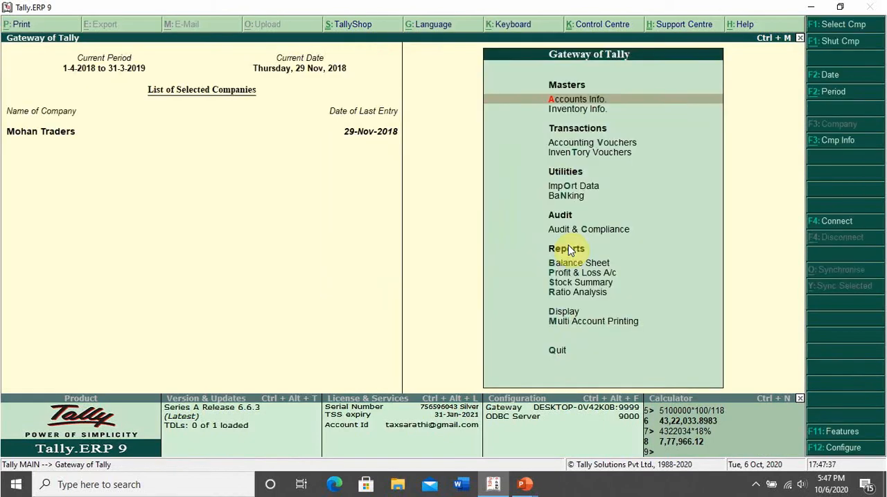
# Open the Sales ledger for alteration and set its type of ledger to Not Applicable, keeping its GST details and Services supply type.
pyautogui.write('alasales')
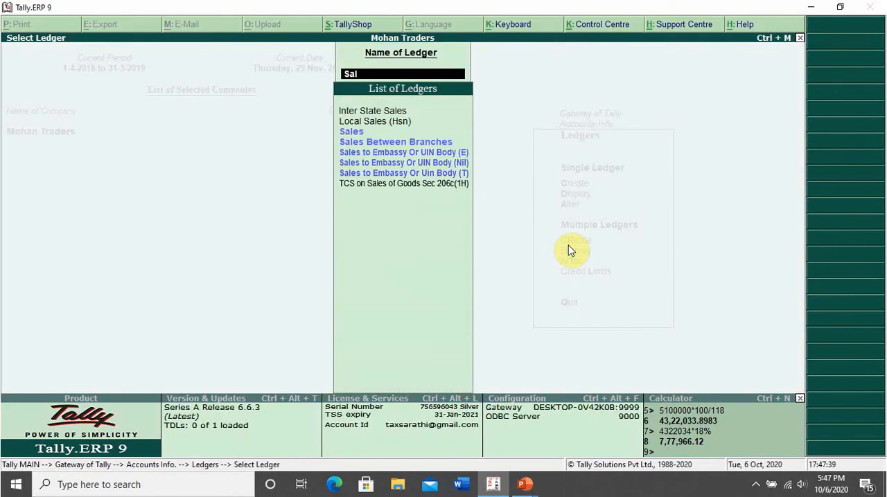
pyautogui.press('Return')
pyautogui.press('Return')
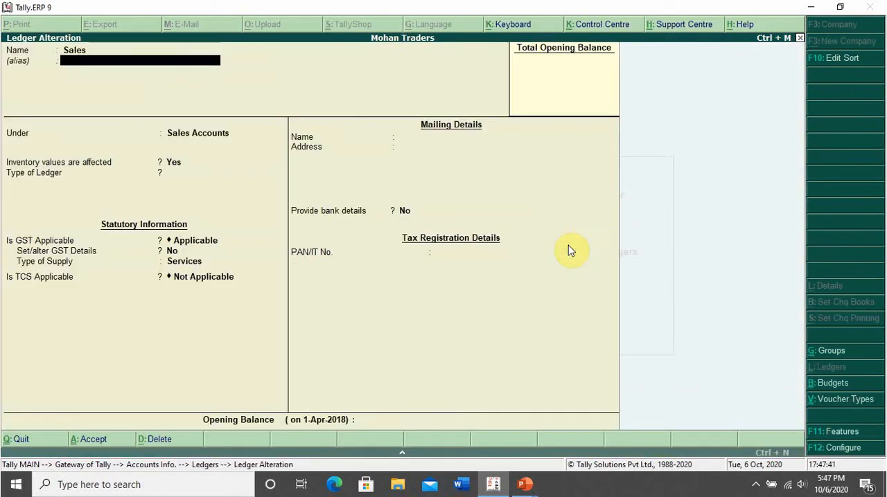
pyautogui.press('Return')
pyautogui.press('Return')
pyautogui.press('Return')
pyautogui.press('Return')
pyautogui.press('Return')
pyautogui.press('Return')
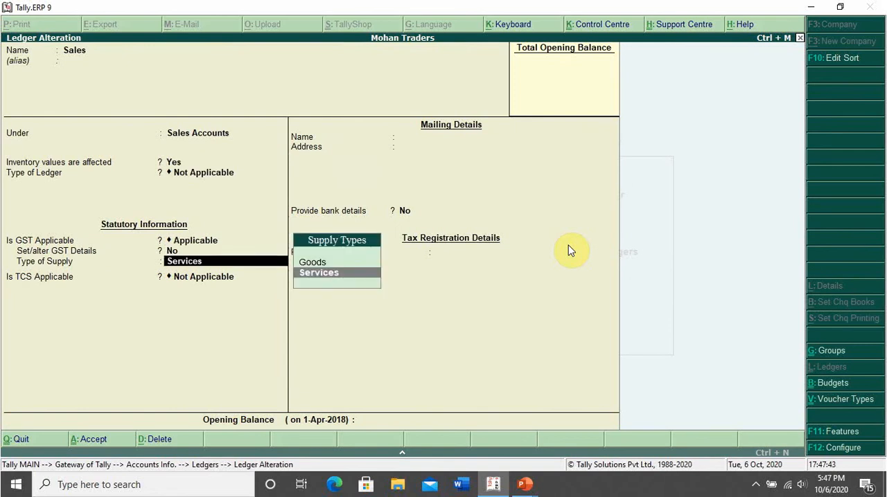
pyautogui.press('Return')
# Make TCS applicable to the Sales ledger with TCS on Sales of Goods Sec 206c(1H) as the nature of goods.
pyautogui.press('Return')
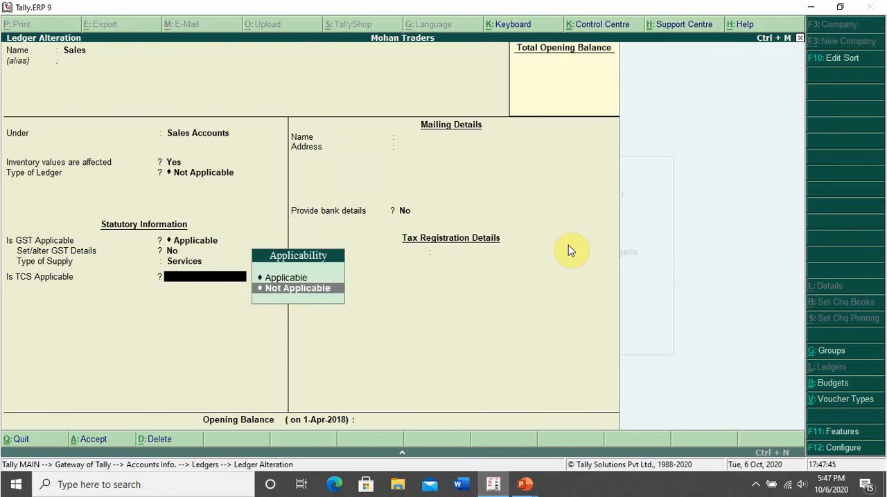
pyautogui.press('Up')
pyautogui.press('Return')
pyautogui.press('Down')
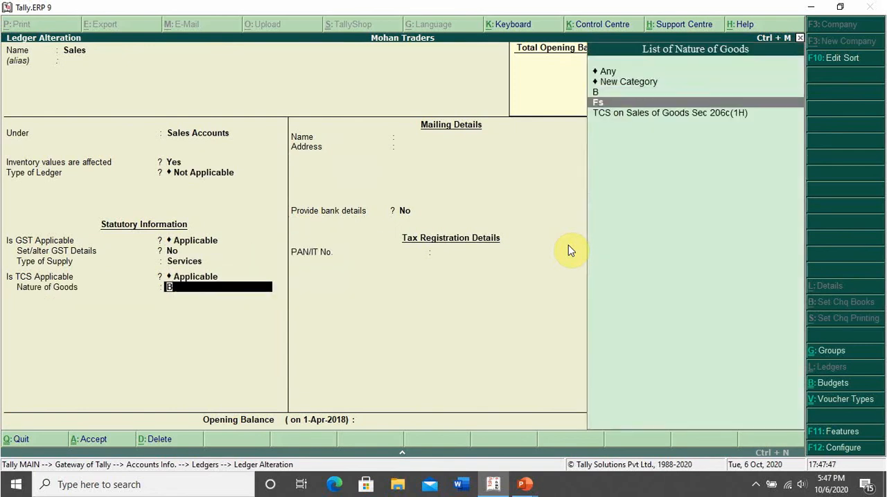
pyautogui.press('Down')
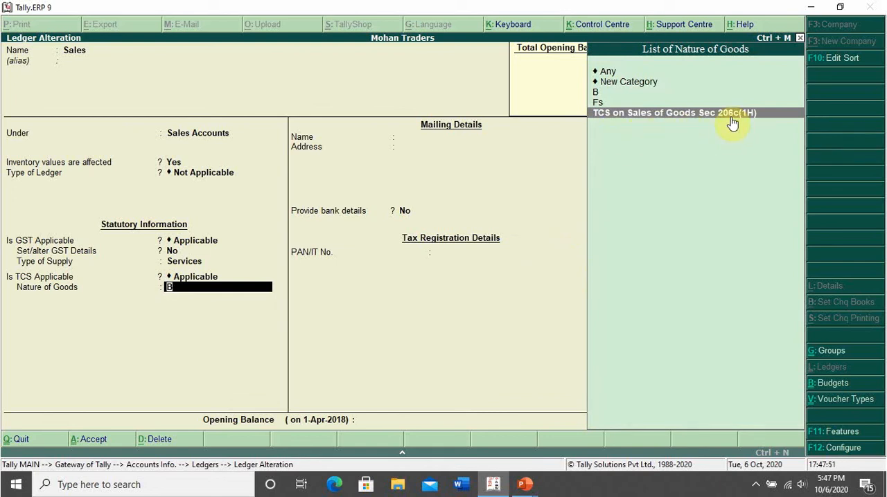
pyautogui.press('Return')
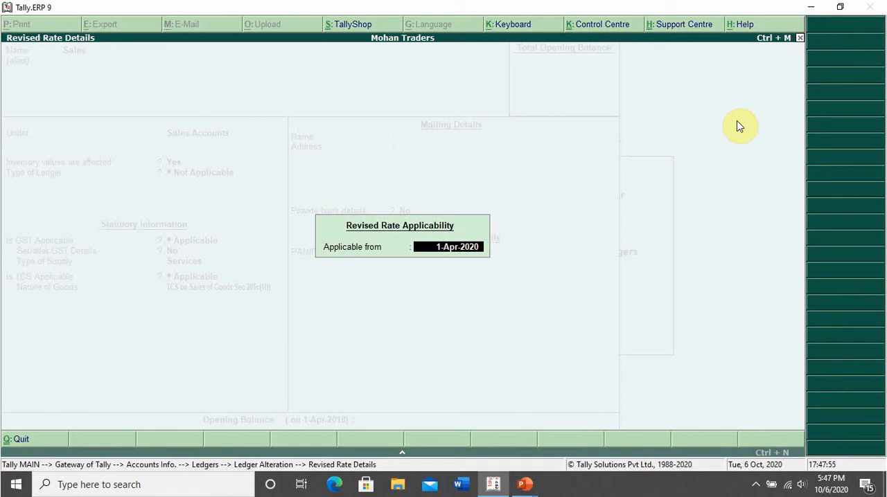
# Accept 1-Apr-2020 as the revised rate date, save the Sales ledger without an opening balance, and return to the Gateway of Tally.
pyautogui.press('Return')
pyautogui.press('Return')
pyautogui.press('Return')
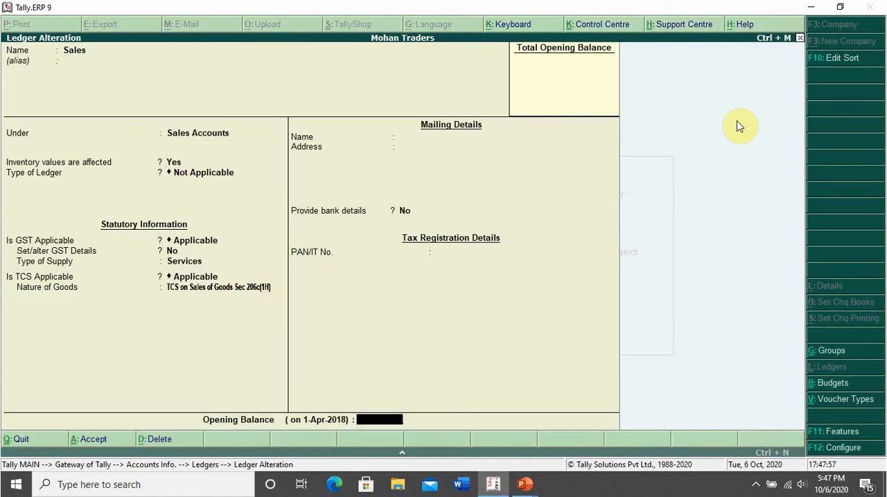
pyautogui.press('Return')
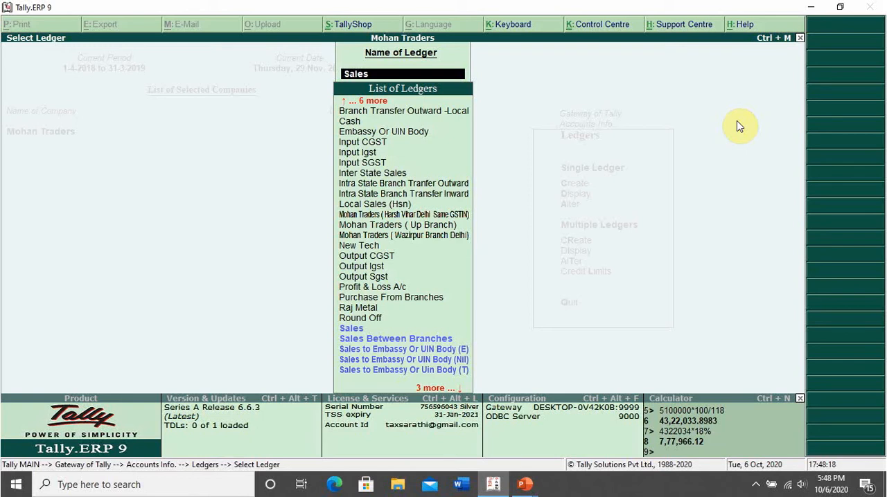
pyautogui.press('Escape')
pyautogui.press('Escape')
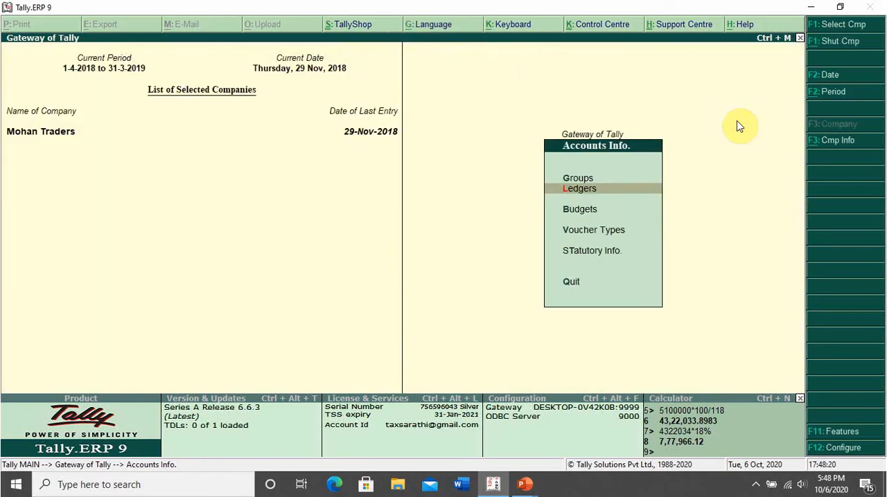
pyautogui.press('Escape')
pyautogui.write('dalOut')
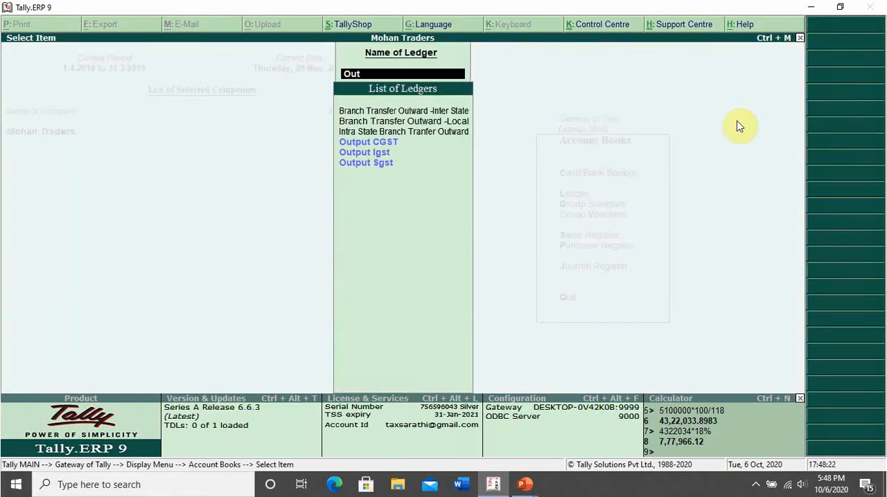
pyautogui.press('Down')
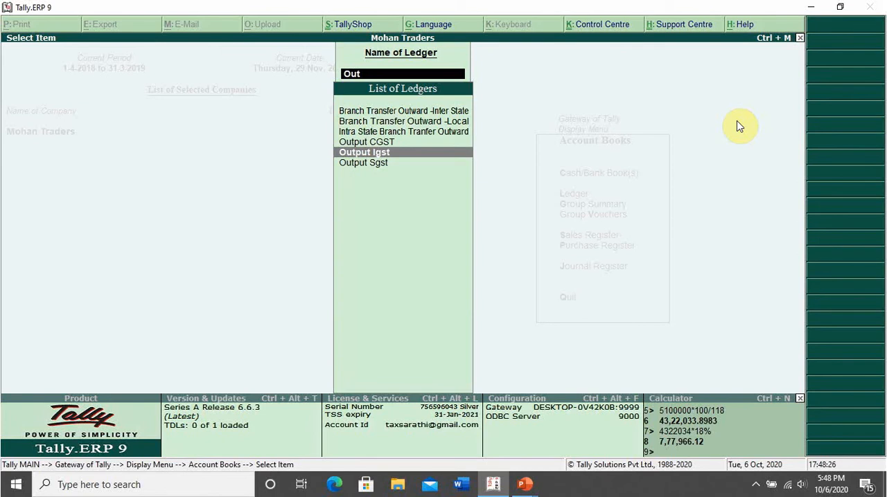
pyautogui.press('Up')
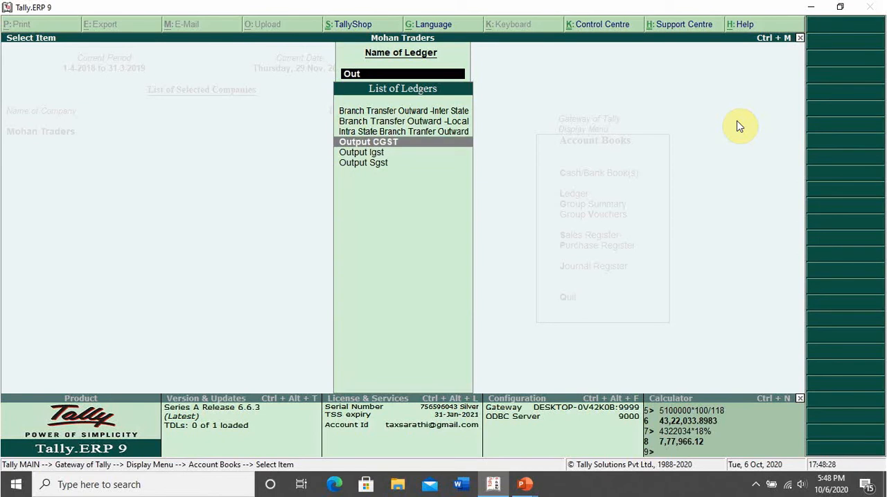
pyautogui.press('Return')
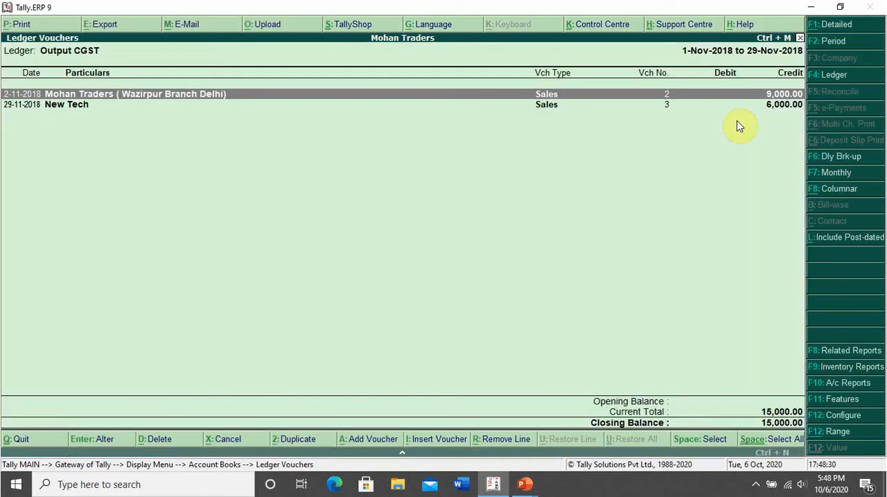
pyautogui.press('Escape')
pyautogui.press('Escape')
pyautogui.press('Escape')
pyautogui.press('Escape')
pyautogui.press('Escape')
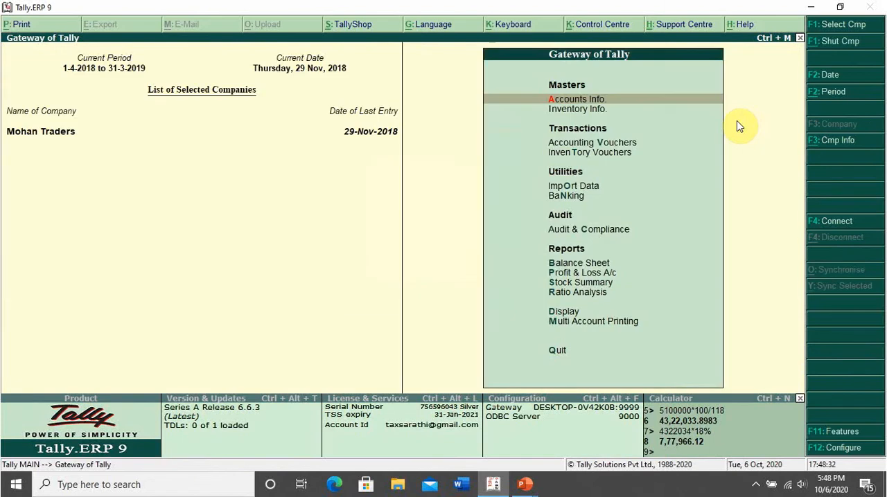
# Open the Output CGST ledger for alteration, keeping its GST duty type, Central Tax type and Not Applicable rounding method.
pyautogui.press('Return')
pyautogui.write('ld')
pyautogui.write('Out')
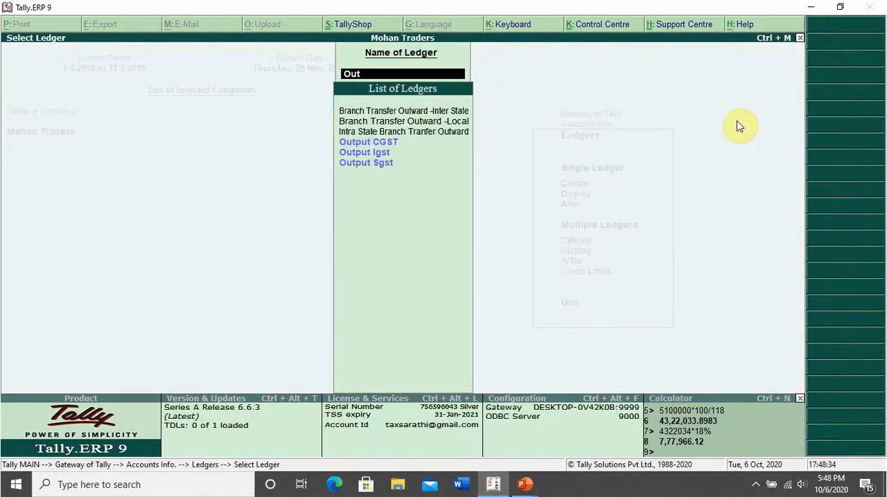
pyautogui.press('Down')
pyautogui.press('Return')
pyautogui.press('Return')
pyautogui.press('Return')
pyautogui.press('Return')
pyautogui.press('Return')
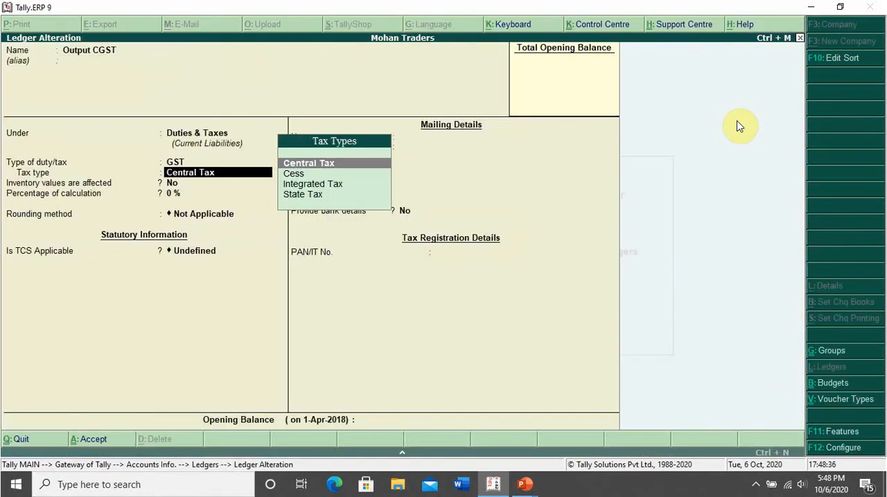
pyautogui.press('Return')
pyautogui.press('Return')
pyautogui.press('Return')
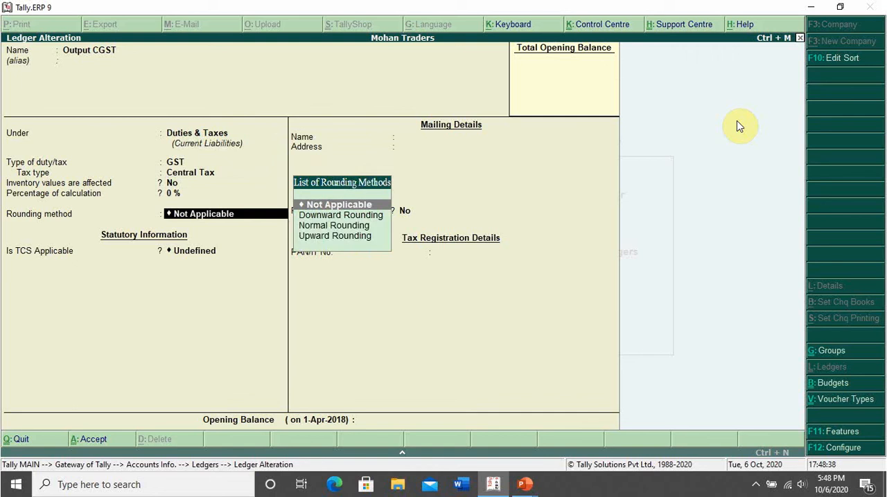
pyautogui.press('Return')
# Make TCS applicable to the Output CGST ledger with TCS on Sales of Goods Sec 206c(1H) as nature of goods, and save it.
pyautogui.press('Up')
pyautogui.press('Up')
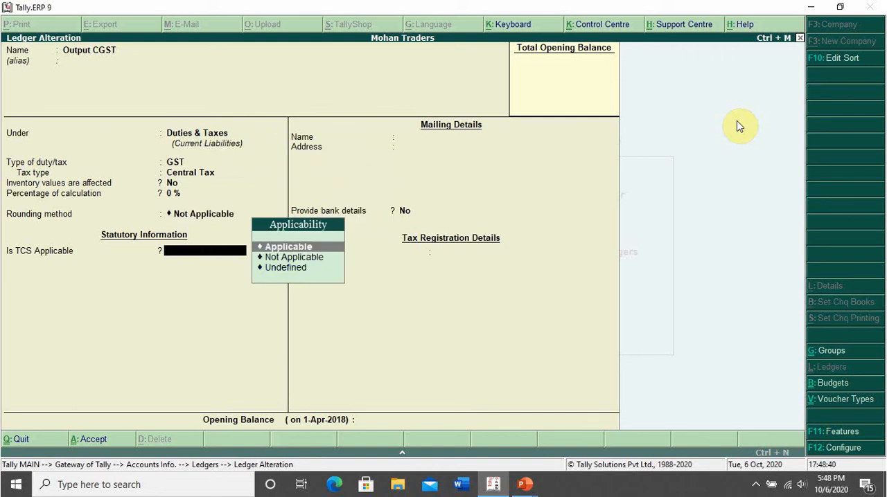
pyautogui.press('Return')
pyautogui.press('Down')
pyautogui.press('Down')
pyautogui.press('Down')
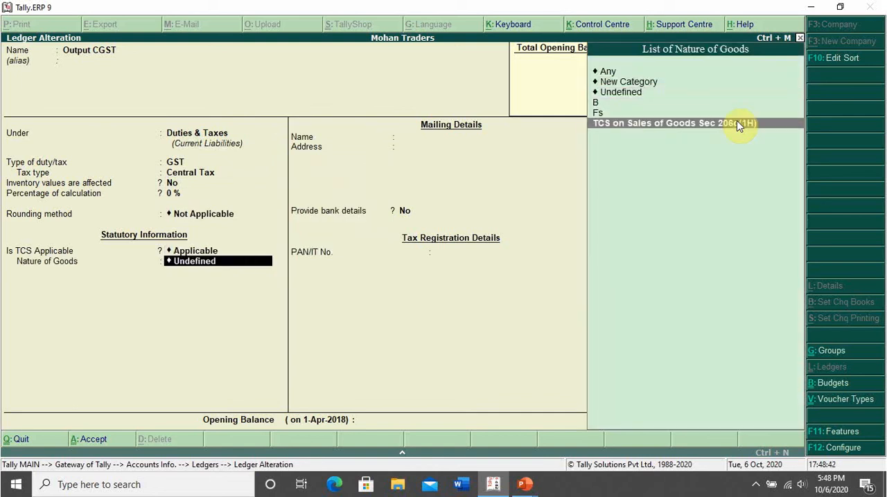
pyautogui.press('Return')
pyautogui.press('Return')
pyautogui.press('Return')
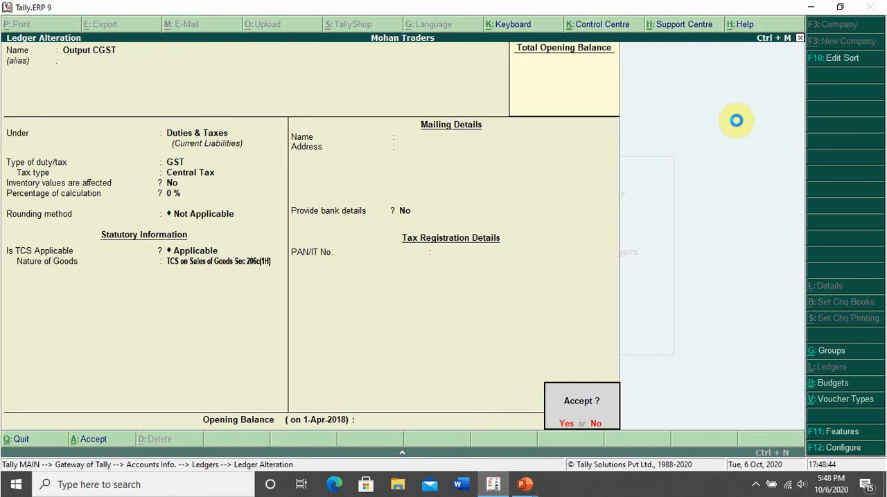
# Open the Output Igst ledger for alteration, keeping its GST duty type, Integrated Tax type and Not Applicable rounding method.
pyautogui.press('Return')
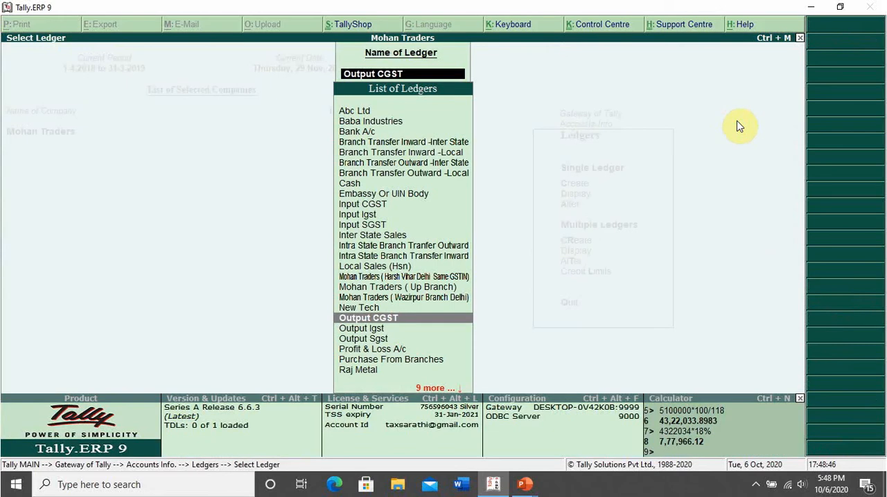
pyautogui.press('Down')
pyautogui.press('Return')
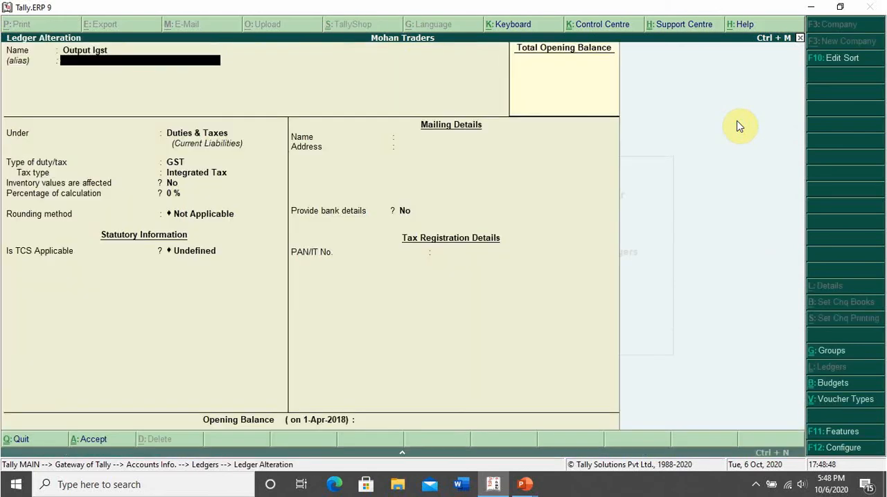
pyautogui.press('Return')
pyautogui.press('Return')
pyautogui.press('Return')
# Make TCS applicable to the Output Igst ledger with TCS on Sales of Goods Sec 206c(1H) as nature of goods, and save it.
pyautogui.press('Return')
pyautogui.press('Return')
pyautogui.press('Return')
pyautogui.press('Return')
pyautogui.press('Return')
pyautogui.press('BackSpace')
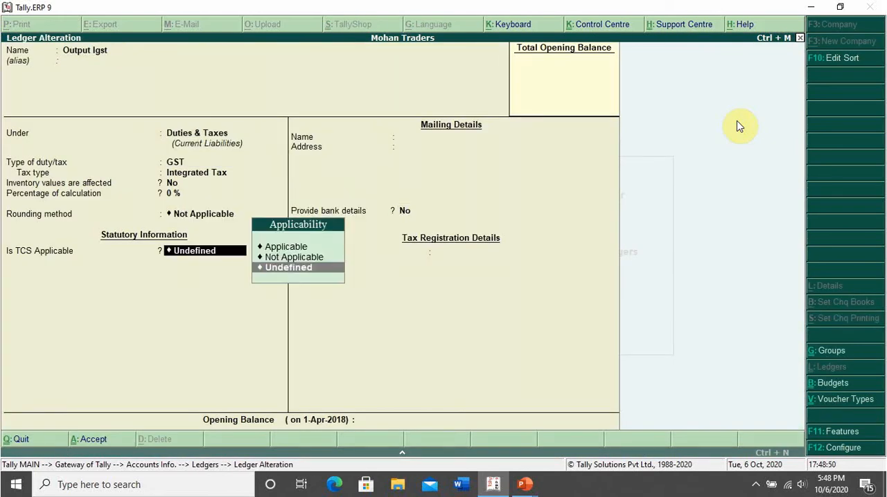
pyautogui.press('Up')
pyautogui.press('Up')
pyautogui.press('Return')
pyautogui.press('Down')
pyautogui.press('Down')
pyautogui.press('Down')
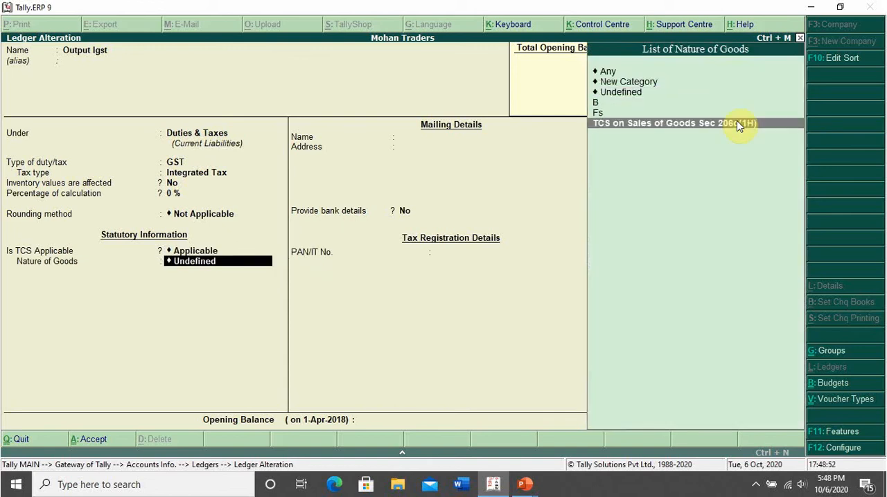
pyautogui.press('Return')
pyautogui.press('Return')
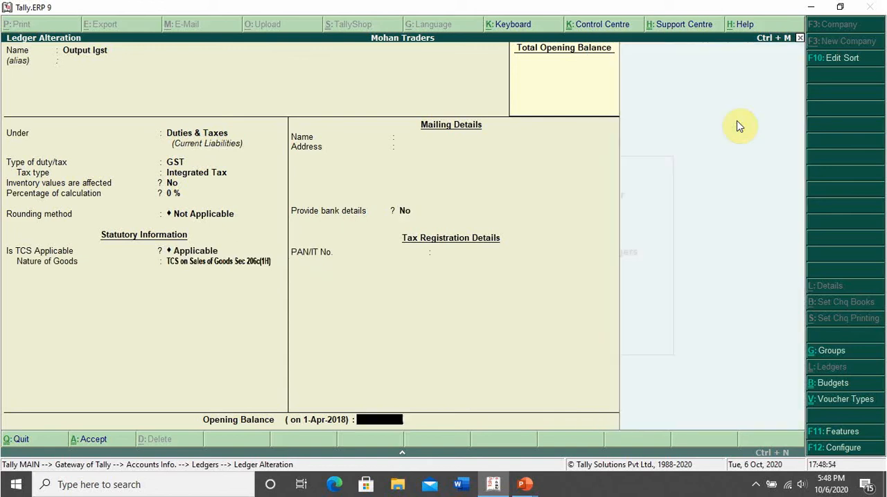
pyautogui.press('Return')
# Open the Output Sgst ledger for alteration, keeping its GST duty type, State Tax type and Not Applicable rounding method.
pyautogui.press('Return')
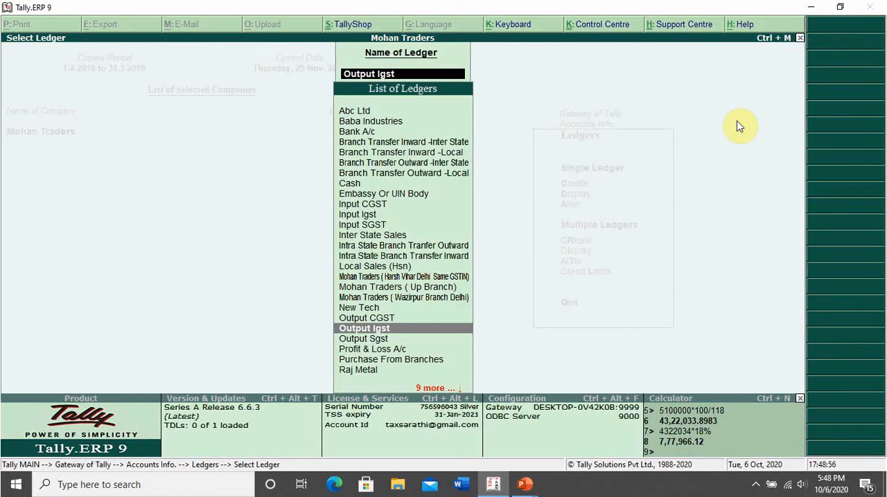
pyautogui.press('Down')
pyautogui.press('Return')
pyautogui.press('Return')
pyautogui.press('Return')
pyautogui.press('Return')
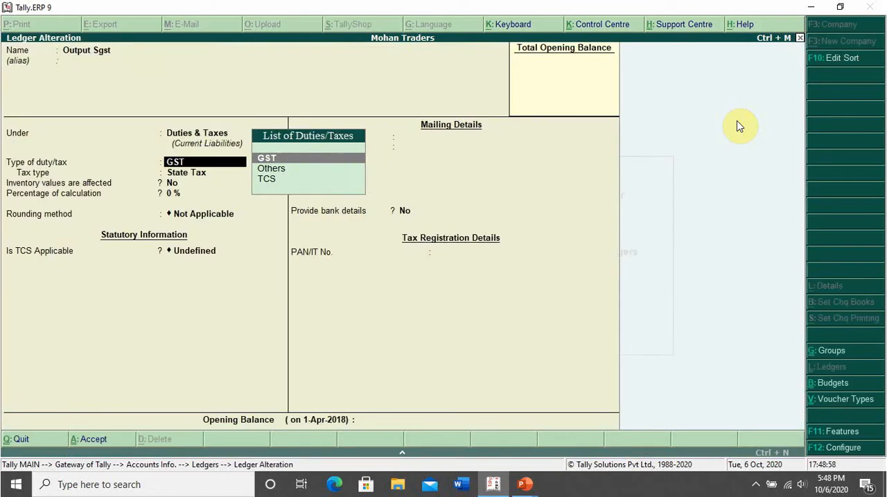
# Make TCS applicable to the Output Sgst ledger with TCS on Sales of Goods Sec 206c(1H) as the nature of goods.
pyautogui.press('Return')
pyautogui.press('Return')
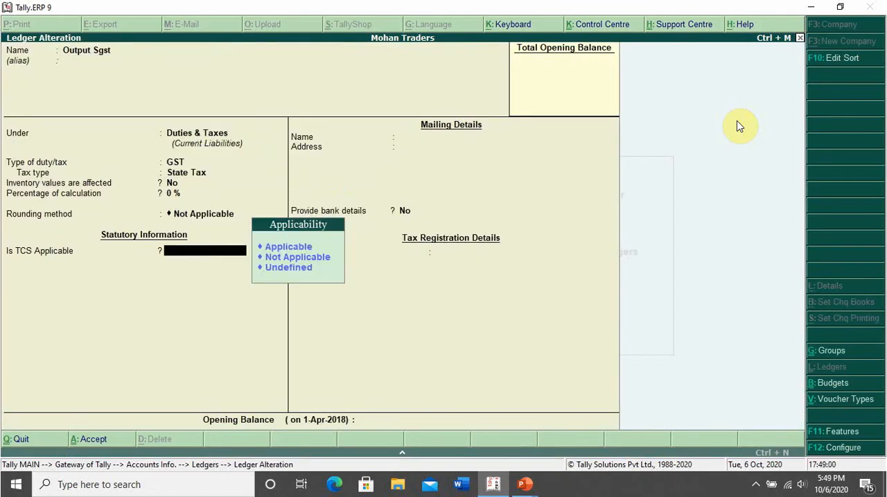
pyautogui.press('Up')
pyautogui.press('Up')
pyautogui.press('Return')
pyautogui.press('Down')
pyautogui.press('Down')
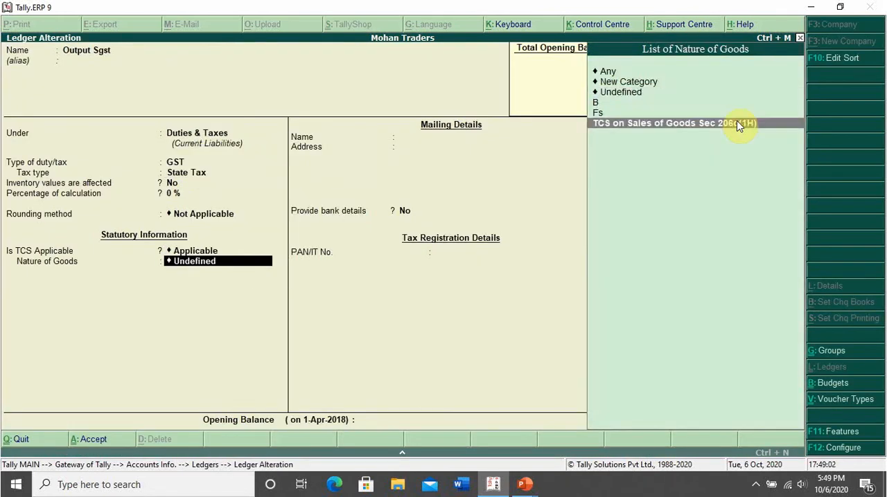
pyautogui.press('Return')
# Save the Output Sgst ledger without an opening balance and return to the Gateway of Tally.
pyautogui.press('Return')
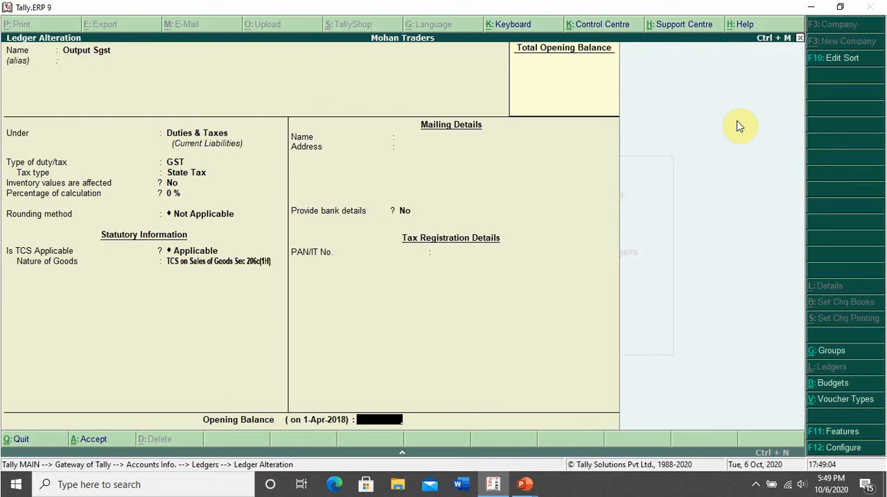
pyautogui.press('Return')
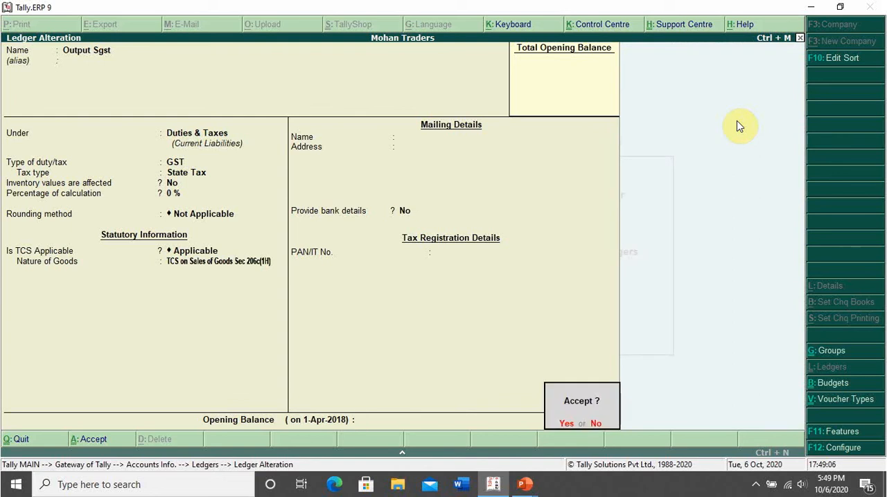
pyautogui.press('Return')
pyautogui.press('Escape')
pyautogui.press('Escape')
pyautogui.press('Escape')
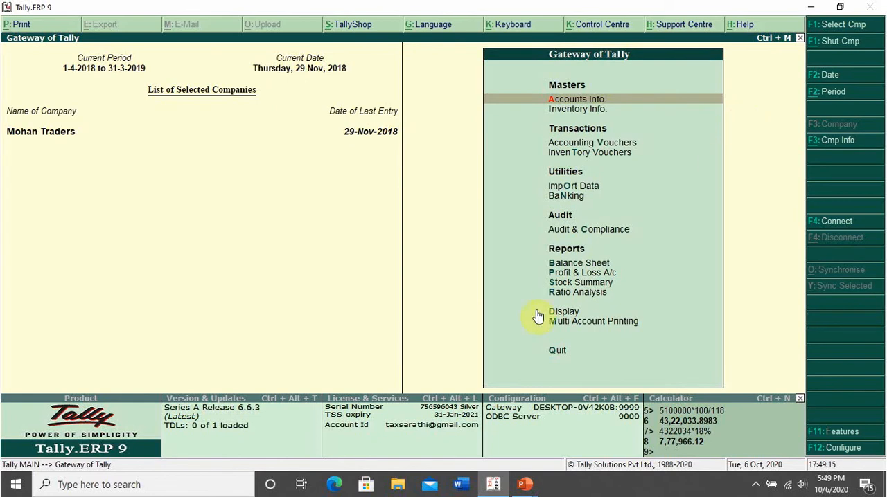
# Switch to the PowerPoint slide show to read the case study on TCS on sales invoice and receipt entry.
pyautogui.click(525, 483)
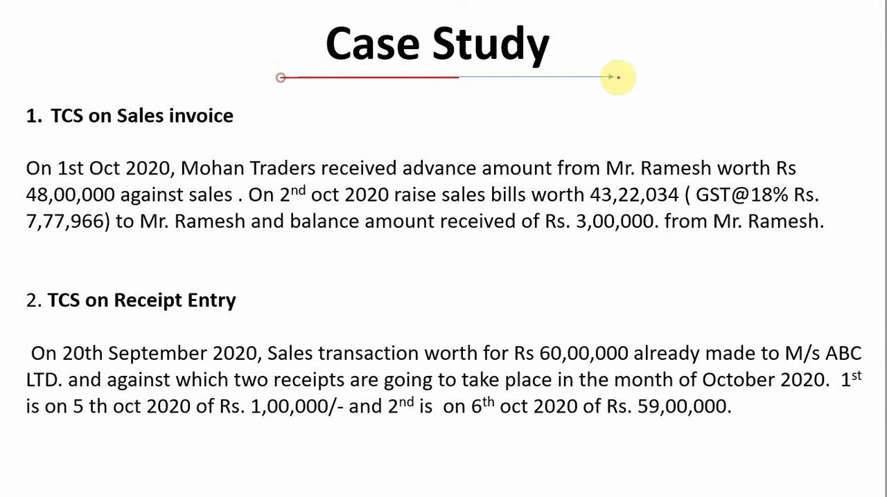
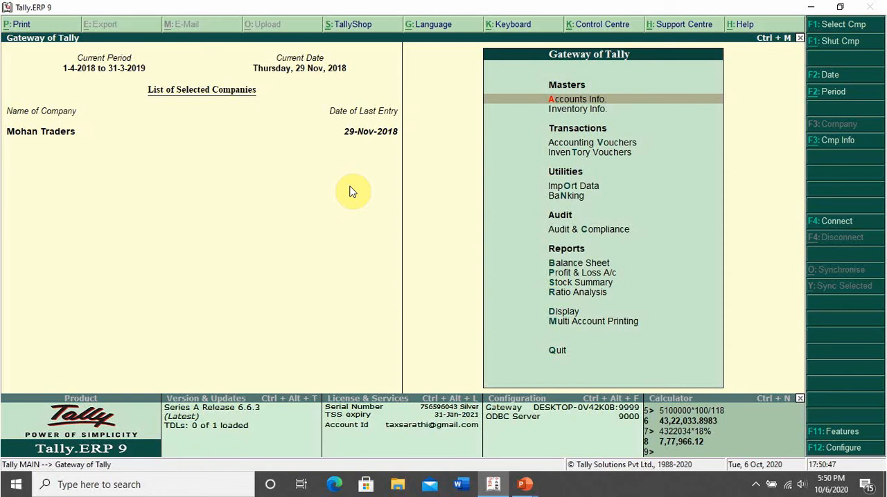
# Switch to the PowerPoint slide show and underline the customer's name in the sales invoice case.
pyautogui.hotkey('alt', 'Tab')
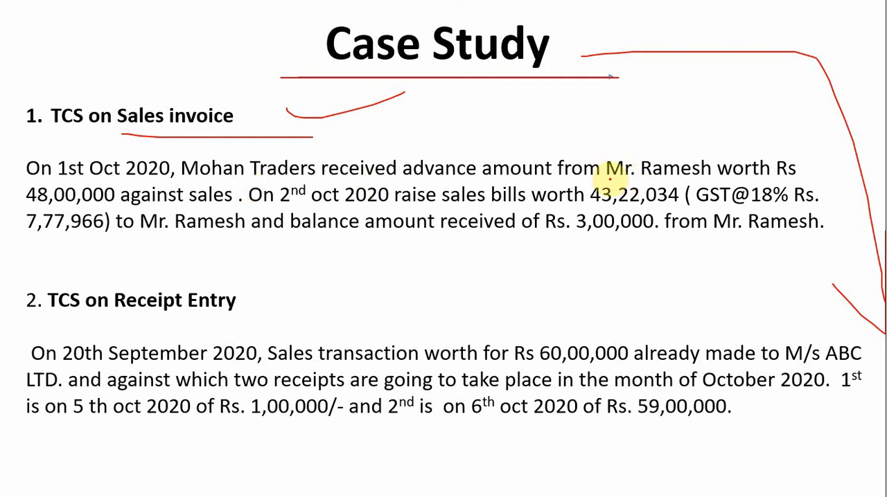
pyautogui.moveTo(609, 179); pyautogui.dragTo(726, 179)
pyautogui.hotkey('alt', 'Tab')
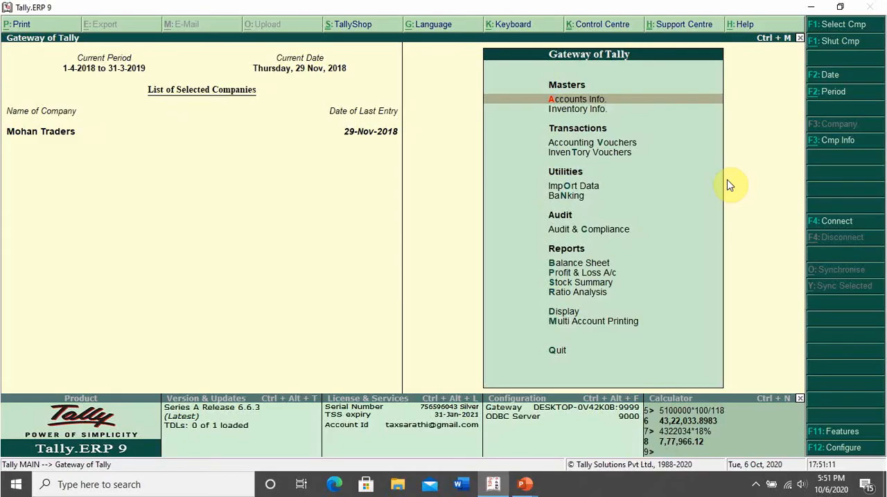
# Start a new single ledger and enter the customer's name from the case study as its name.
pyautogui.press('Return')
pyautogui.press('l')
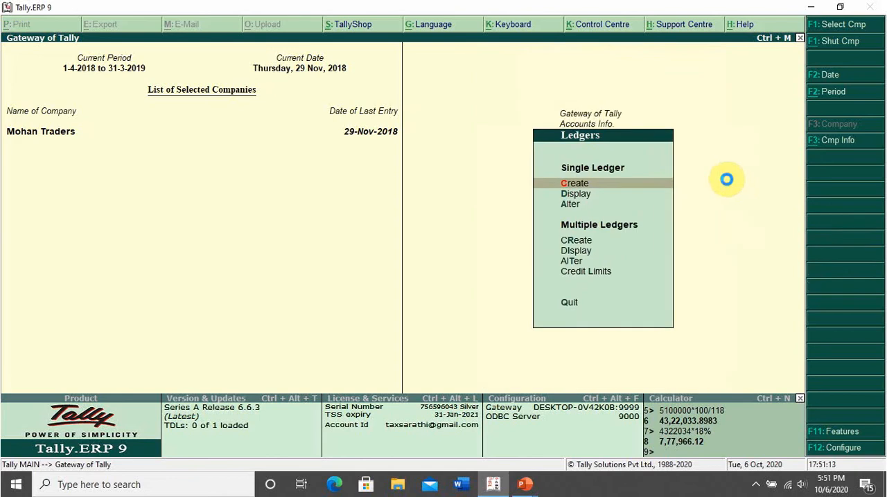
pyautogui.press('Return')
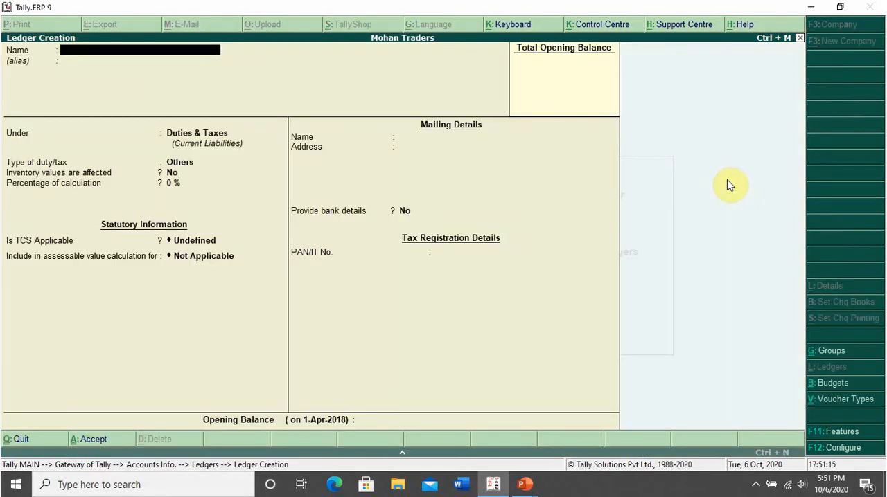
pyautogui.write('Mr Ramesh')
pyautogui.press('Return')
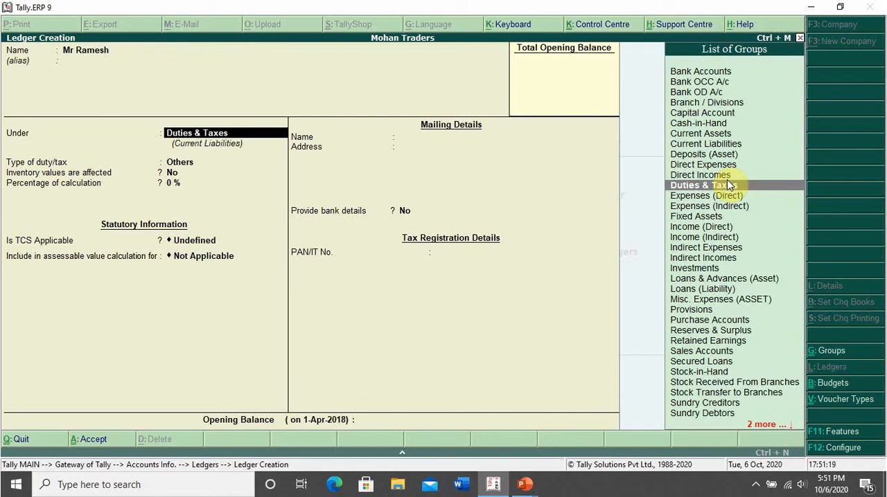
# Group the customer ledger under Sundry Debtors with bill-by-bill balances and no default credit period or credit-day check.
pyautogui.write('Du')
pyautogui.press('BackSpace')
pyautogui.press('BackSpace')
pyautogui.write('Su')
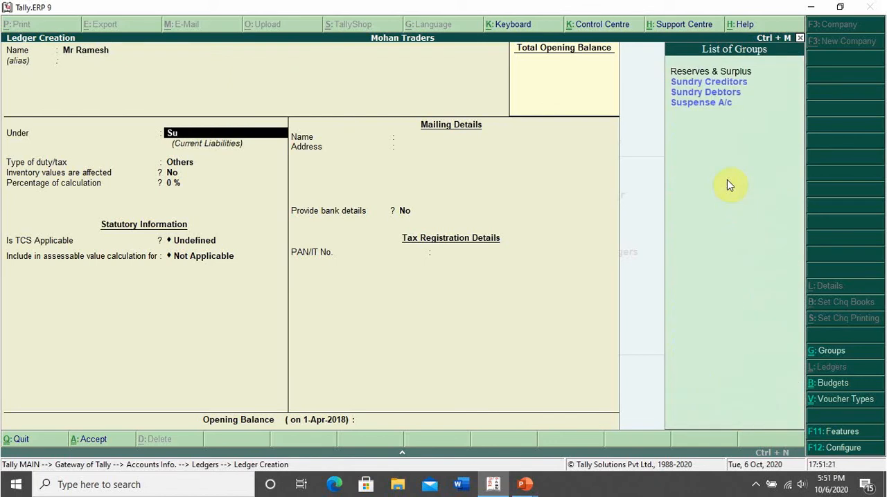
pyautogui.press('Down')
pyautogui.press('Return')
# Make TCS applicable to the customer ledger with Individual/HUF - Resident as the buyer type, leaving the credit limit blank.
pyautogui.press('Return')
pyautogui.press('Return')
pyautogui.press('Return')
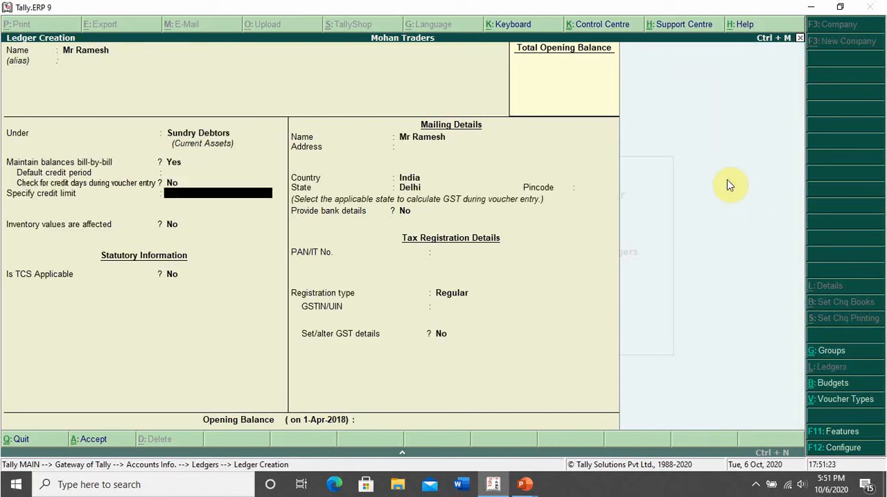
pyautogui.press('Return')
pyautogui.press('Return')
pyautogui.press('BackSpace')
pyautogui.press('y')
pyautogui.press('Return')
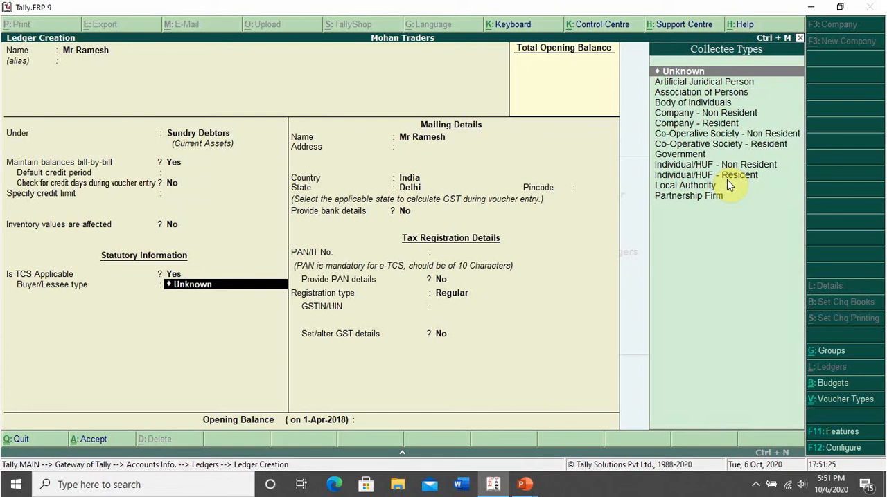
pyautogui.press('Down')
pyautogui.press('Down')
pyautogui.press('Down')
pyautogui.press('Down')
pyautogui.press('Down')
pyautogui.press('Down')
pyautogui.press('Down')
pyautogui.press('Down')
pyautogui.press('Down')
pyautogui.press('Down')
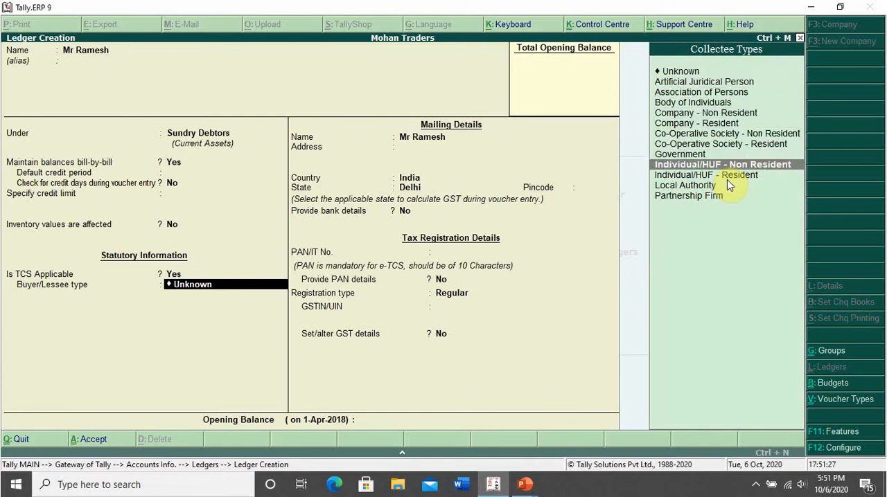
pyautogui.press('Return')
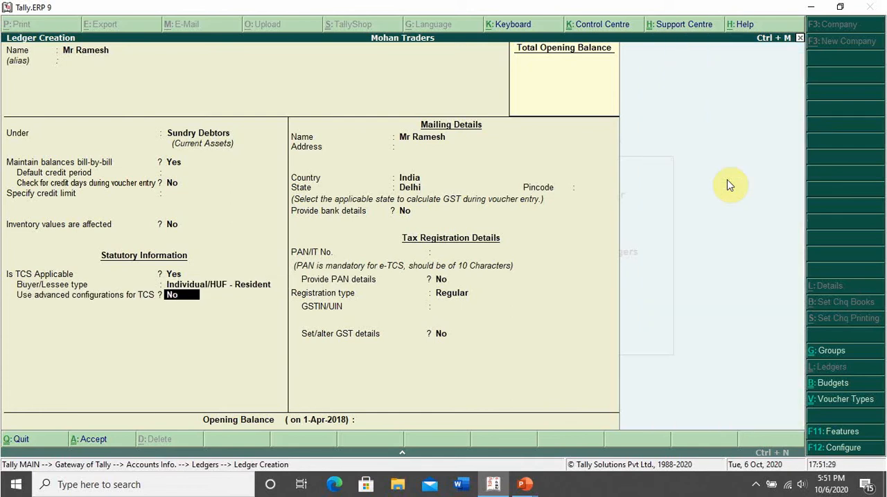
# Look through the advanced TCS configurations of the customer ledger, leaving the exemption limit and collection rate settings at their defaults.
pyautogui.press('y')
pyautogui.press('Return')
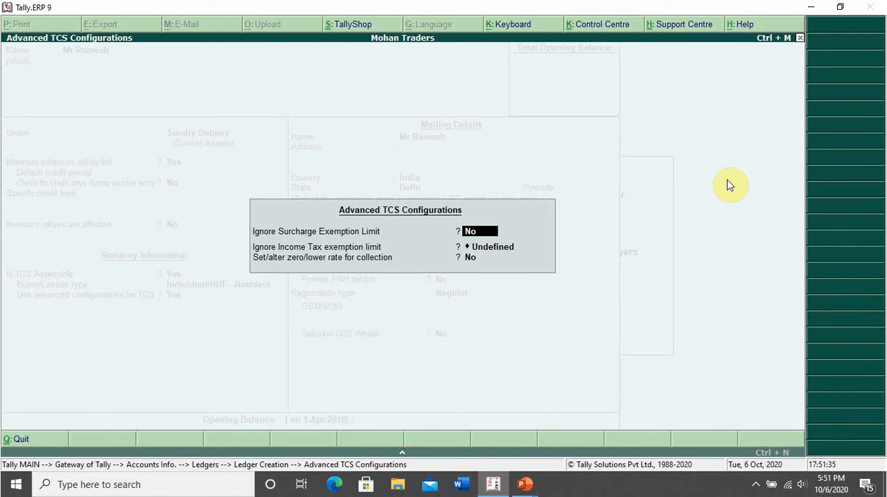
pyautogui.press('Return')
pyautogui.press('Return')
# Keep India and Delhi in the mailing details, decline bank details and enter the customer's PAN.
pyautogui.press('Return')
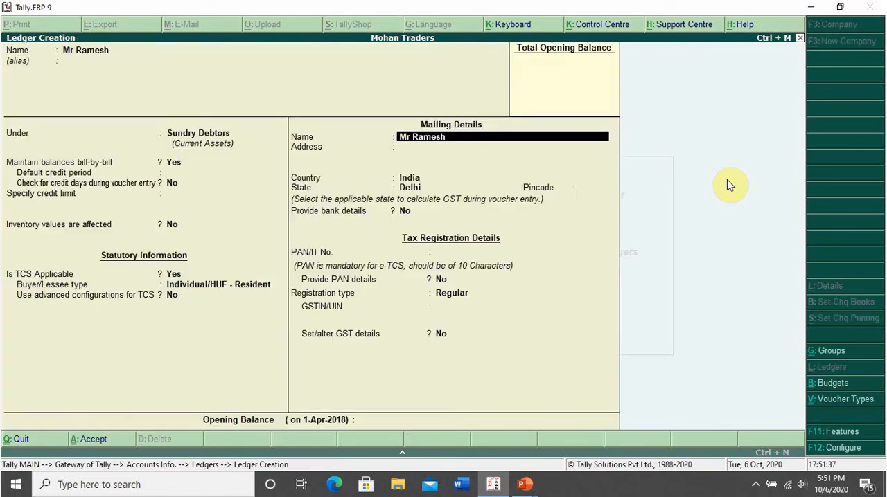
pyautogui.press('Return')
pyautogui.press('Return')
pyautogui.press('Return')
pyautogui.press('Return')
pyautogui.press('Return')
pyautogui.press('Return')
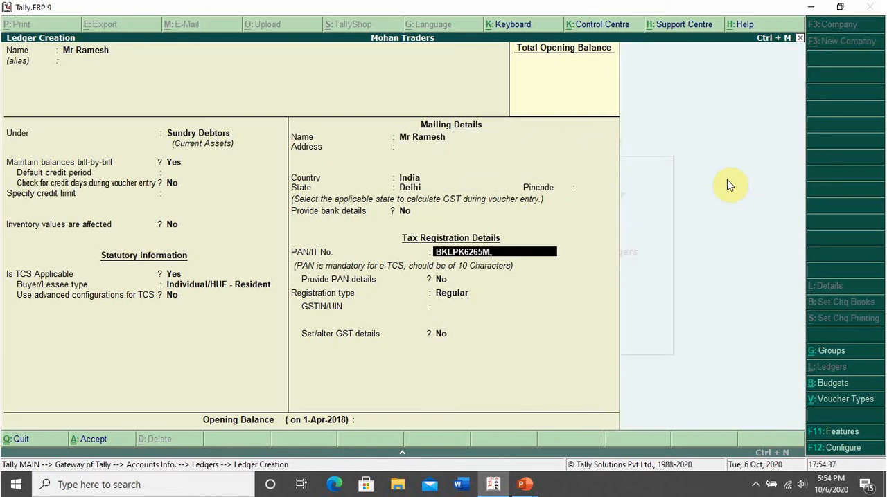
pyautogui.press('Return')
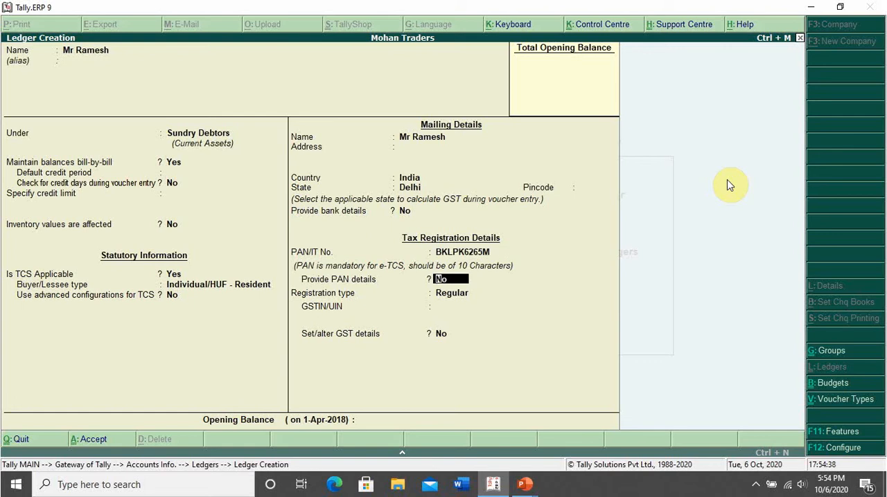
# Keep the Regular registration type, enter the customer's GSTIN and save the customer ledger.
pyautogui.press('Up')
pyautogui.press('Return')
pyautogui.press('Return')
pyautogui.press('Return')
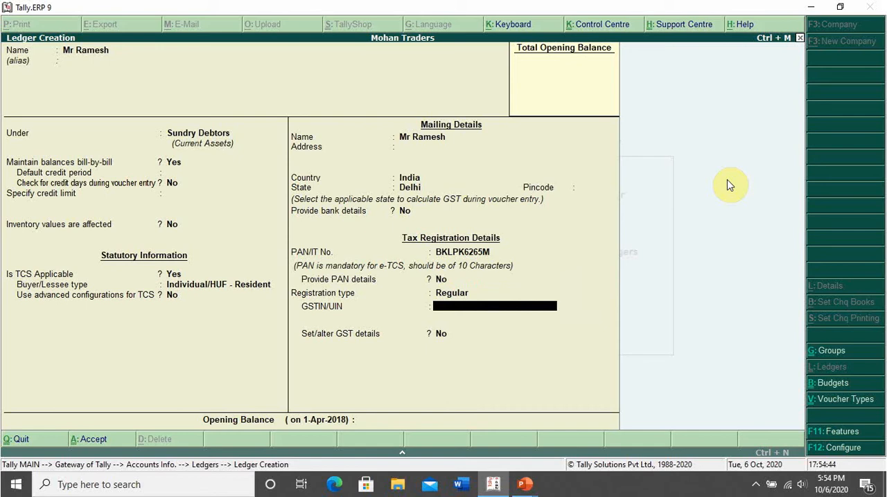
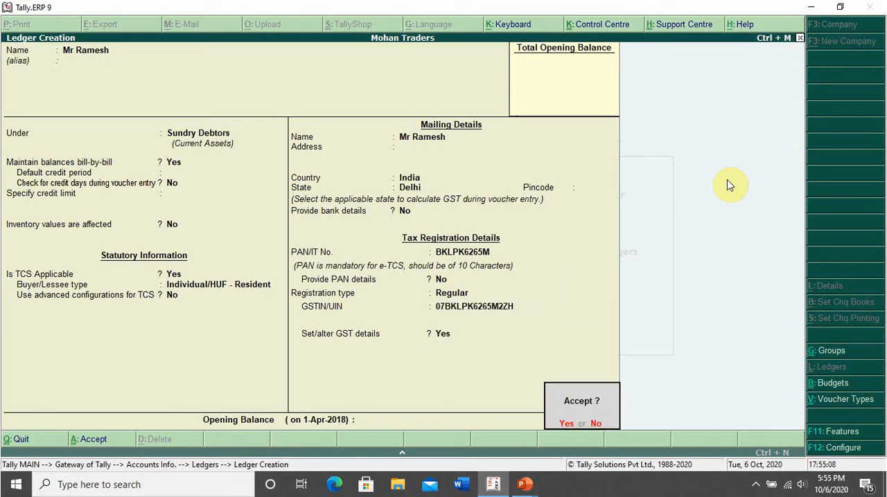
pyautogui.click(727, 180)
pyautogui.press('Return')
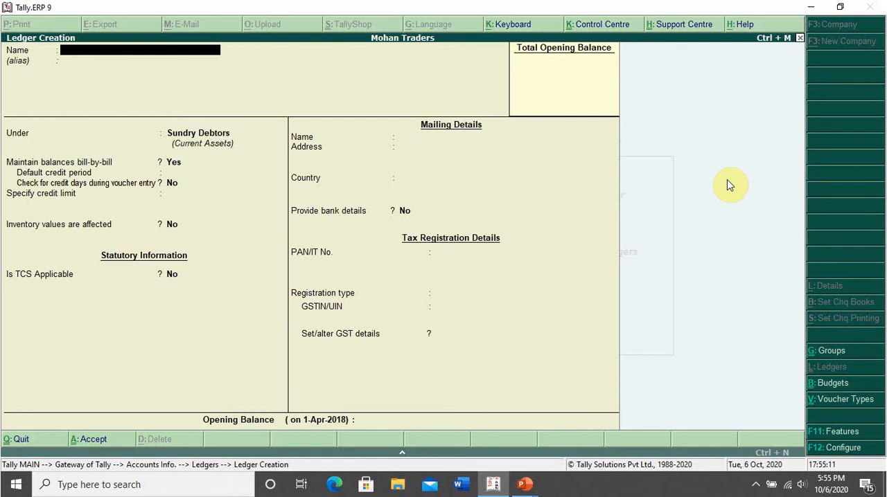
# Leave ledger creation and return to the Gateway of Tally.
pyautogui.press('Escape')
pyautogui.press('Return')
pyautogui.press('Escape')
pyautogui.press('Escape')
pyautogui.press('Escape')
pyautogui.press('n')
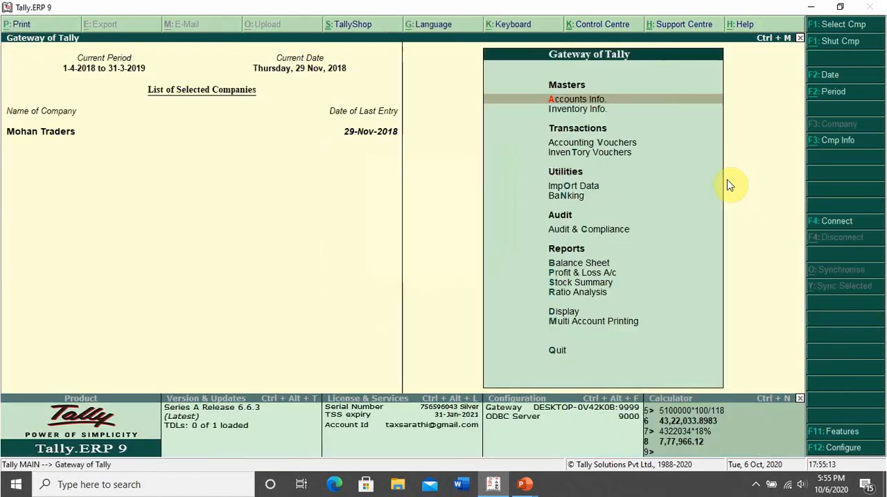
# Open accounting voucher entry, check the advance receipt in the PowerPoint case study and change the voucher type to Receipt.
pyautogui.press('v')
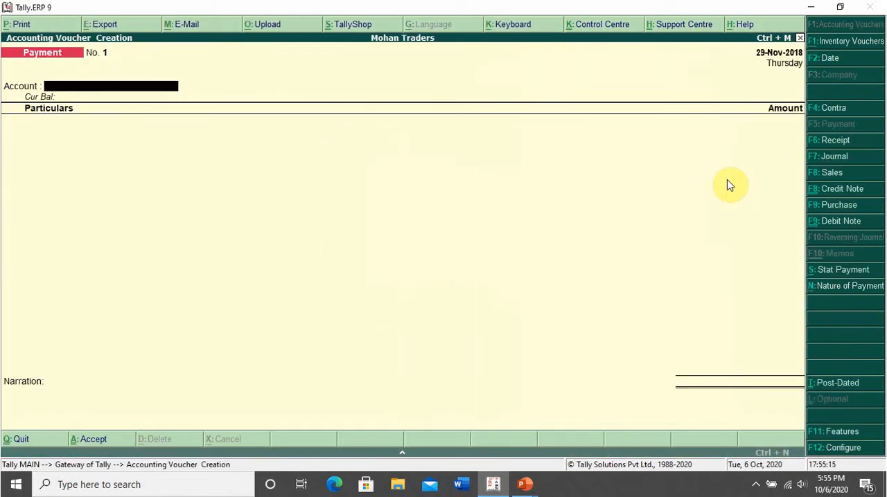
pyautogui.hotkey('alt', 'Tab')
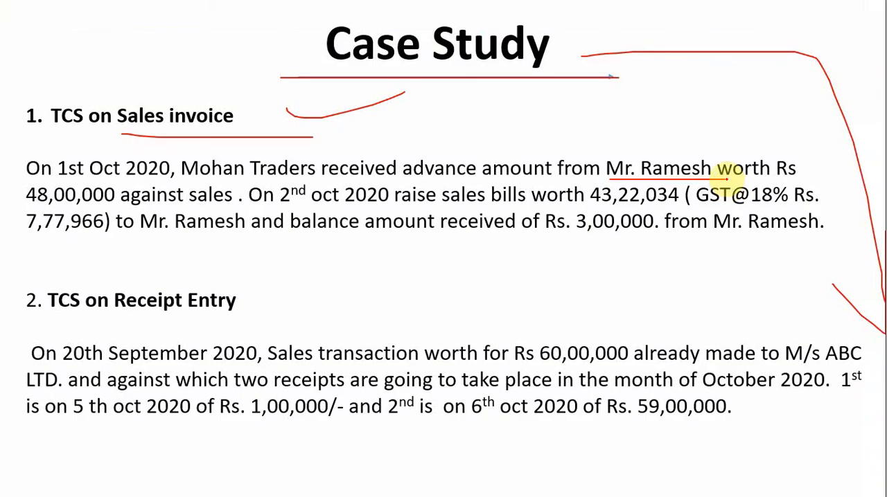
pyautogui.hotkey('alt', 'Tab')
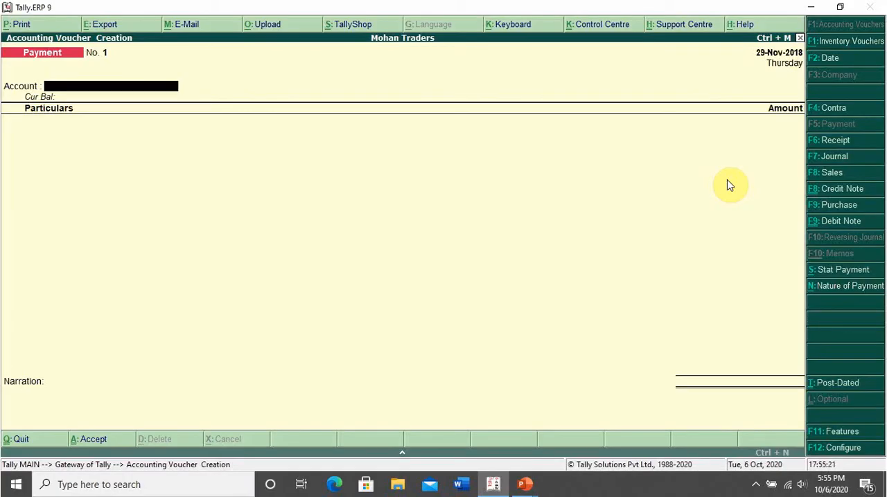
pyautogui.press('F6')
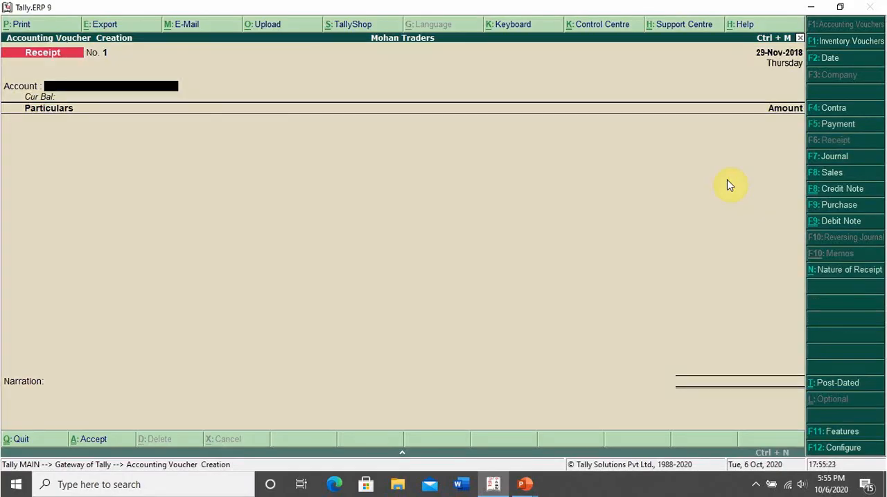
# Try to set the receipt voucher's date to 1-10-2020.
pyautogui.press('F2')
pyautogui.write('1')
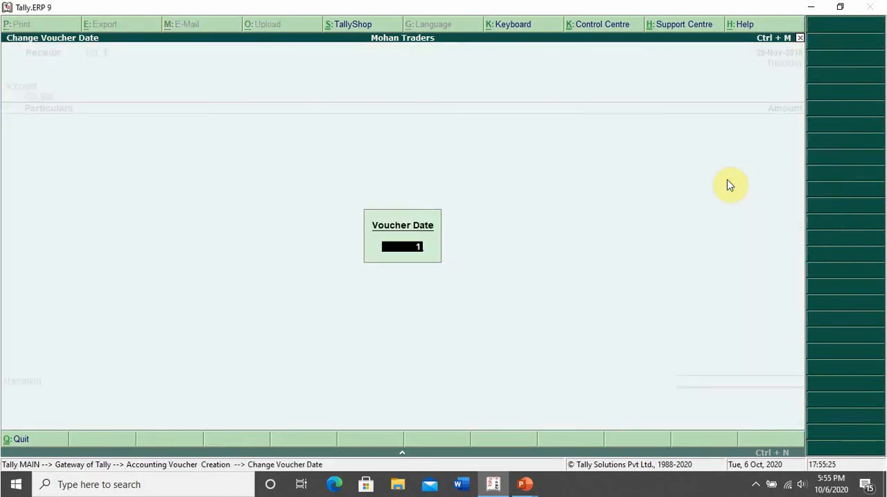
pyautogui.write('-10-2020')
pyautogui.press('Return')
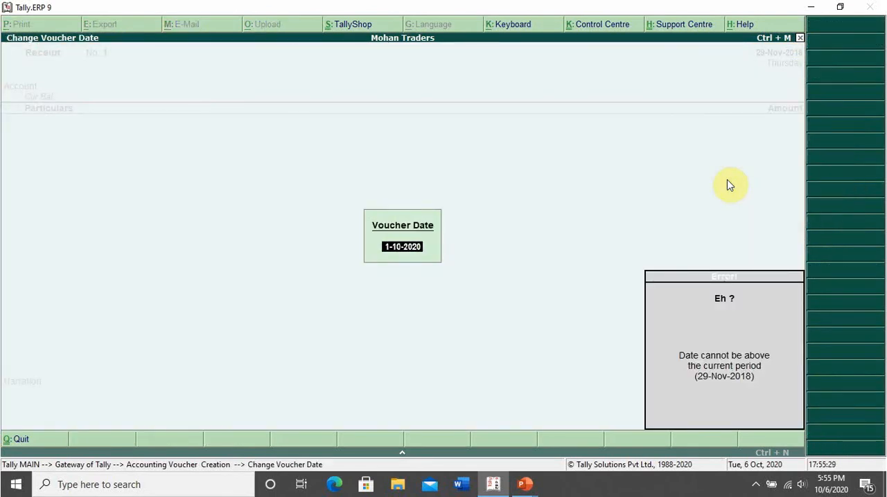
pyautogui.press('Escape')
pyautogui.press('Escape')
pyautogui.press('Escape')
pyautogui.press('Escape')
pyautogui.press('Escape')
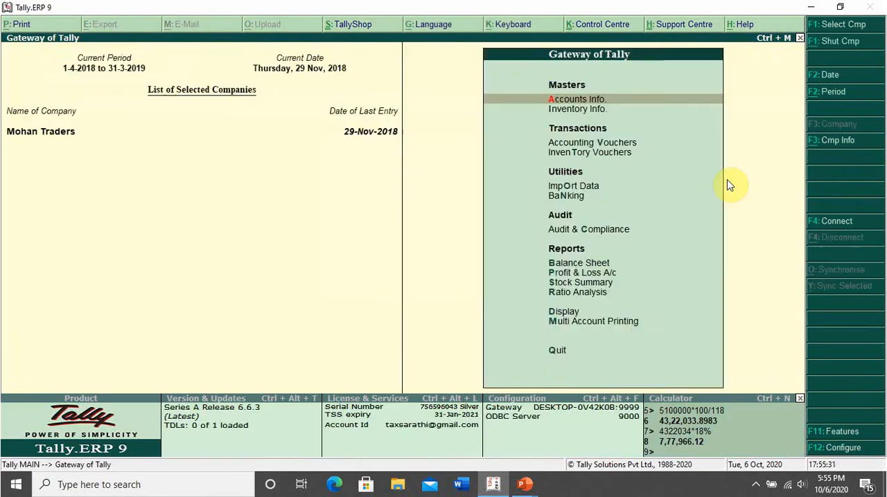
pyautogui.press('Escape')
# Change the company's current period to 1-4-2020 to 31-3-2021.
pyautogui.hotkey('alt', 'F2')
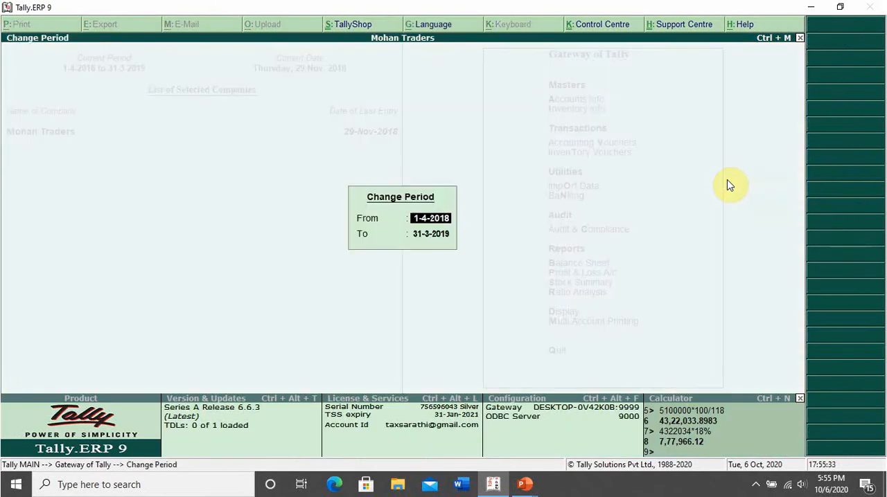
pyautogui.write('1-4-20')
pyautogui.press('BackSpace')
pyautogui.press('BackSpace')
pyautogui.write('2020')
pyautogui.press('Return')
pyautogui.write('31-')
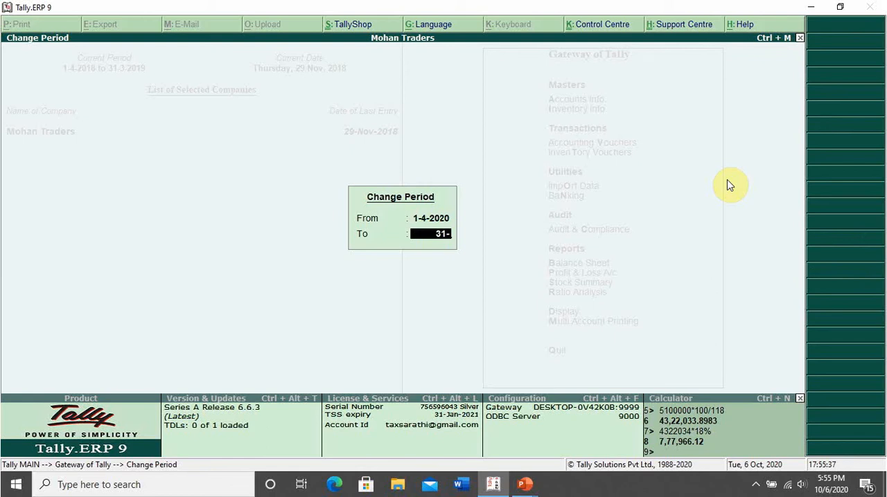
pyautogui.write('3-2021')
pyautogui.press('Return')
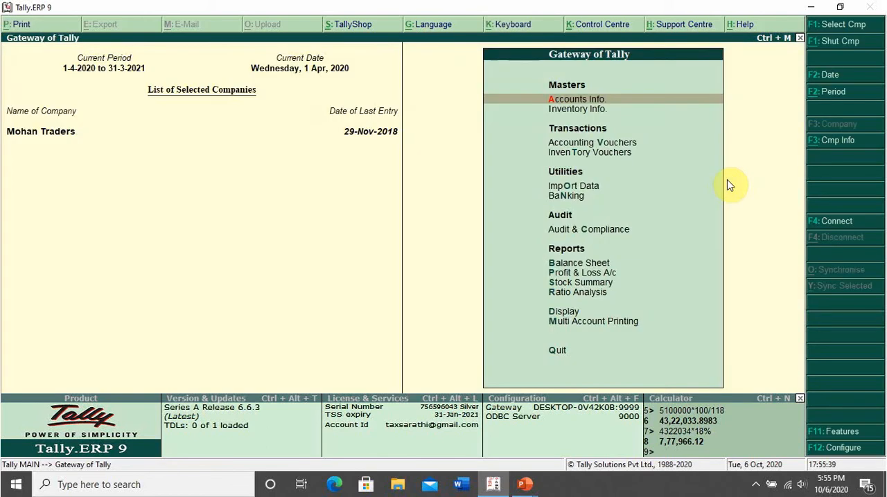
# Enter a receipt voucher into Bank A/c crediting the customer's ledger with 48,00,000.
pyautogui.press('v')
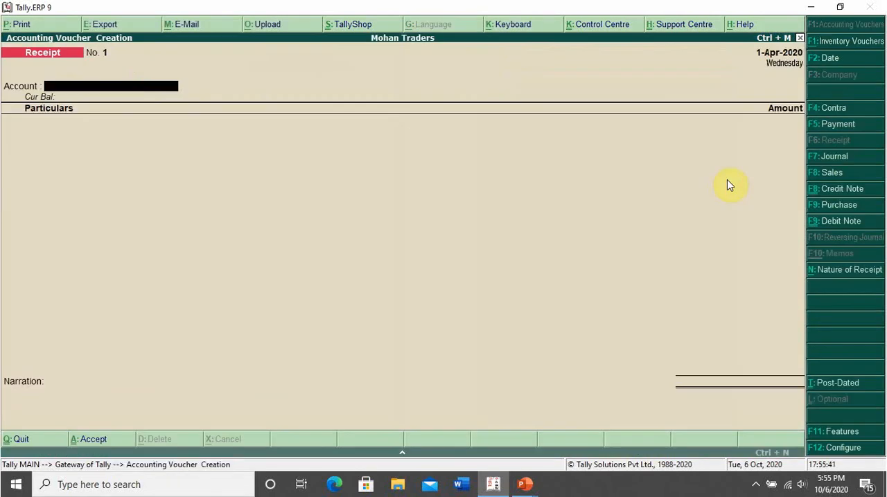
pyautogui.write('b')
pyautogui.press('Return')
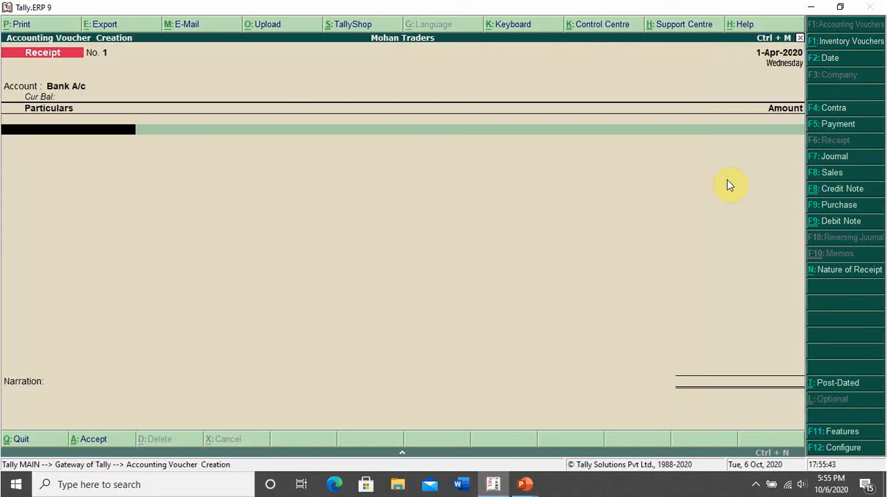
pyautogui.write('m')
pyautogui.press('Return')
pyautogui.write('4800000')
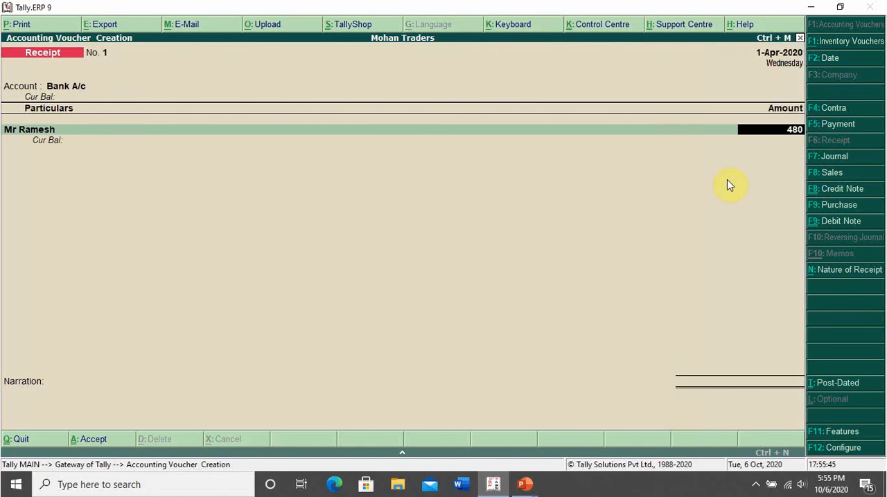
pyautogui.press('Return')
# Allocate the 48,00,000 credit bill-wise as an Advance with reference 1 and leave the narration empty.
pyautogui.press('Return')
pyautogui.press('Return')
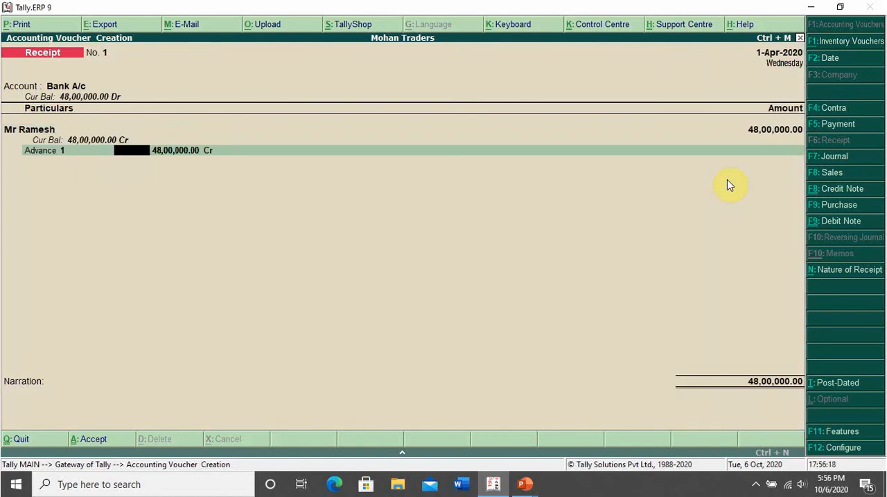
pyautogui.press('Return')
pyautogui.press('Return')
pyautogui.press('Return')
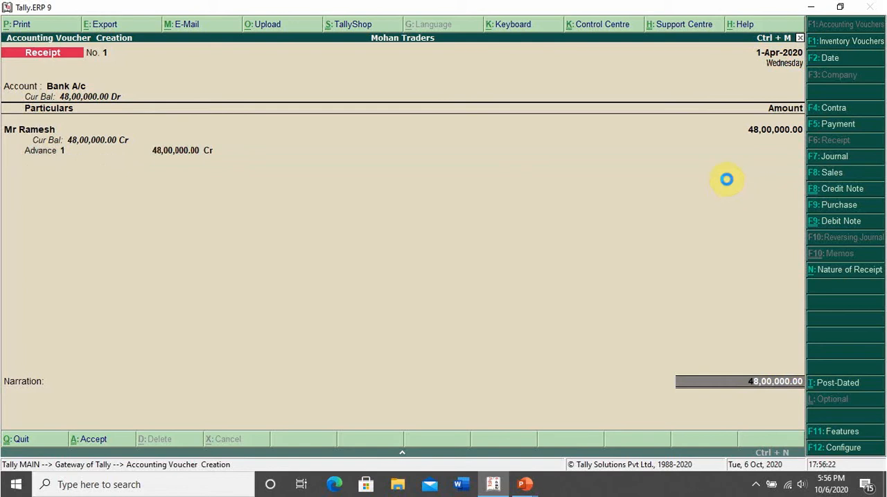
pyautogui.press('Return')
# Set the receipt voucher's date to 1-10-2020 and save the voucher.
pyautogui.press('Return')
pyautogui.press('Return')
pyautogui.press('Return')
pyautogui.press('Return')
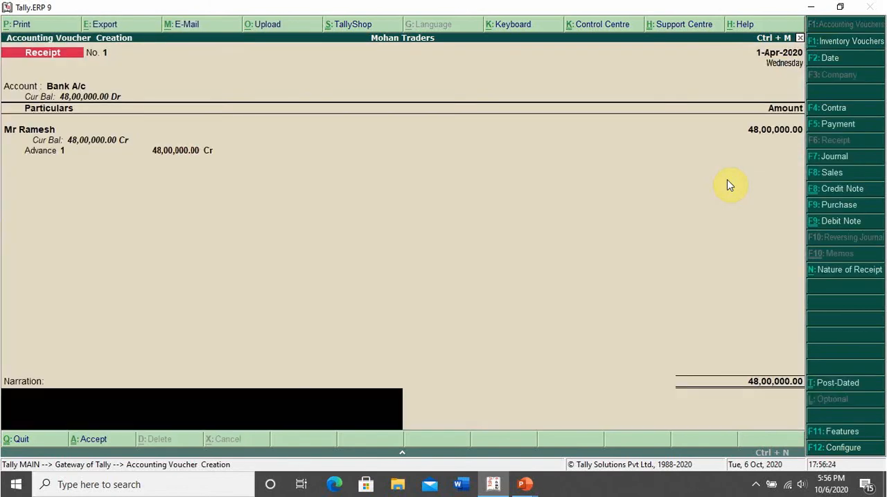
pyautogui.press('Return')
pyautogui.press('Escape')
pyautogui.press('F2')
pyautogui.write('1-')
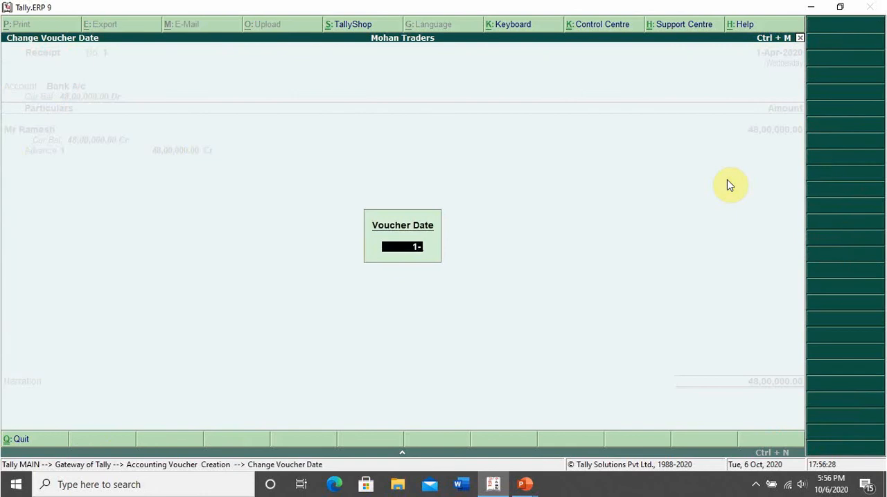
pyautogui.write('10-2020')
pyautogui.press('Return')
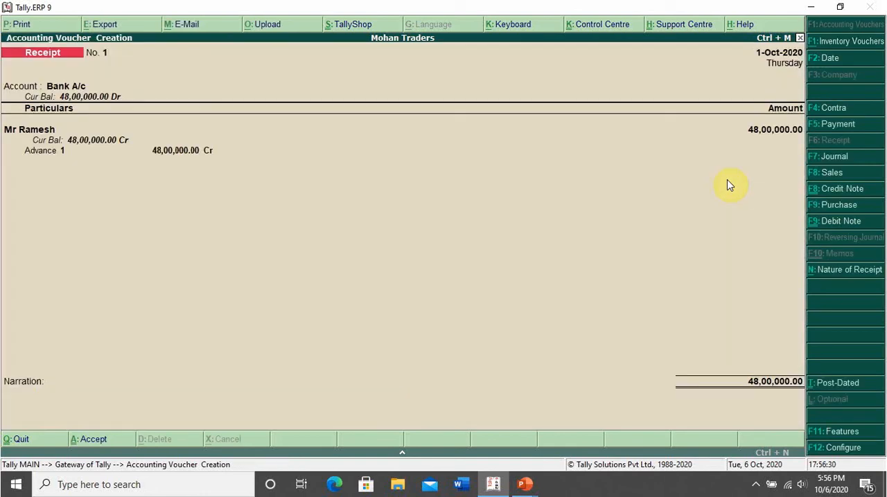
pyautogui.press('Return')
pyautogui.press('Return')
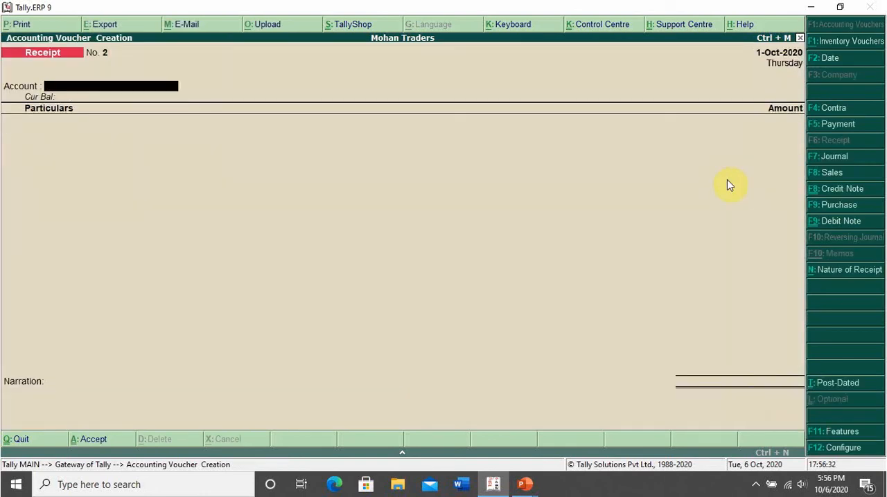
# Switch to the case study slide in PowerPoint and underline the balance receipt of Rs. 3,00,000 from the customer.
pyautogui.hotkey('alt', 'Tab')
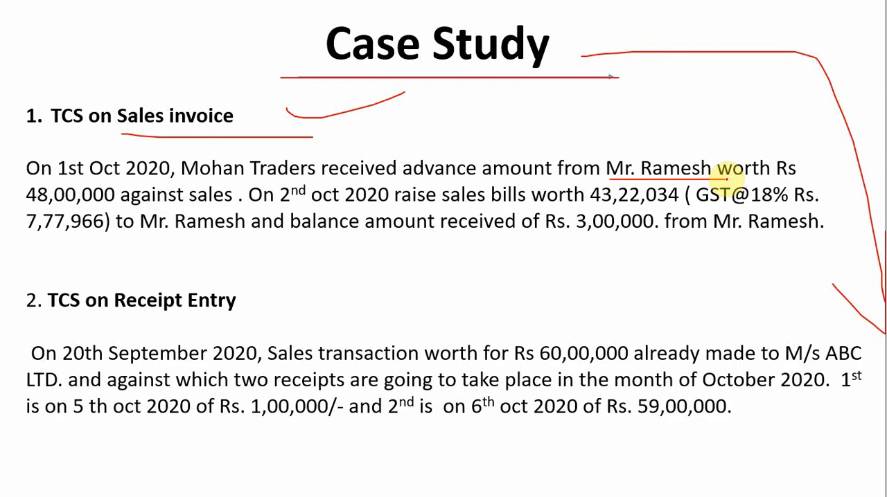
pyautogui.hotkey('alt', 'Tab')
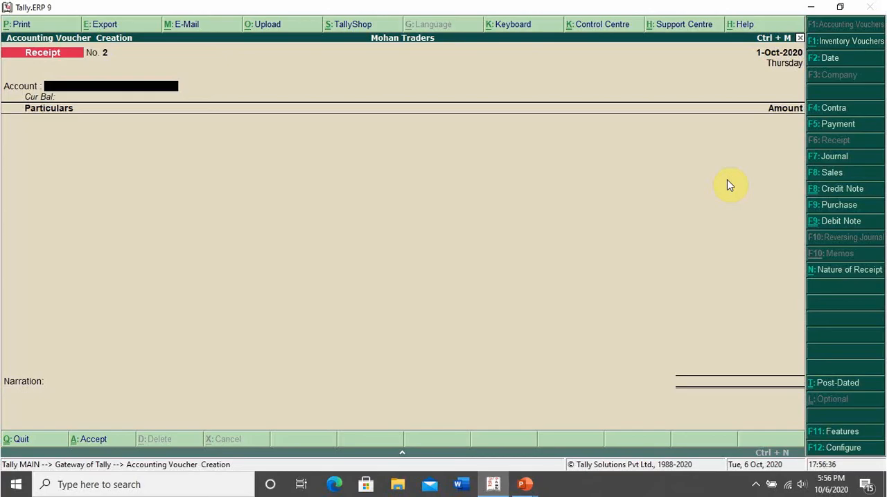
pyautogui.hotkey('alt', 'Tab')
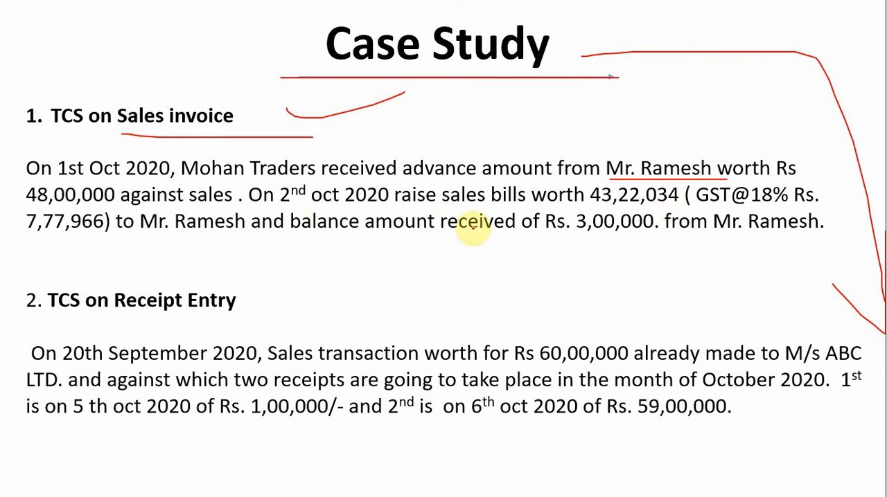
pyautogui.moveTo(541, 238); pyautogui.dragTo(809, 237)
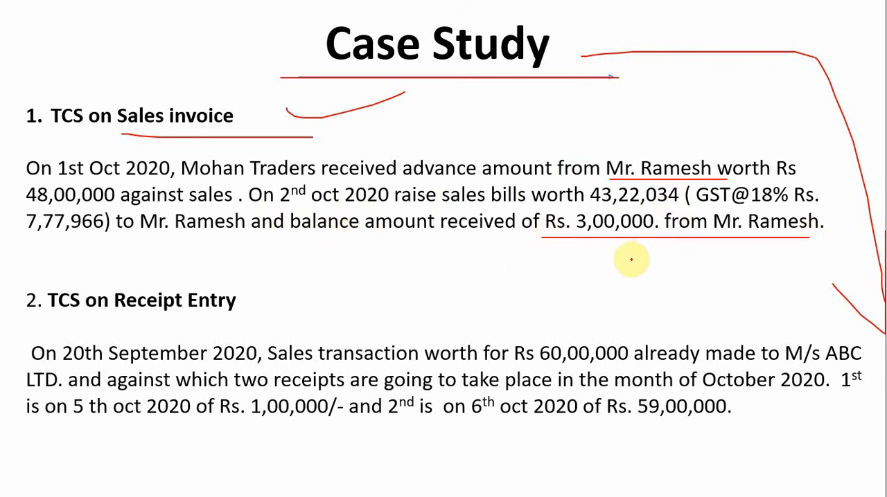
# Return to Tally.ERP 9 and start a sales voucher with the customer's ledger as party, leaving the reference number empty.
pyautogui.hotkey('alt', 'Tab')
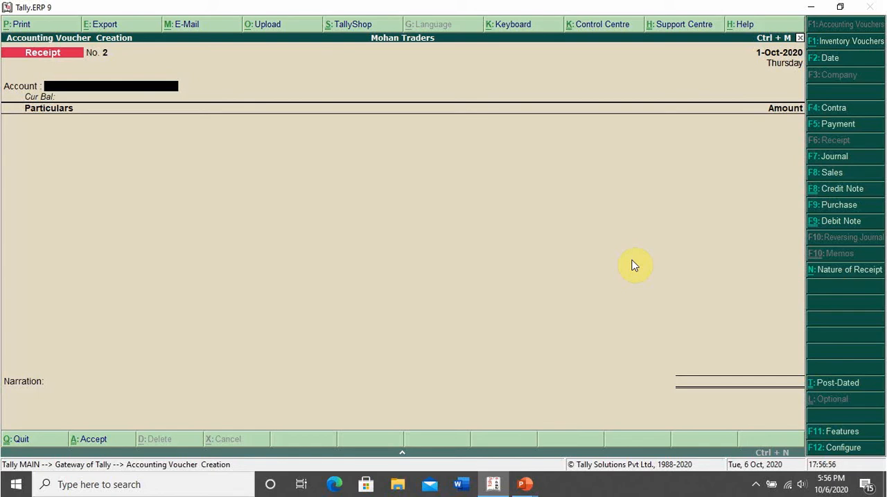
pyautogui.press('F8')
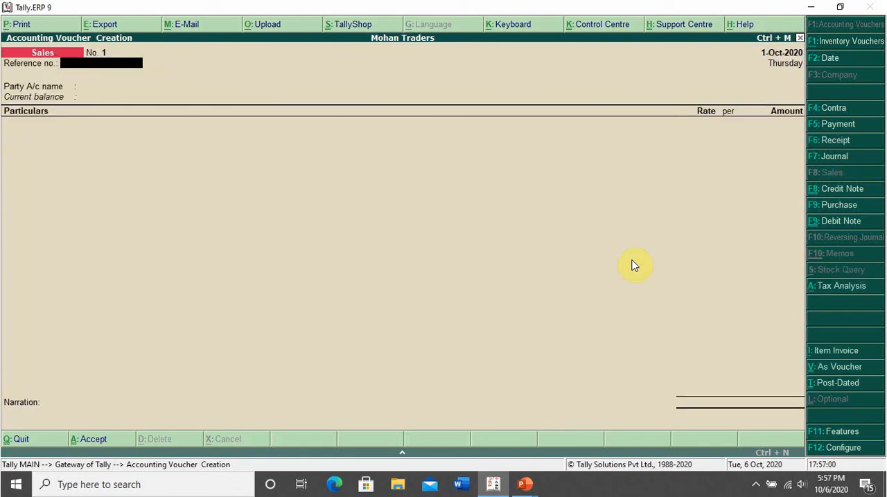
pyautogui.press('Return')
pyautogui.write('Mr')
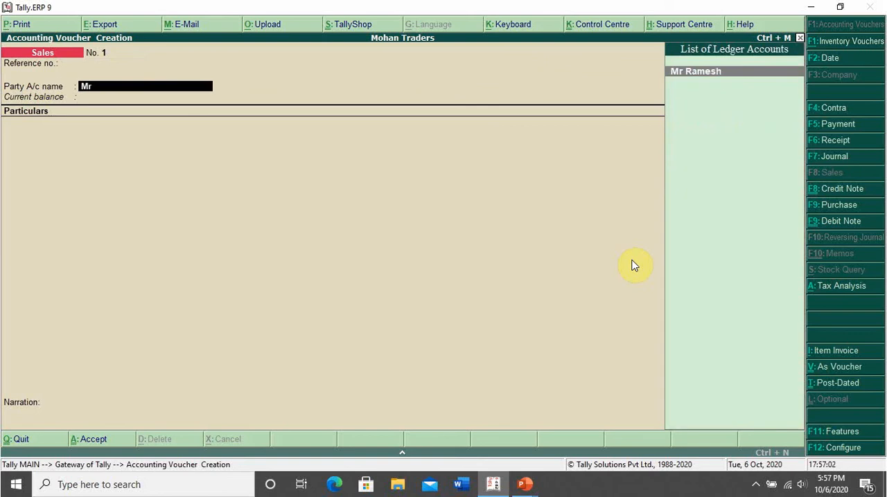
pyautogui.press('Return')
pyautogui.press('Return')
pyautogui.press('Return')
pyautogui.hotkey('ctrl', 'a')
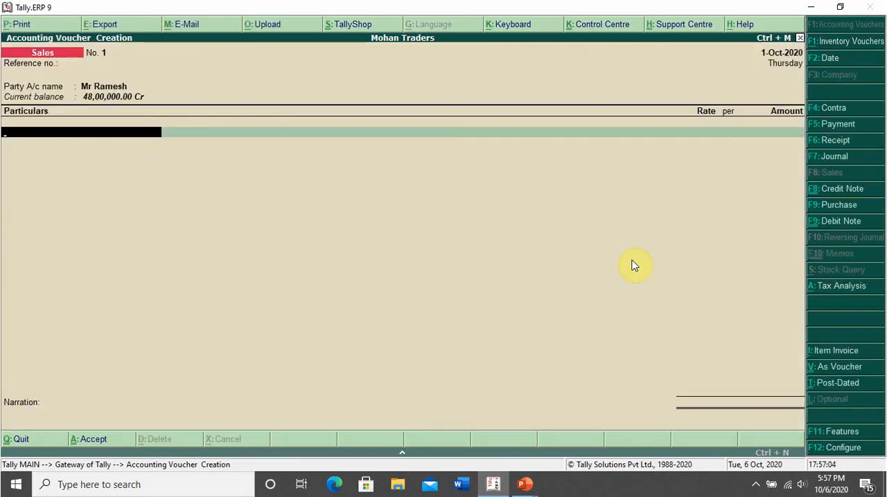
# Add the Sales ledger to the invoice with the case study's amount of 43,22,034, classified as Sales Taxable.
pyautogui.write('Sal')
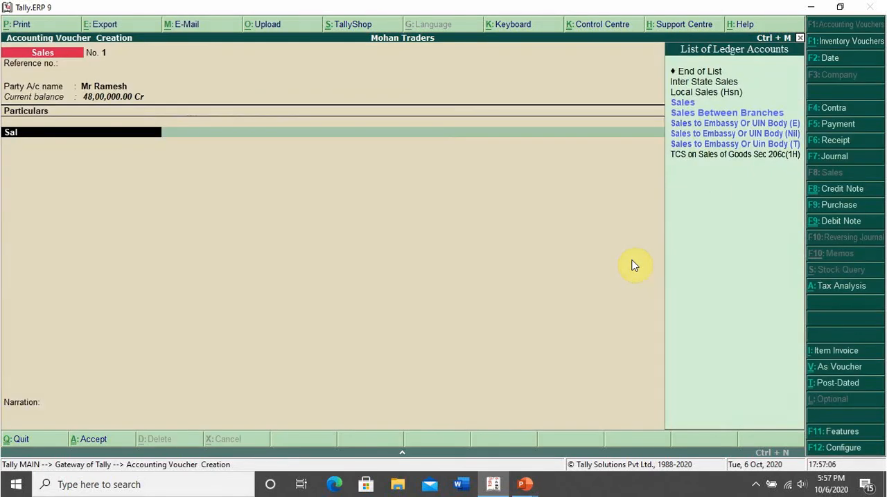
pyautogui.press('Return')
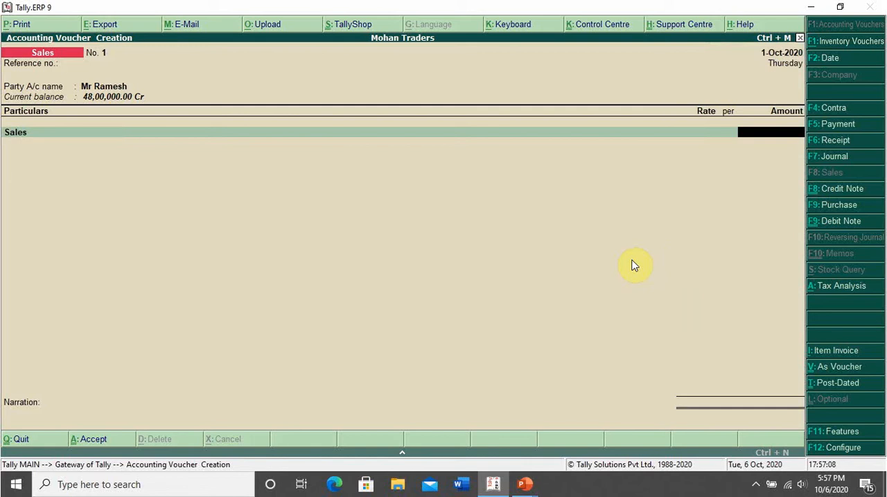
pyautogui.hotkey('alt', 'Tab')
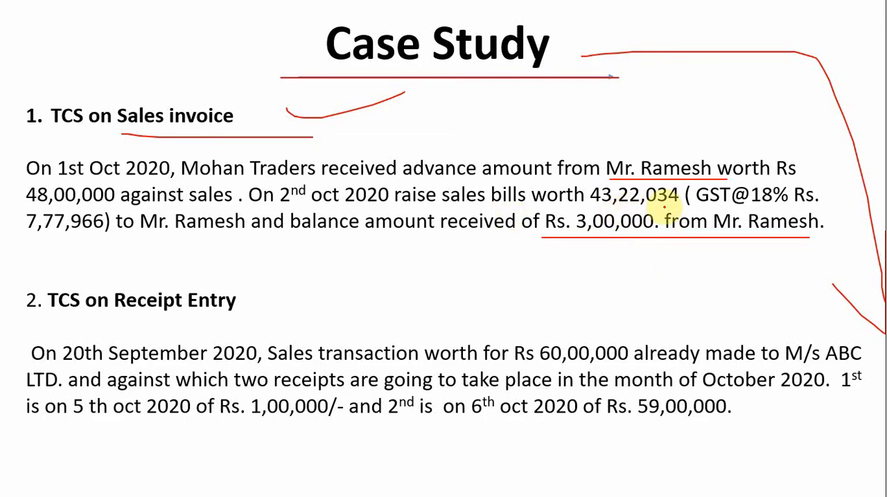
pyautogui.hotkey('alt', 'Tab')
pyautogui.write('432')
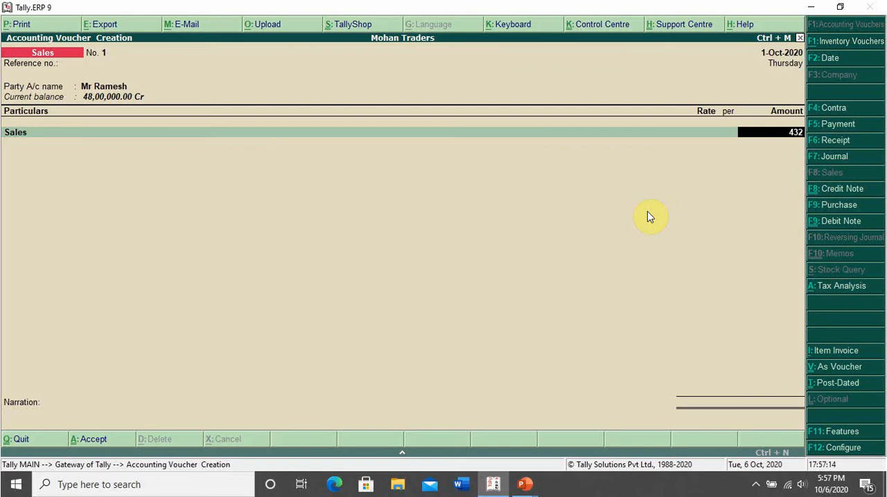
pyautogui.hotkey('alt', 'Tab')
pyautogui.hotkey('alt', 'Tab')
pyautogui.write('2034')
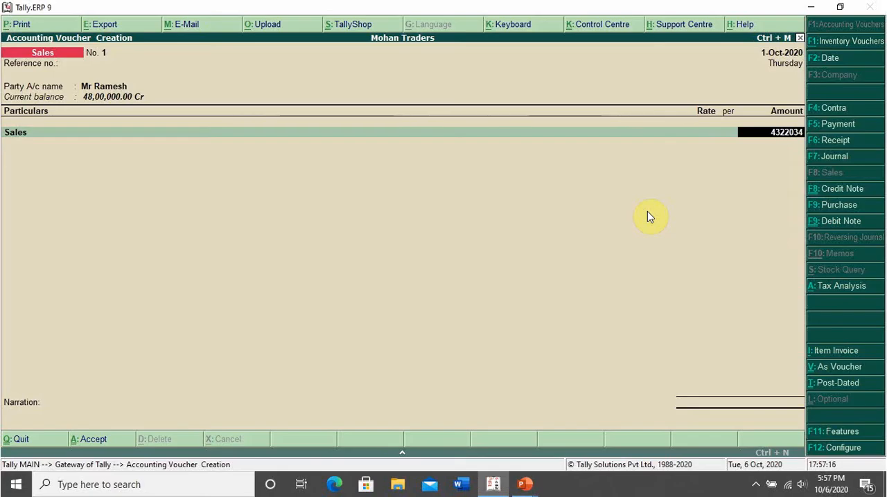
pyautogui.press('Return')
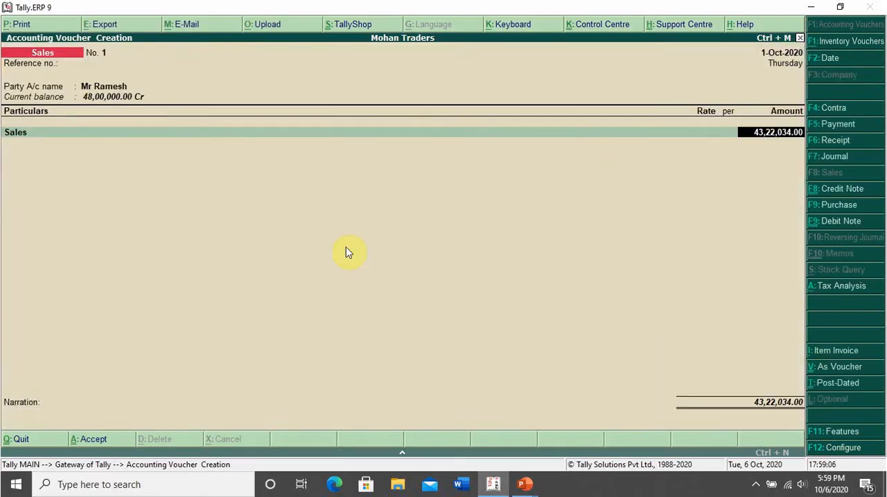
pyautogui.press('Return')
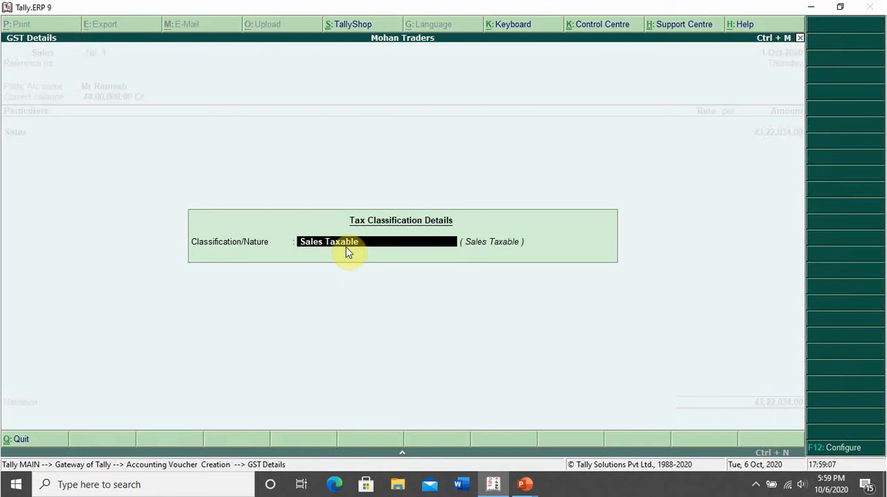
pyautogui.press('Return')
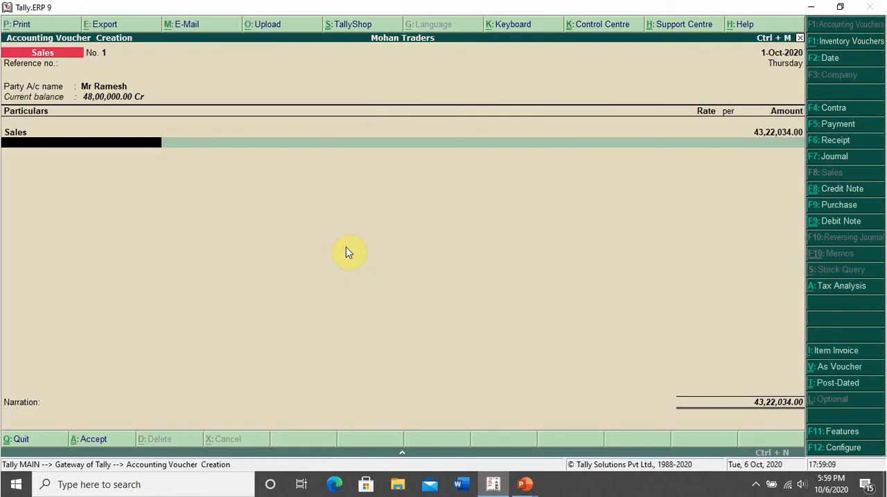
# Add the Output CGST and Output Sgst ledgers below the Sales line with their calculated amounts.
pyautogui.write('Out')
pyautogui.press('Return')
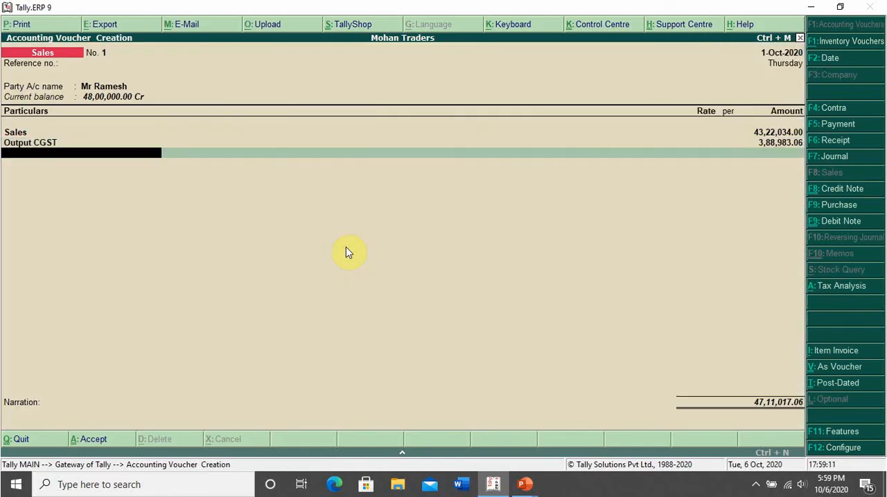
pyautogui.write('Outpu')
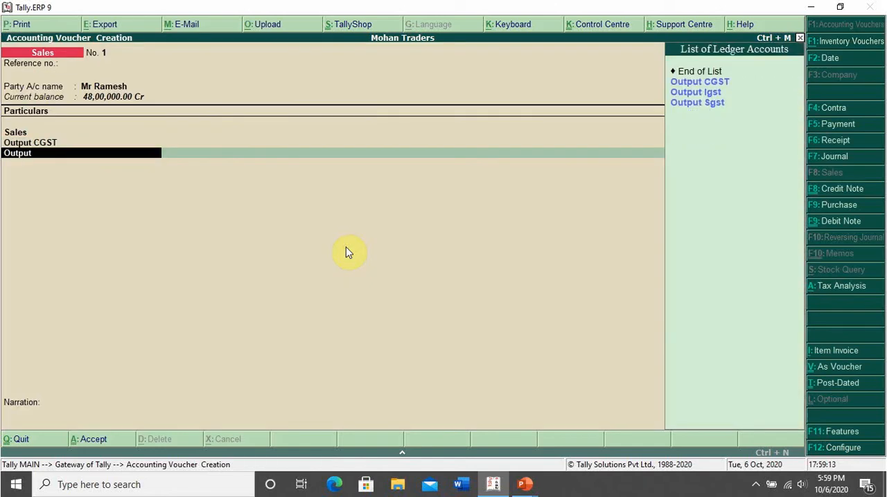
pyautogui.write('t')
pyautogui.press('Down')
pyautogui.press('Down')
pyautogui.press('Down')
pyautogui.press('Return')
pyautogui.press('Return')
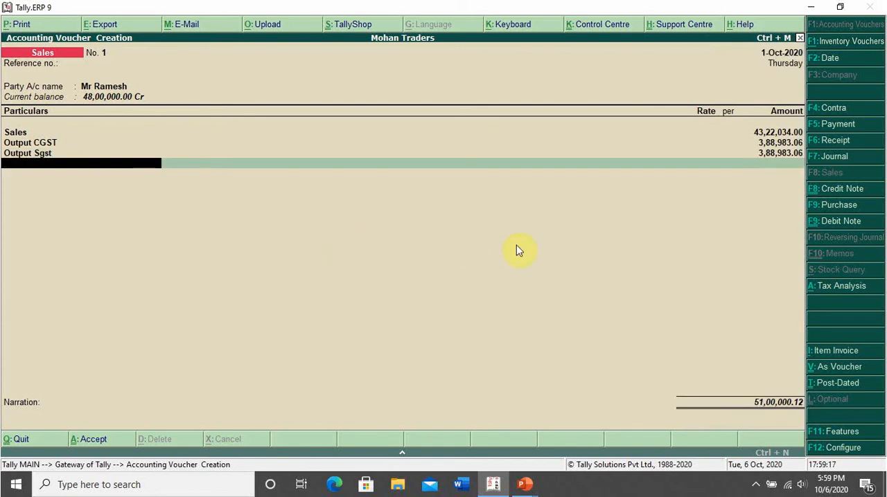
# Add the Round Off and TCS on Sales of Goods Sec 206c(1H) ledgers to the sales invoice with their calculated amounts.
pyautogui.write('rou')
pyautogui.press('Return')
pyautogui.press('Return')
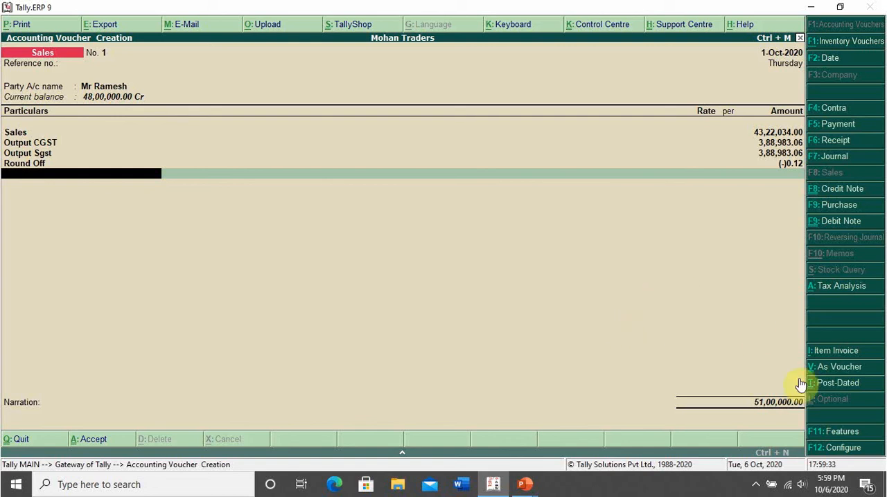
pyautogui.write('Tcs')
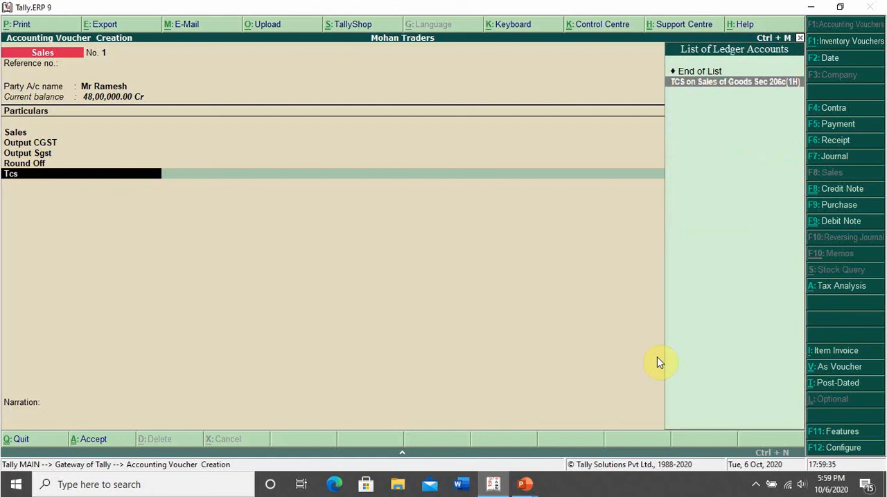
pyautogui.press('Return')
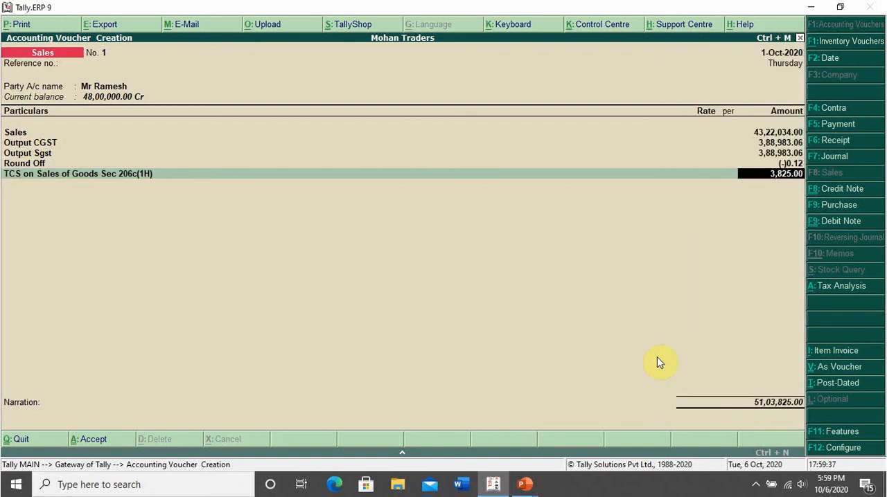
pyautogui.press('Return')
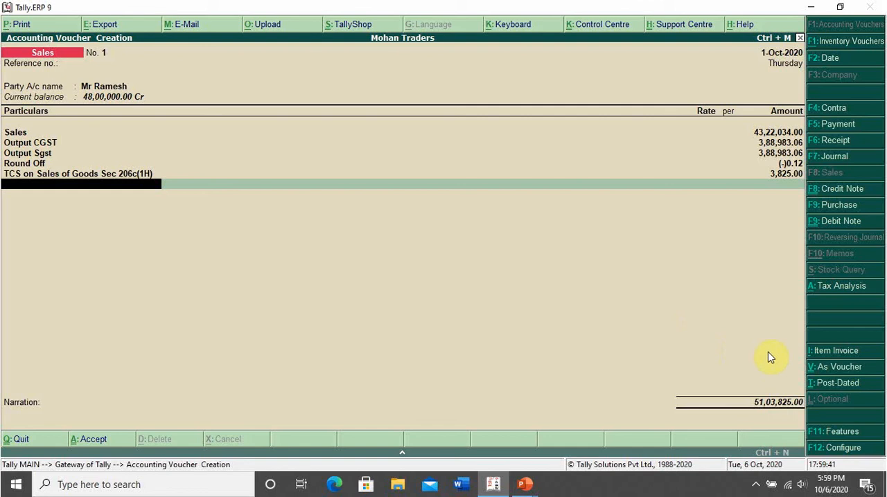
# End the ledger entries, leave the narration empty and save the sales voucher.
pyautogui.press('Return')
pyautogui.press('Return')
pyautogui.press('Return')
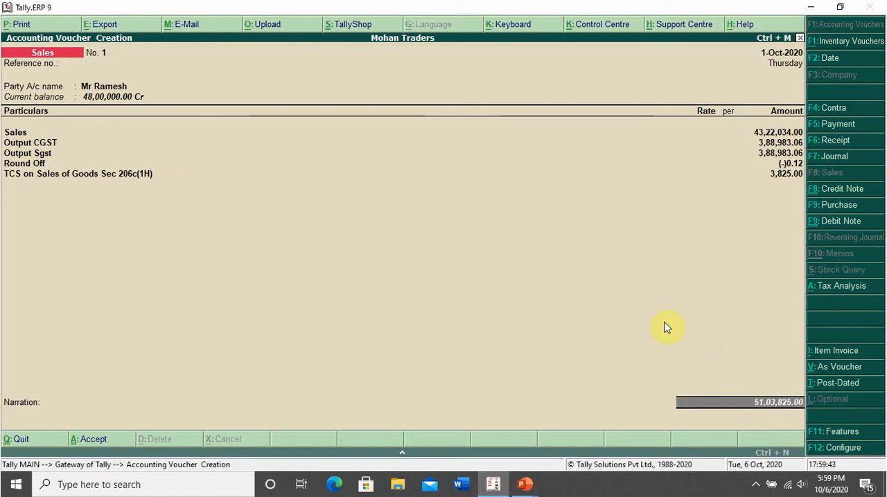
pyautogui.click(664, 328)
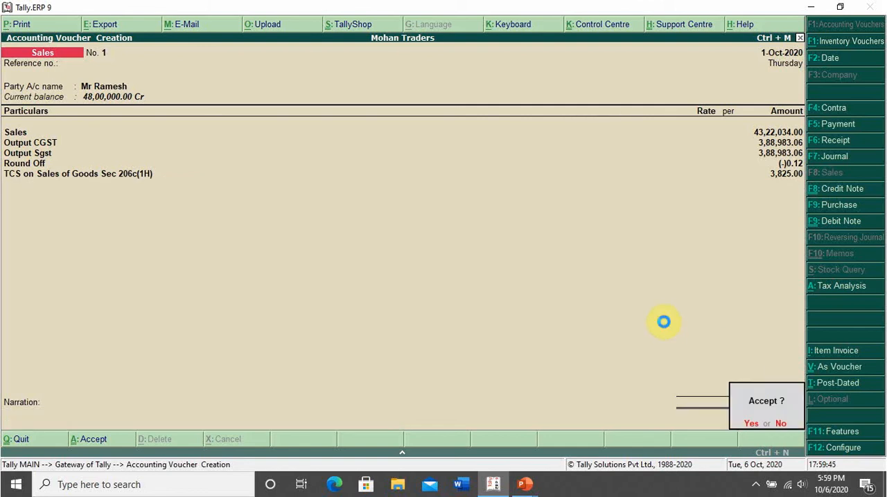
pyautogui.press('y')
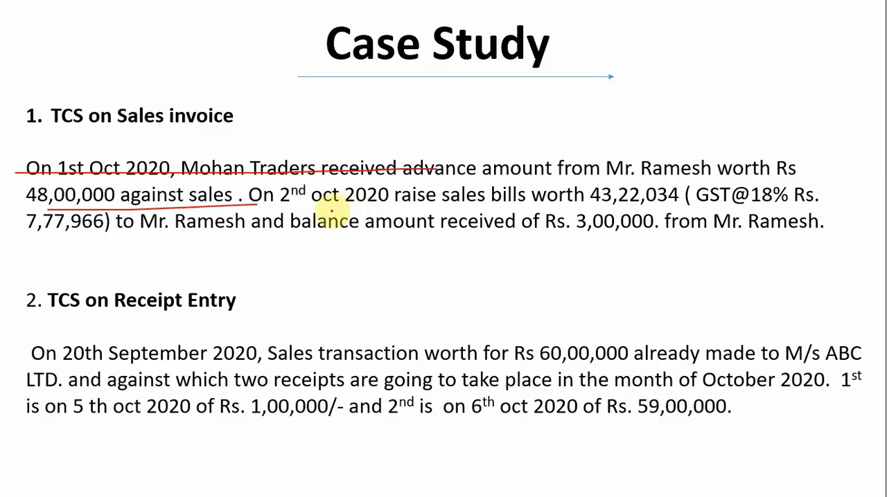
# Underline the sales bill of 43,22,034, its GST amount and the 3,00,000 balance receipt on the case study slide.
pyautogui.moveTo(393, 206); pyautogui.dragTo(874, 205)
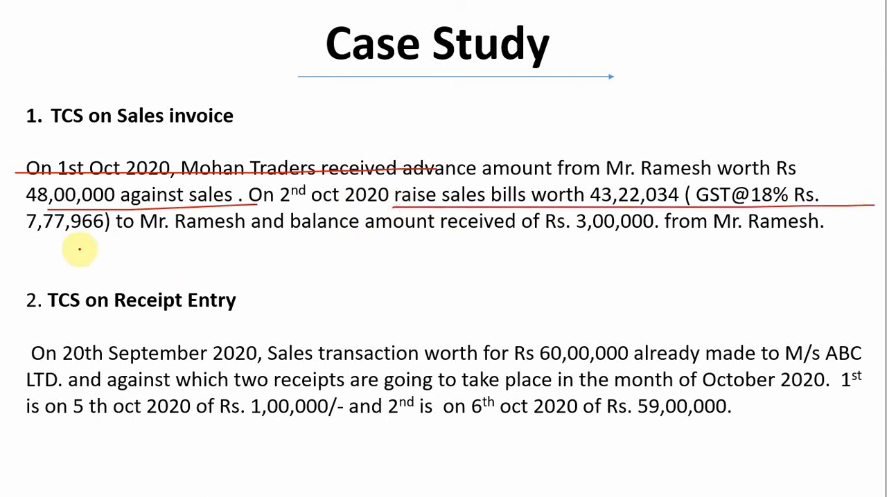
pyautogui.moveTo(76, 248); pyautogui.dragTo(190, 248)
pyautogui.moveTo(517, 256); pyautogui.dragTo(843, 256)
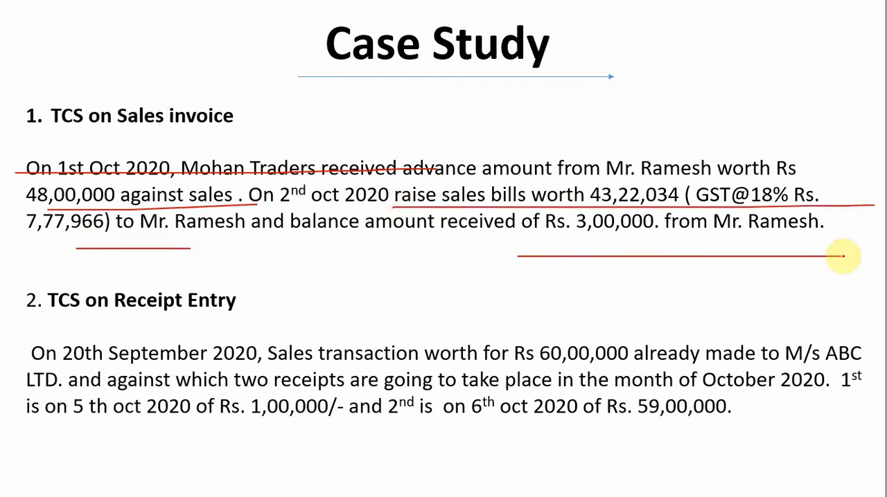
# Switch to Tally.ERP 9, display the customer's ledger vouchers and set the report period from 1-4-2020 to 1-10-2020.
pyautogui.hotkey('alt', 'Tab')
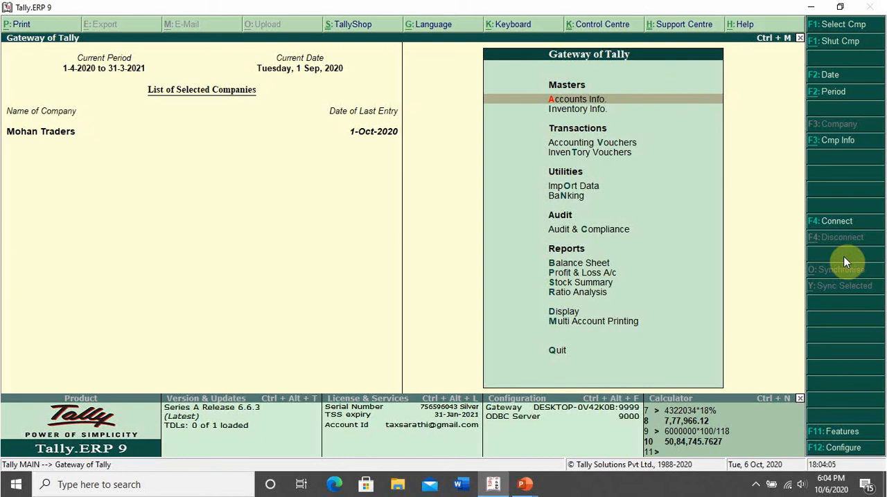
pyautogui.write('dalMr')
pyautogui.press('Return')
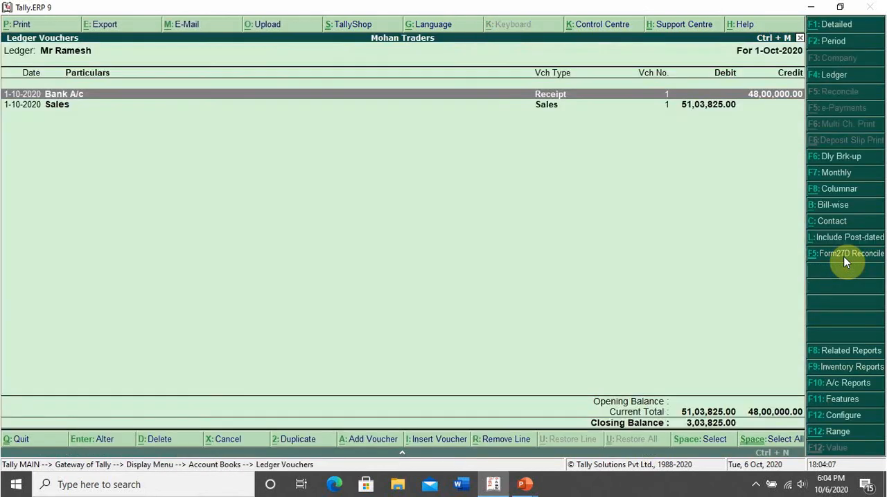
pyautogui.press('F2')
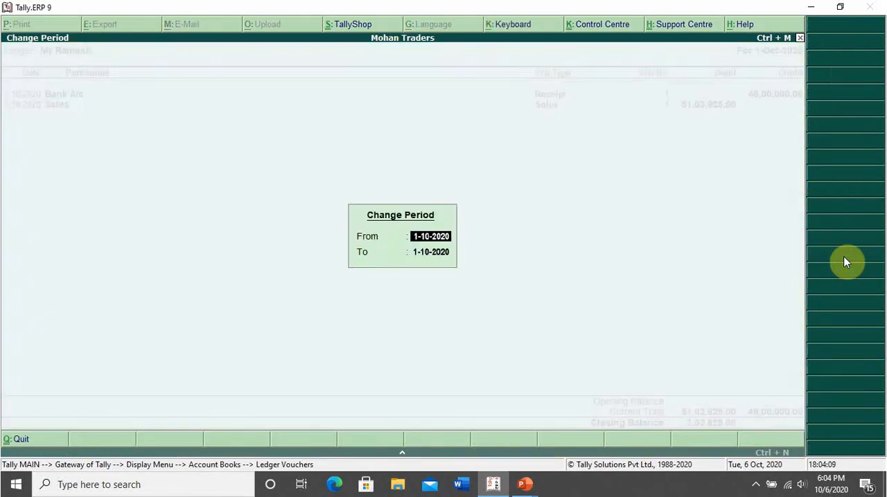
pyautogui.write('1-4')
pyautogui.press('Return')
pyautogui.press('Return')
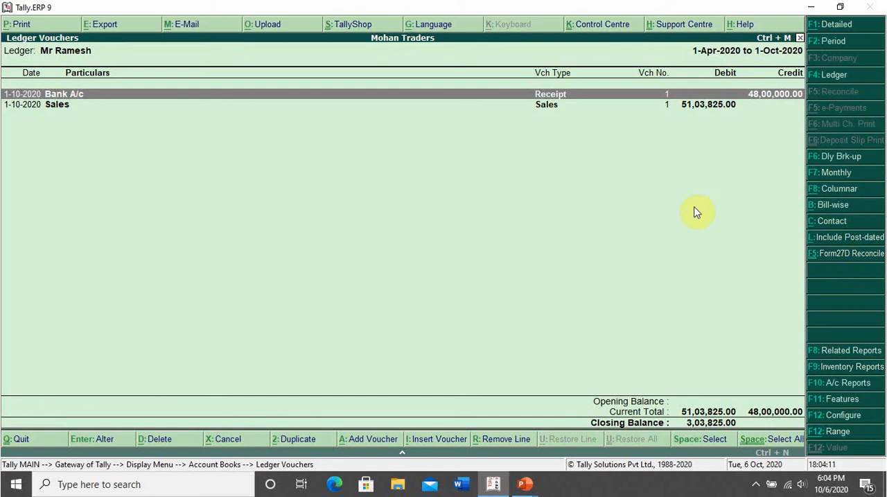
# Open the sales voucher from the customer's ledger report, set its date to 2-10-2020 and save it.
pyautogui.press('Down')
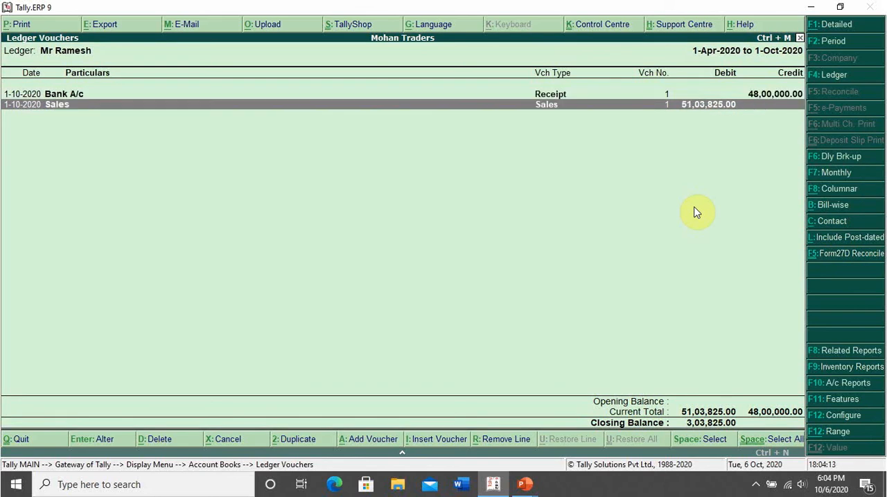
pyautogui.press('Return')
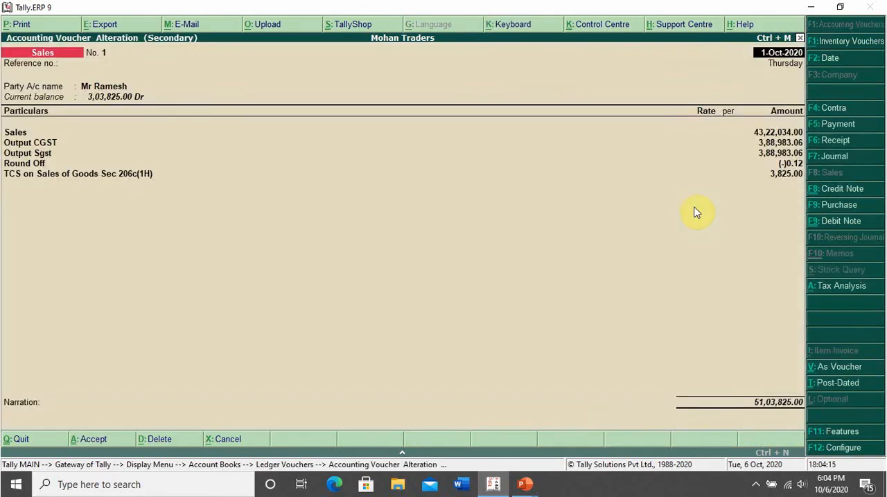
pyautogui.press('F2')
pyautogui.write('2-10')
pyautogui.press('Return')
pyautogui.hotkey('ctrl', 'a')
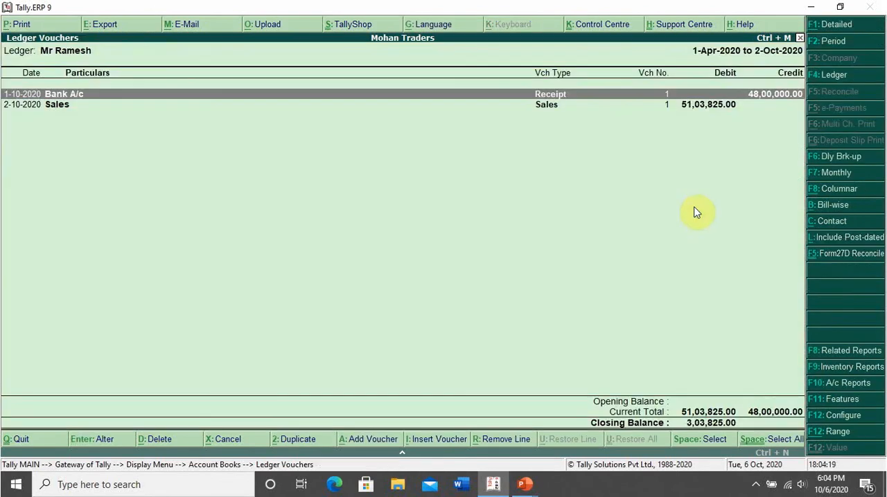
# Add a receipt voucher dated 2-Oct-2020 in Bank A/c, crediting the customer with 3,00,000.
pyautogui.press('Down')
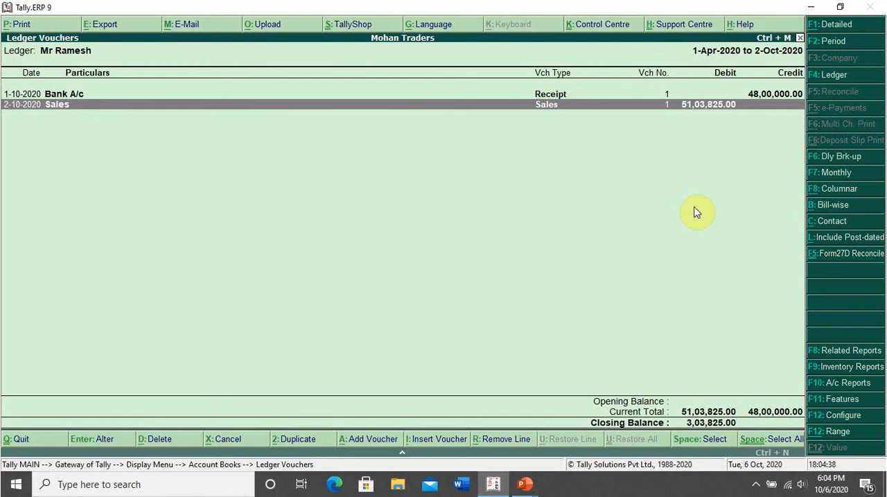
pyautogui.hotkey('alt', 'a')
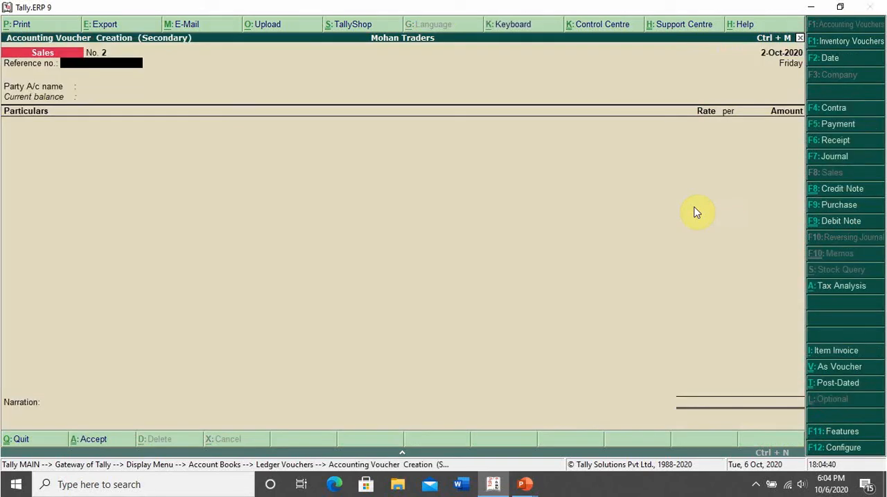
pyautogui.press('F6')
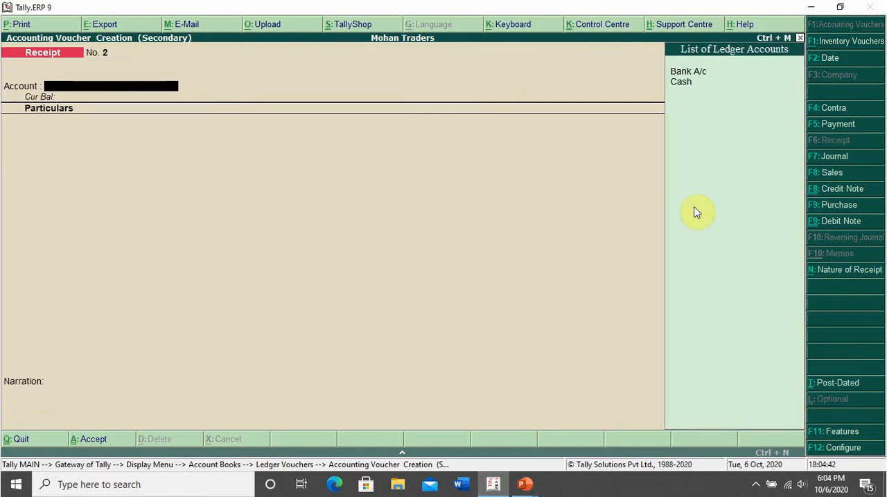
pyautogui.press('Return')
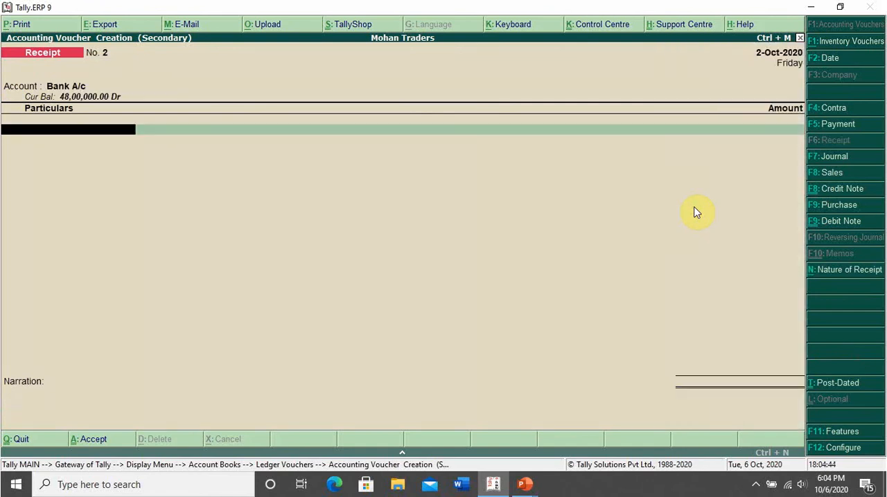
pyautogui.write('Mr')
pyautogui.press('Return')
pyautogui.write('3')
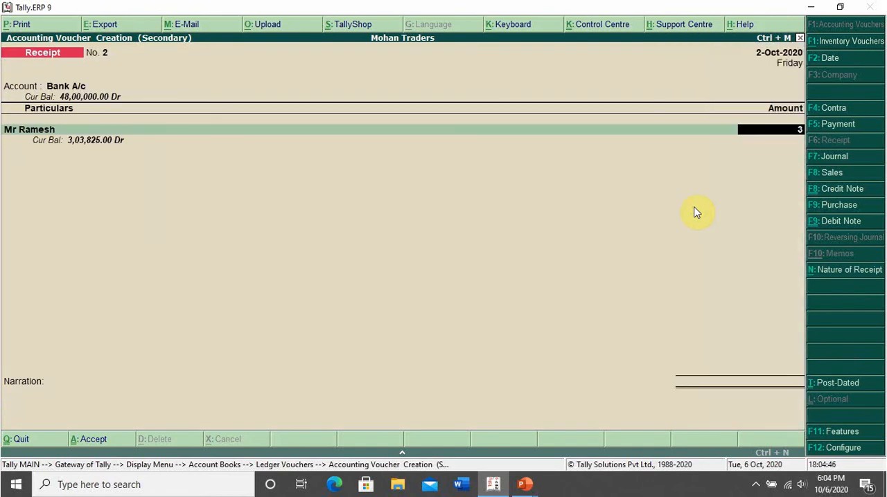
pyautogui.write(',00,000000')
pyautogui.press('Return')
# Allocate the receipt bill-wise as Agst Ref 1 for 48,00,000 Dr and Agst Ref 2 for 51,00,000 Cr.
pyautogui.press('Return')
pyautogui.press('Return')
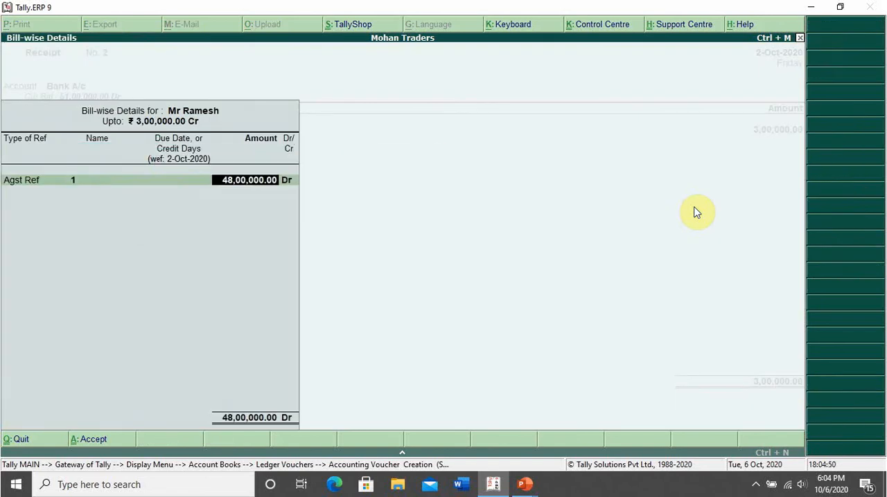
pyautogui.press('Return')
pyautogui.press('Return')
pyautogui.press('Return')
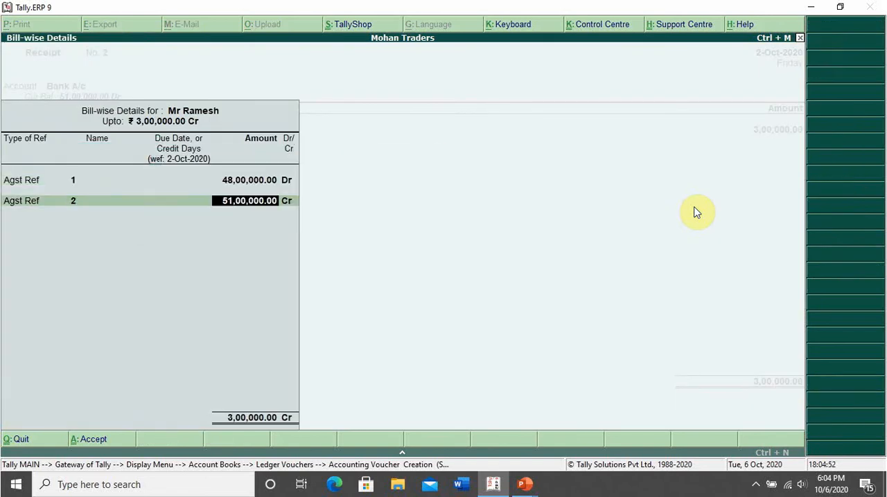
# Keep the Cheque/DD bank allocation dated 2-Oct-2020, save the receipt voucher and leave the ledger report.
pyautogui.press('Return')
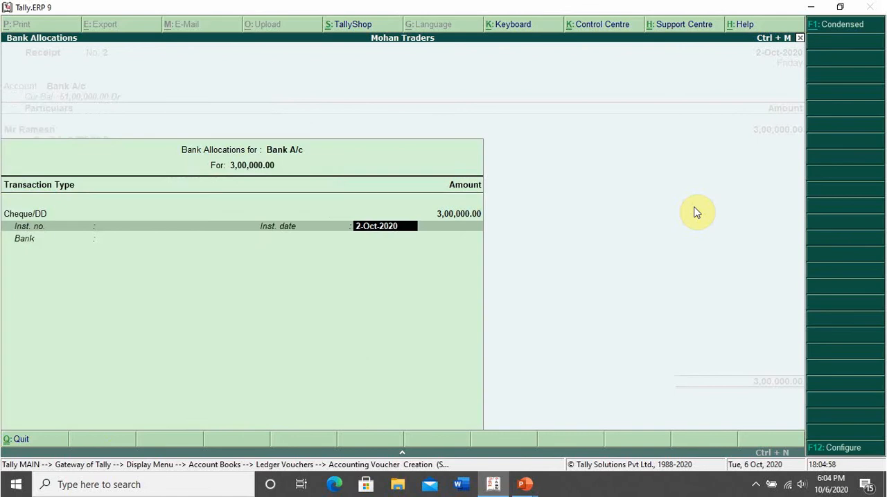
pyautogui.press('Return')
pyautogui.press('Return')
pyautogui.press('Return')
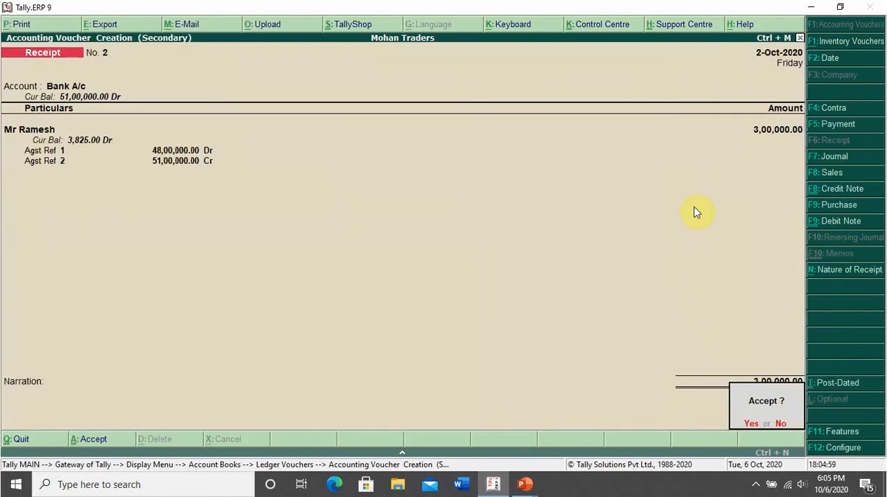
pyautogui.press('Return')
pyautogui.press('Down')
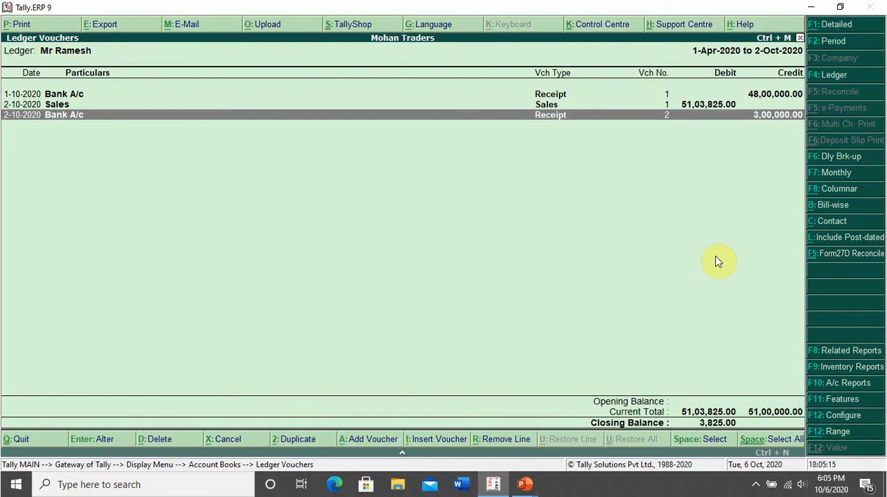
pyautogui.press('Escape')
pyautogui.press('Escape')
pyautogui.press('Escape')
pyautogui.press('Escape')
pyautogui.press('Escape')
pyautogui.press('Escape')
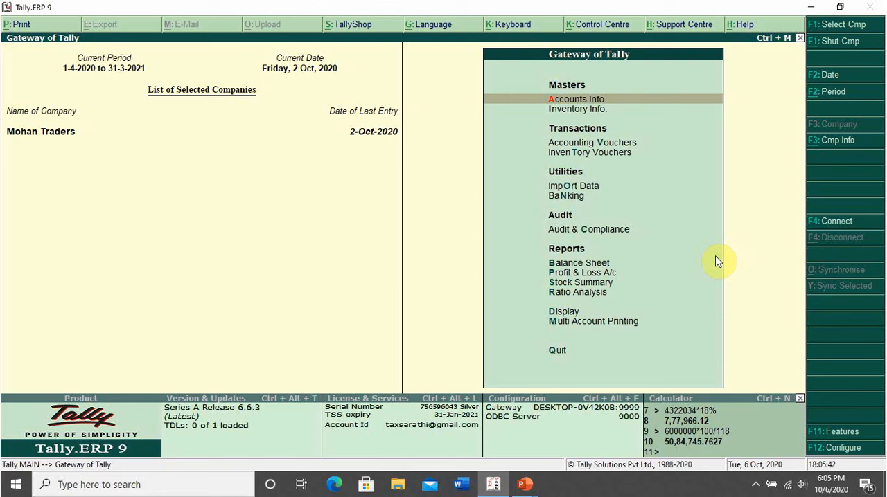
# Display the customer's ledger vouchers again and review the sales entry and both receipt entries.
pyautogui.press('d')
pyautogui.press('s')
pyautogui.press('s')
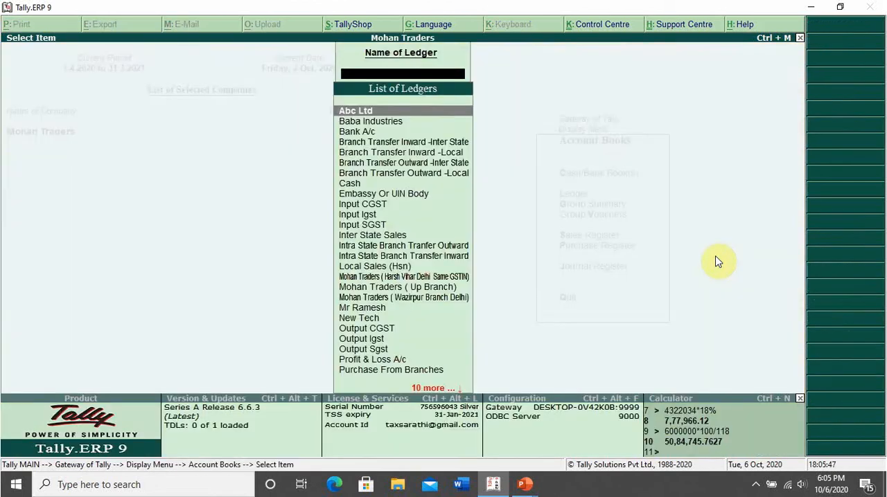
pyautogui.press('Escape')
pyautogui.press('Escape')
pyautogui.press('Escape')
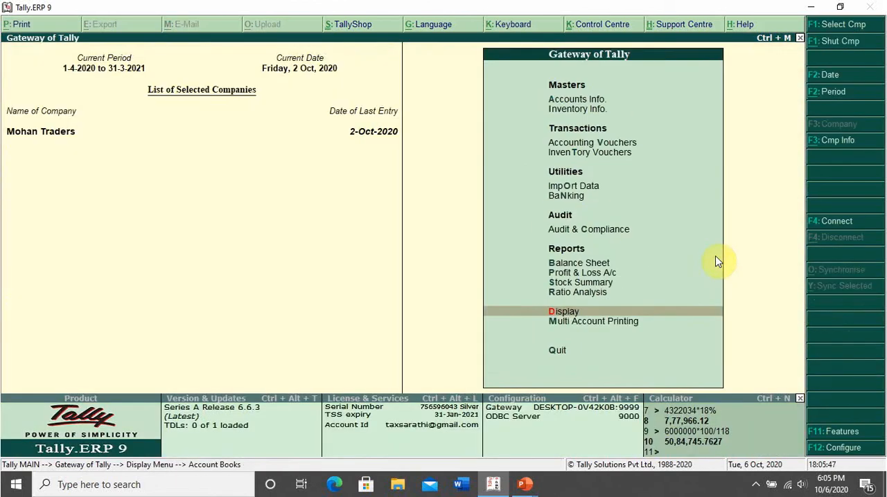
pyautogui.press('Escape')
pyautogui.write('ndal')
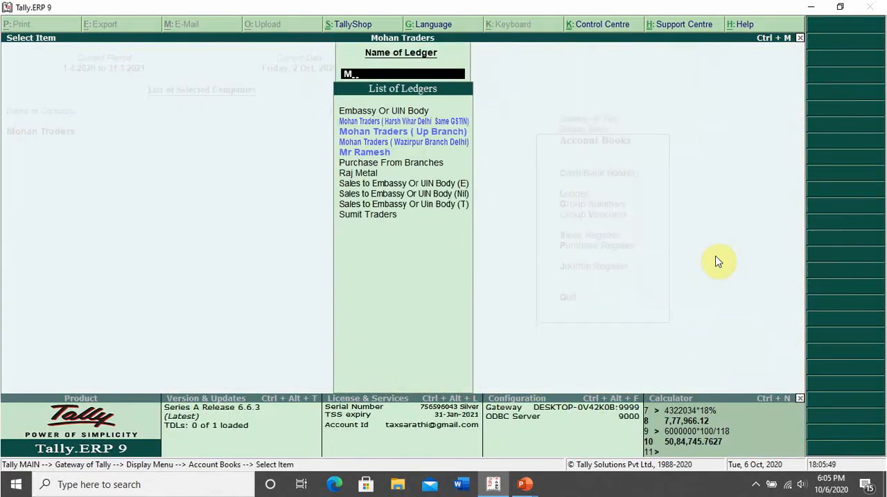
pyautogui.write('Mr')
pyautogui.press('Return')
pyautogui.press('Down')
pyautogui.press('Down')
pyautogui.press('Up')
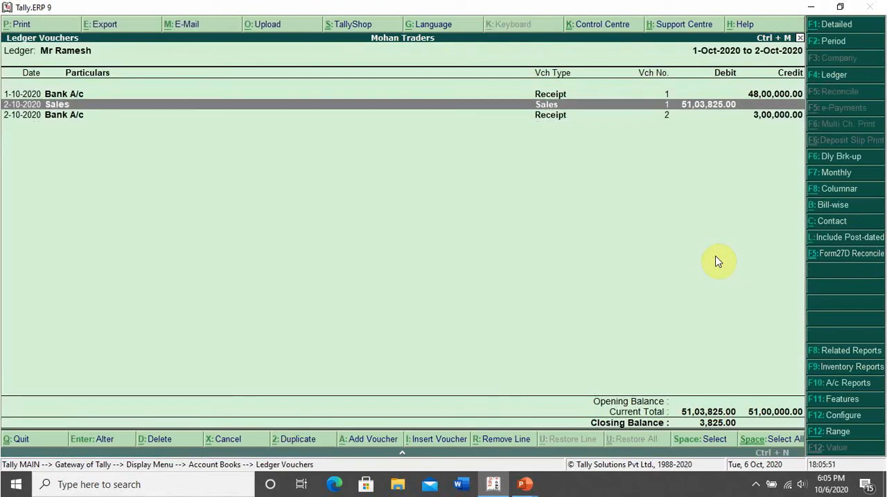
pyautogui.press('Up')
pyautogui.press('Down')
pyautogui.press('Down')
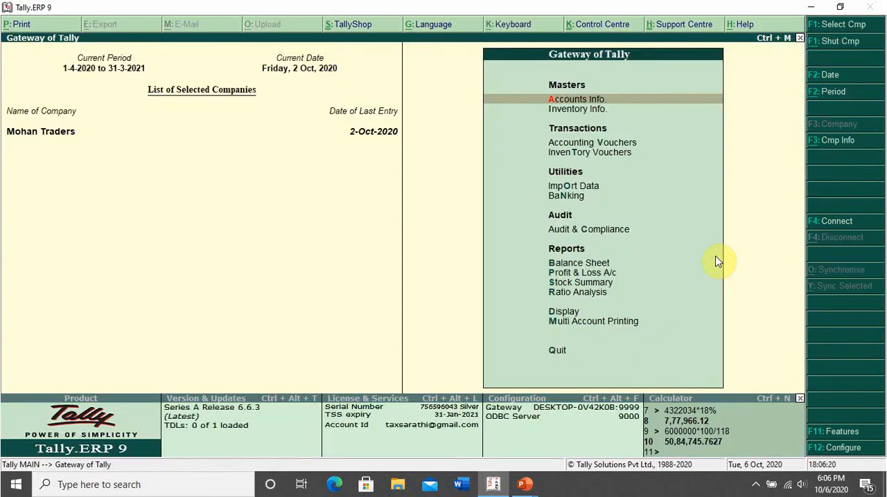
# Display the Form 27 EQ report from the TCS statutory reports, review the collection details and close it.
pyautogui.press('d')
pyautogui.press('u')
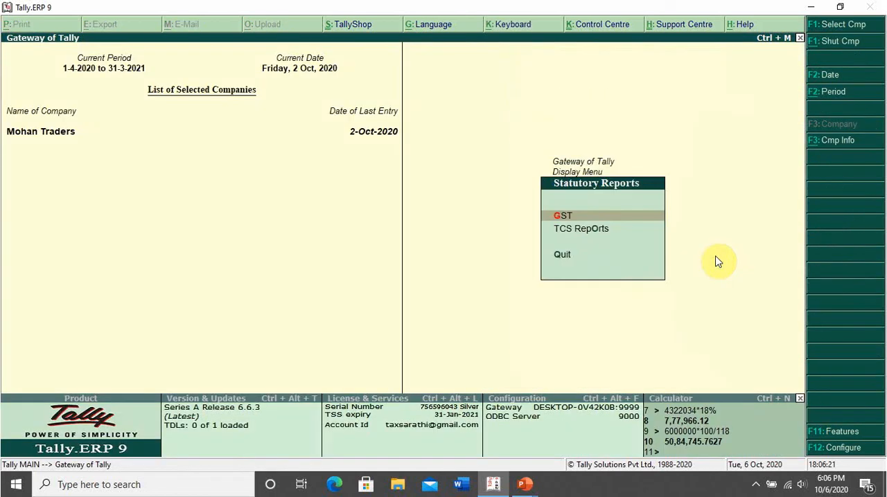
pyautogui.press('Return')
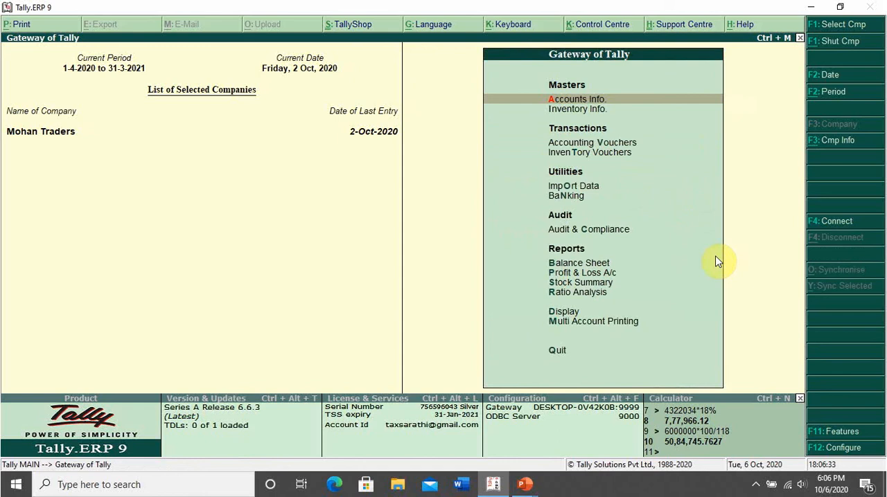
pyautogui.press('d')
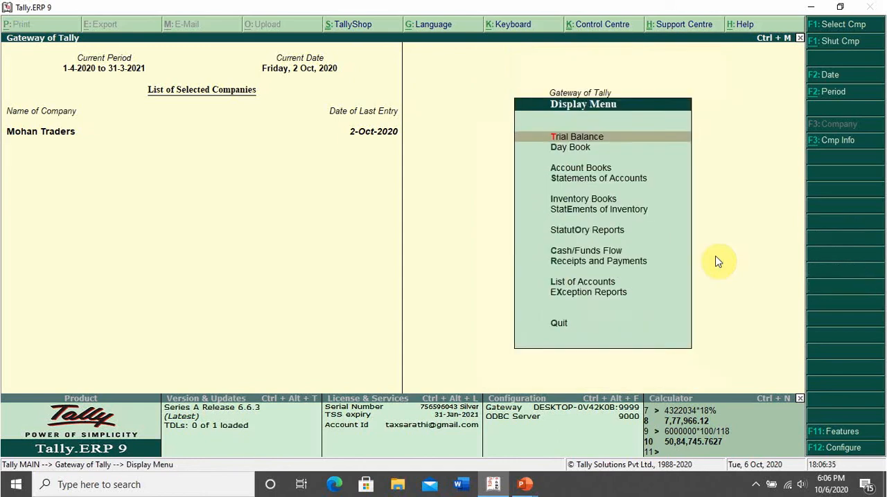
pyautogui.press('o')
pyautogui.press('Down')
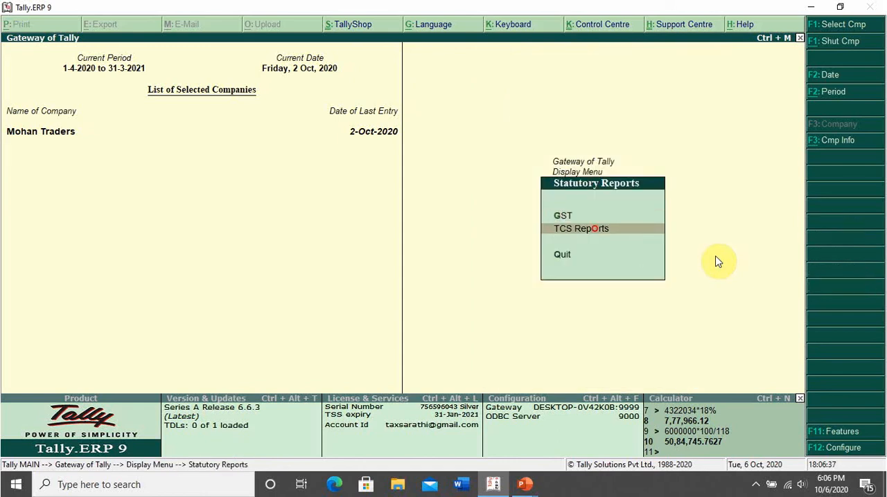
pyautogui.press('Return')
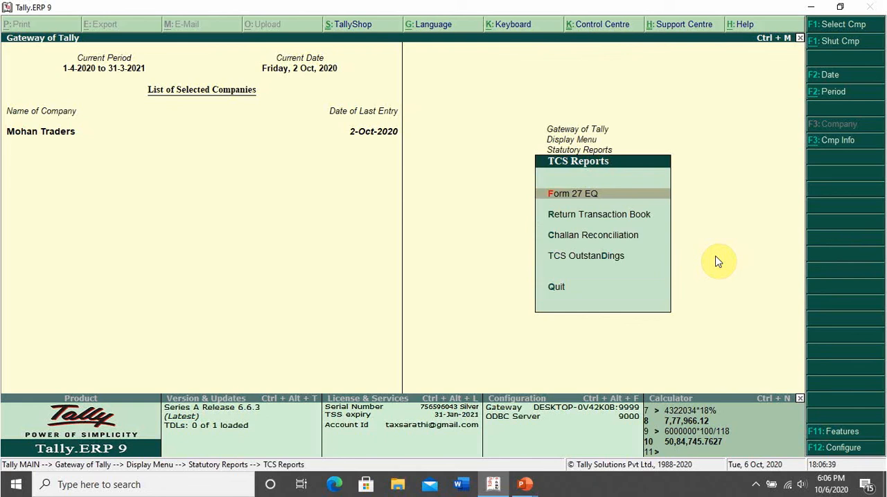
pyautogui.press('Return')
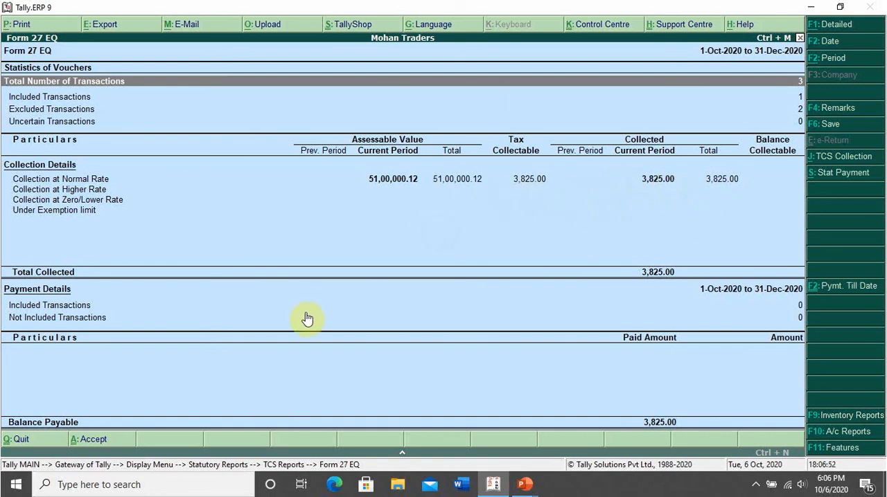
pyautogui.press('Escape')
pyautogui.press('Escape')
pyautogui.press('Escape')
pyautogui.press('Escape')
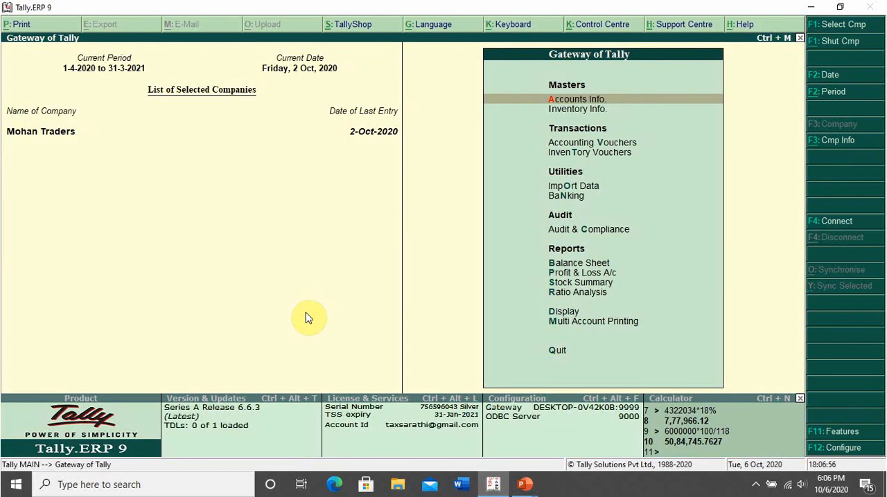
# Switch to the case study slide and underline the TCS on Receipt Entry heading, 20th September 2020, the 60,00,000 sale and M/s ABC.
pyautogui.hotkey('alt', 'Tab')
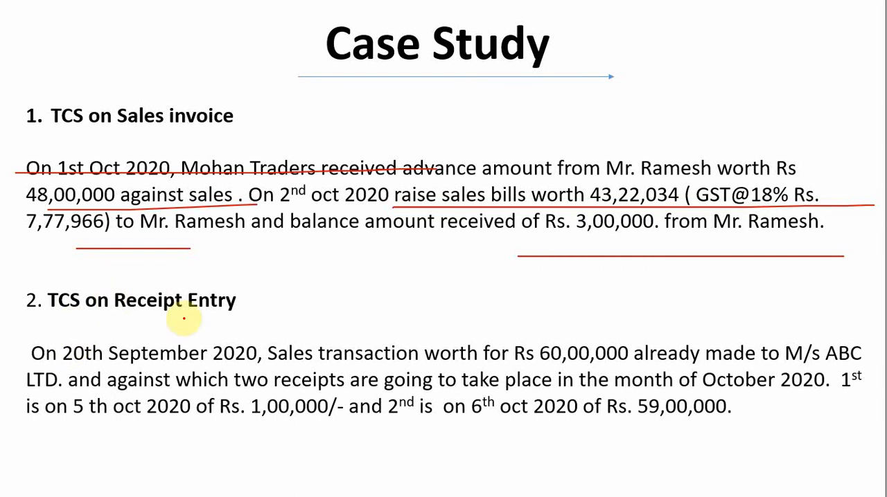
pyautogui.moveTo(44, 312); pyautogui.dragTo(285, 315)
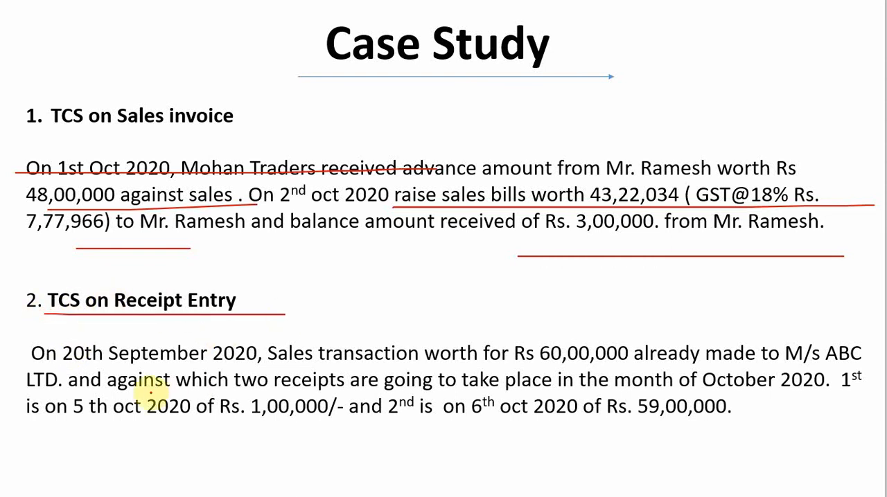
pyautogui.moveTo(31, 365); pyautogui.dragTo(255, 365)
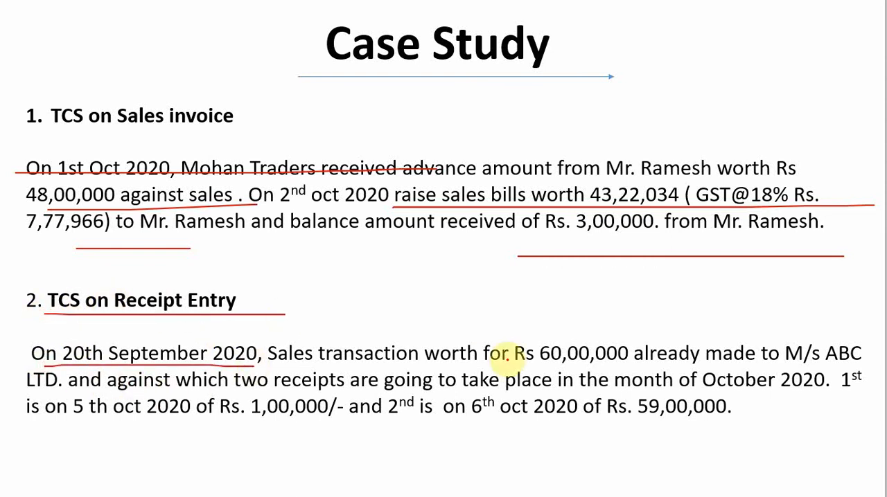
pyautogui.moveTo(465, 366); pyautogui.dragTo(701, 359)
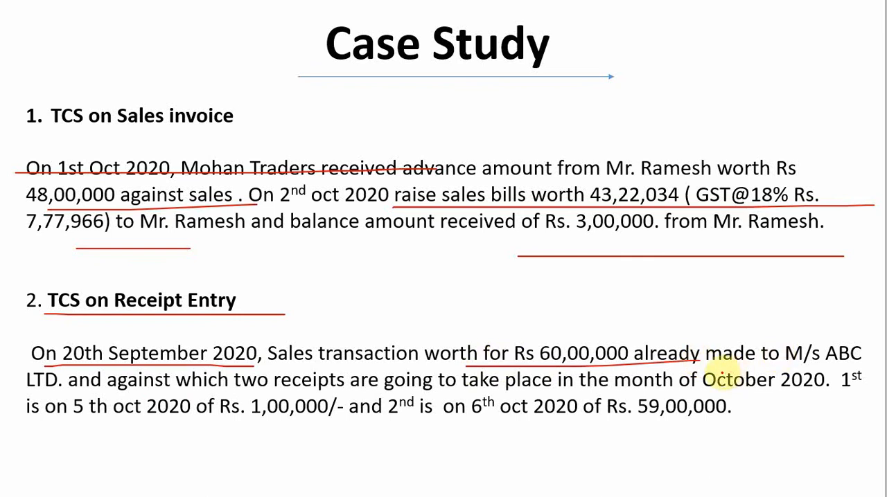
pyautogui.moveTo(752, 372); pyautogui.dragTo(878, 370)
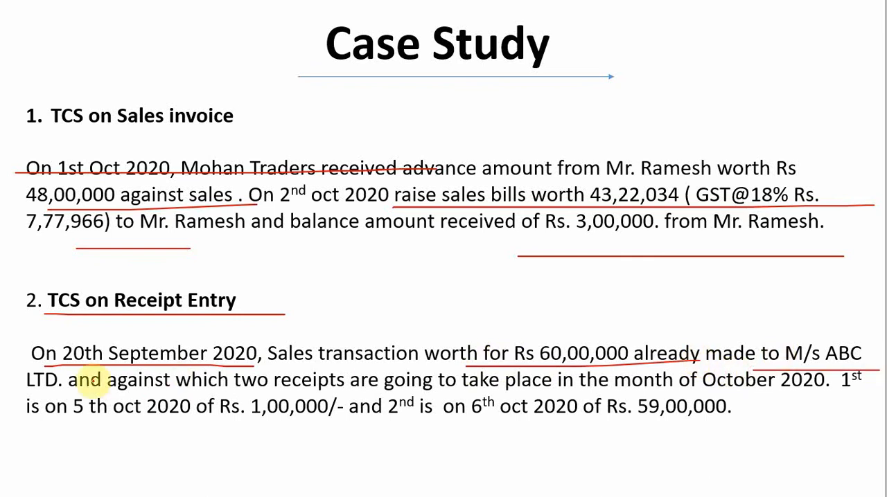
# Underline LTD., October 2020, the 1,00,000 and 59,00,000 receipts and the 6th Oct date on the slide, and return to Tally.ERP 9.
pyautogui.moveTo(42, 391); pyautogui.dragTo(142, 381)
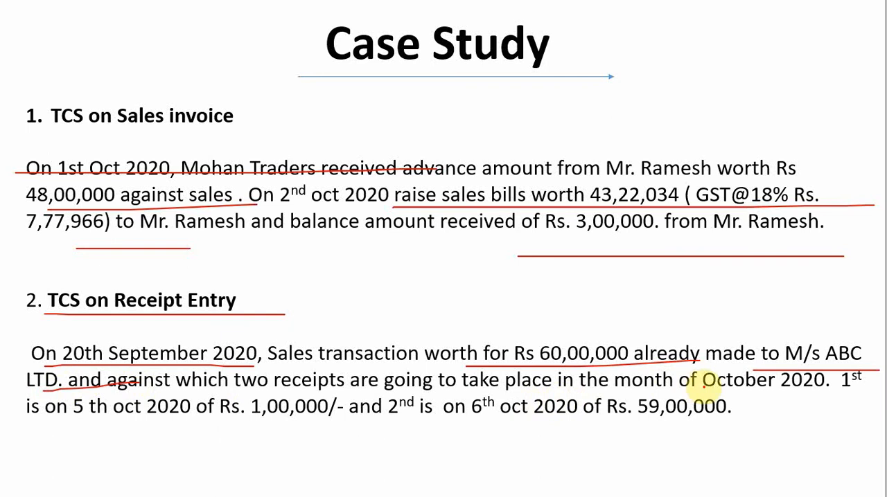
pyautogui.moveTo(736, 400); pyautogui.dragTo(874, 400)
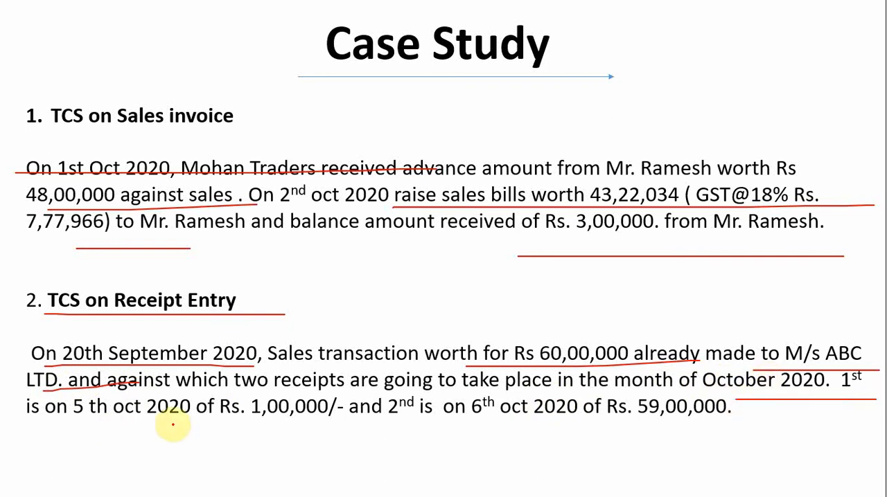
pyautogui.moveTo(180, 419); pyautogui.dragTo(301, 420)
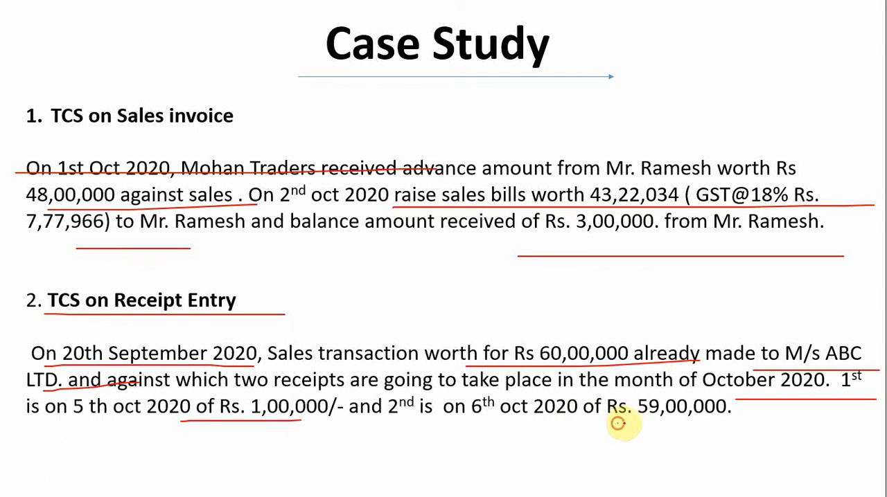
pyautogui.moveTo(617, 424); pyautogui.dragTo(770, 424)
pyautogui.moveTo(451, 436); pyautogui.dragTo(556, 434)
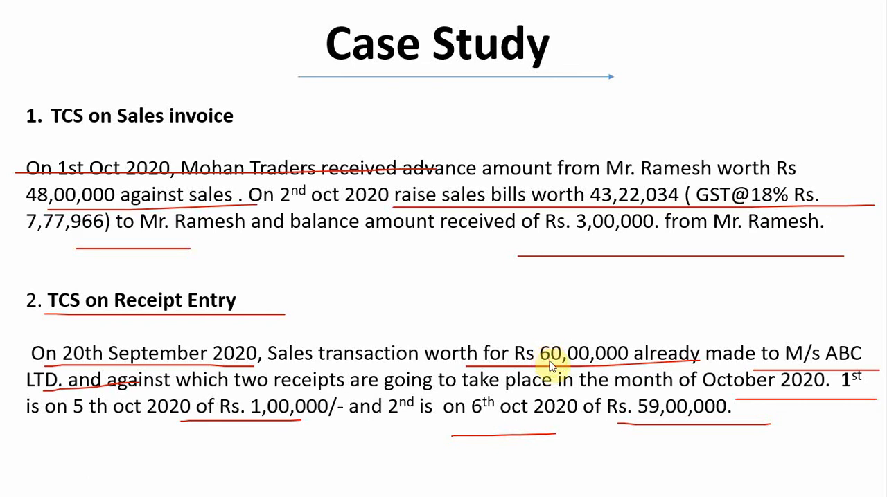
pyautogui.hotkey('alt', 'Tab')
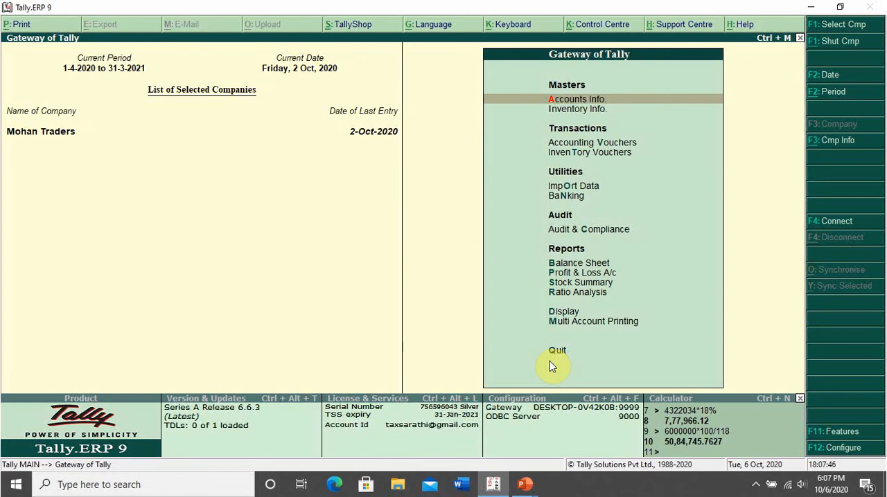
# Start a sales voucher dated 1-Sep-2020 for Abc Ltd, accept the party details and choose the Sales ledger.
pyautogui.press('v')
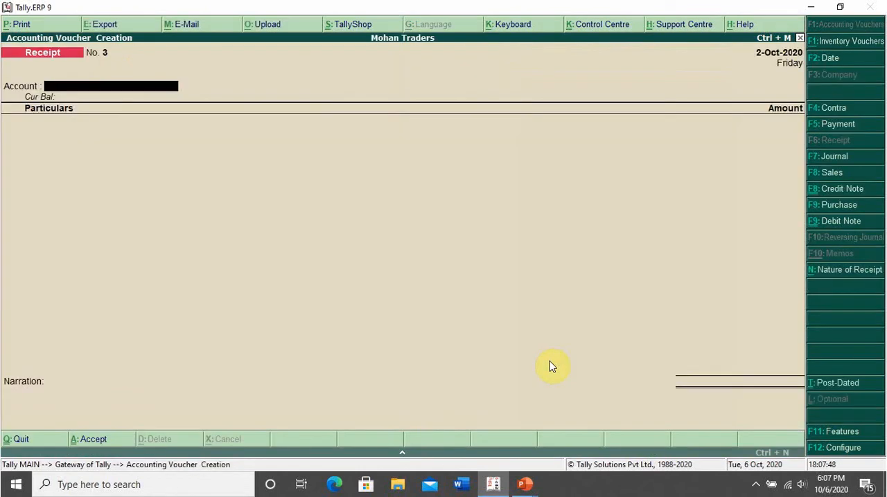
pyautogui.press('F2')
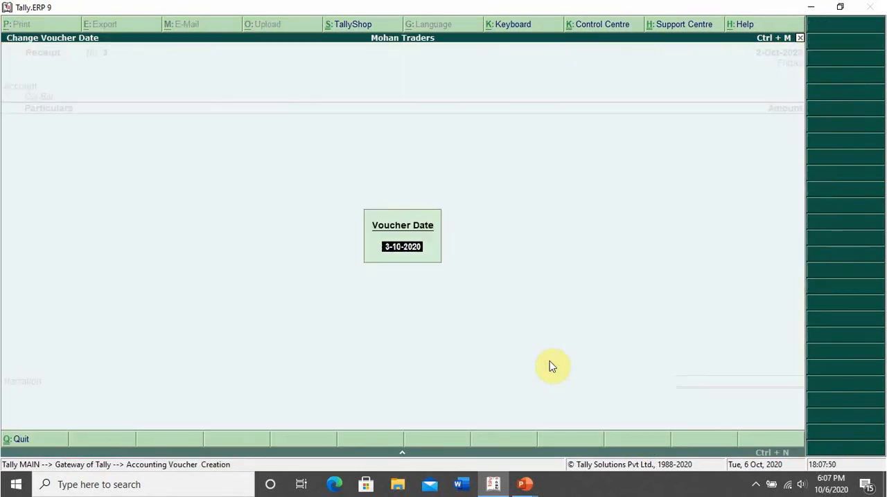
pyautogui.write('1-9')
pyautogui.press('Return')
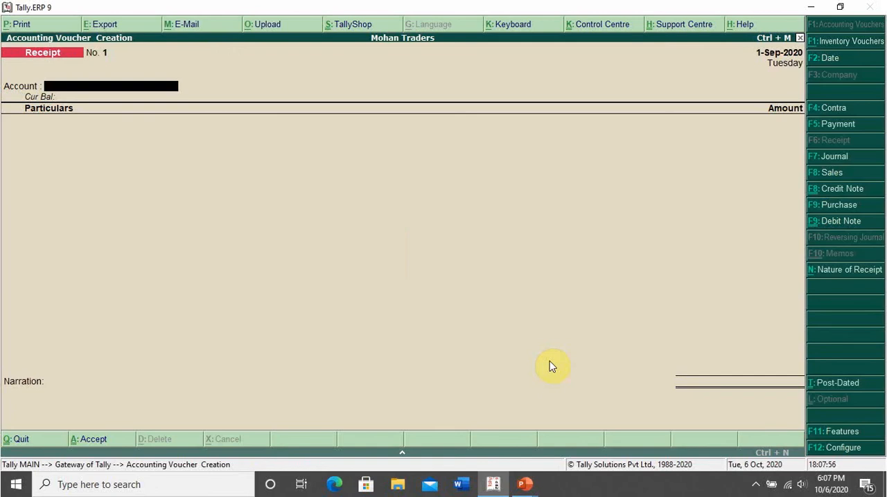
pyautogui.press('F8')
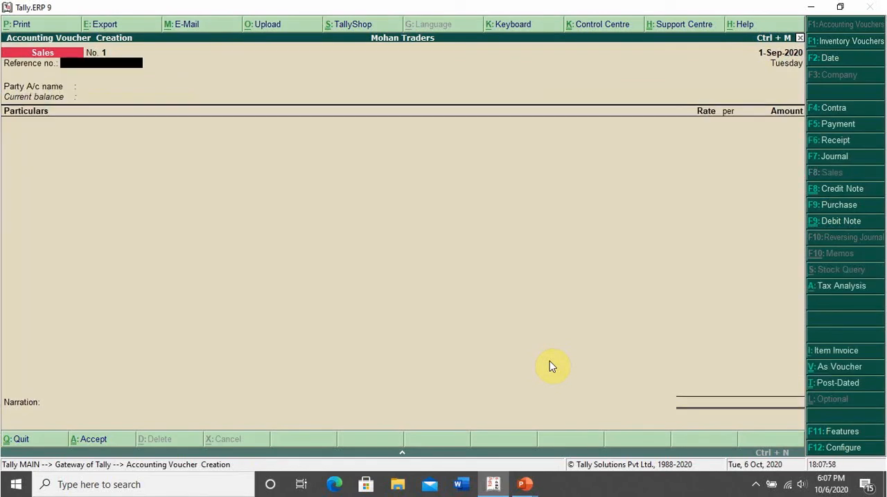
pyautogui.press('Return')
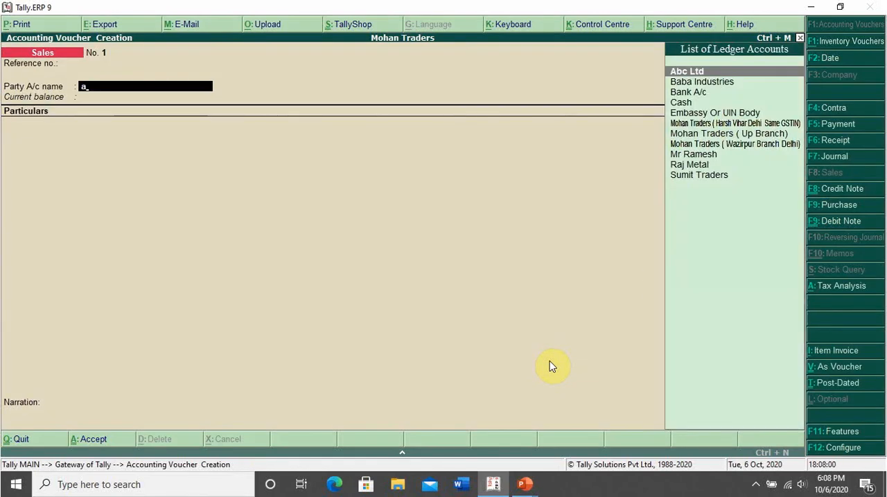
pyautogui.press('Return')
pyautogui.hotkey('ctrl', 'a')
pyautogui.write('Sal')
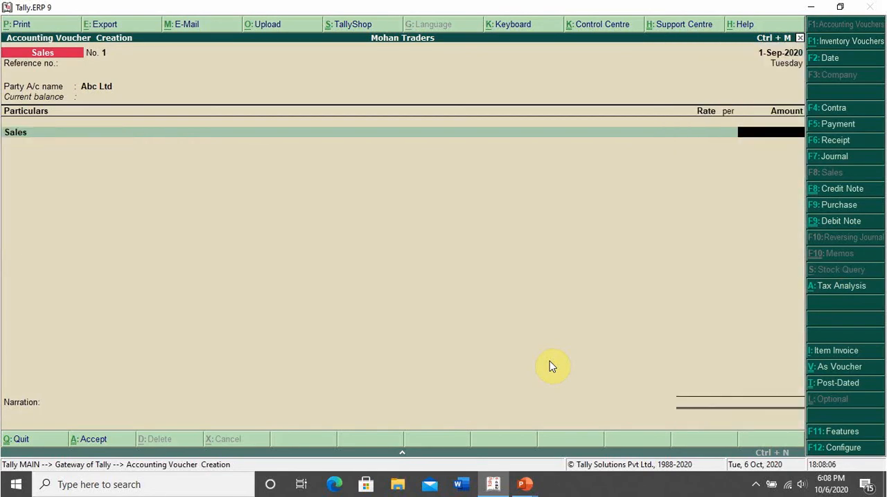
# Check the M/s ABC LTD. sale amount on the case study slide, return to Tally.ERP 9 and open its calculator.
pyautogui.hotkey('alt', 'Tab')
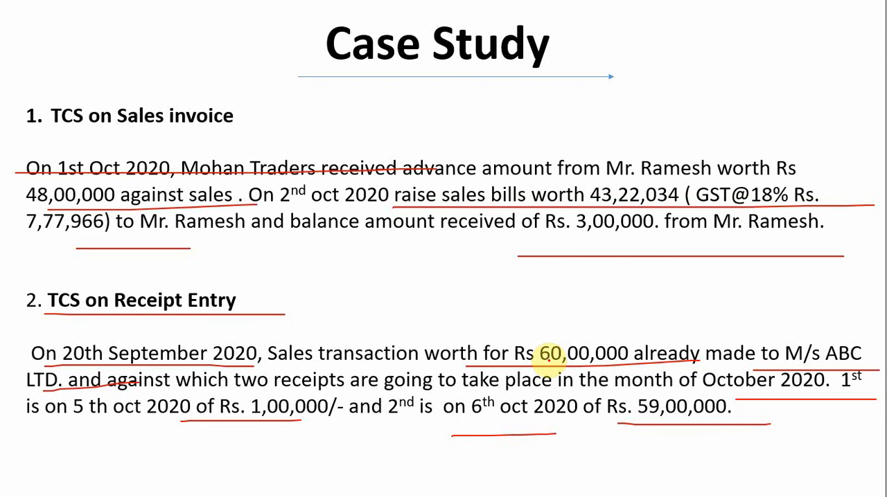
pyautogui.hotkey('alt', 'Tab')
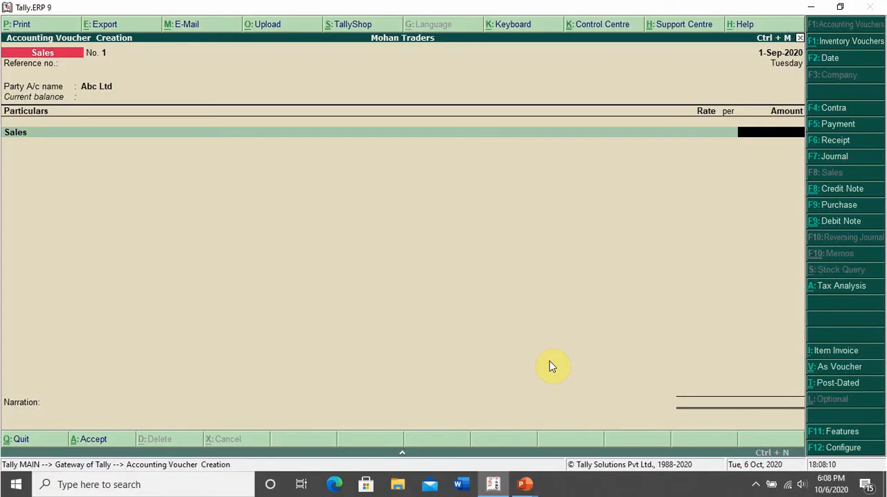
pyautogui.hotkey('ctrl', 'n')
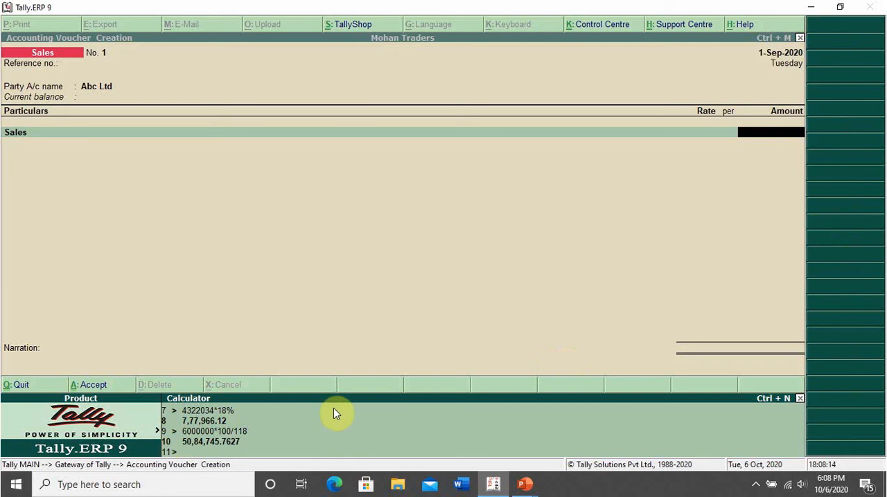
pyautogui.write('600000*100/118')
pyautogui.press('Return')
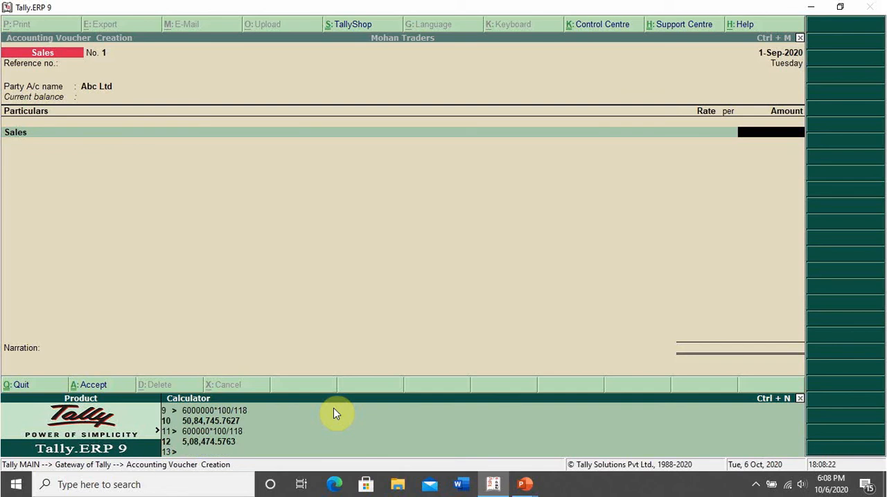
pyautogui.write('6000000*100/118')
# Calculate the taxable value of the GST-inclusive sale as 6000000*100/118.
pyautogui.press('Return')
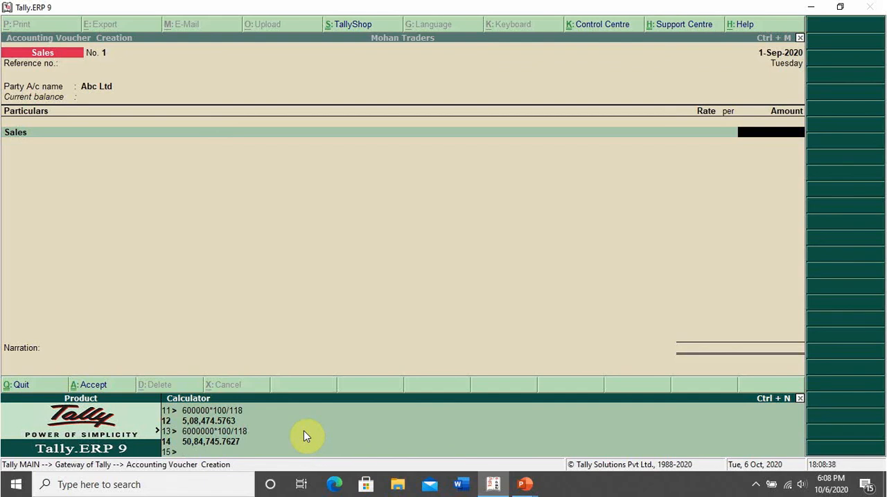
# Set the Sales amount to 50,84,746 in the voucher and classify the transaction as Sales Taxable.
pyautogui.hotkey('ctrl', 'm')
pyautogui.write('50')
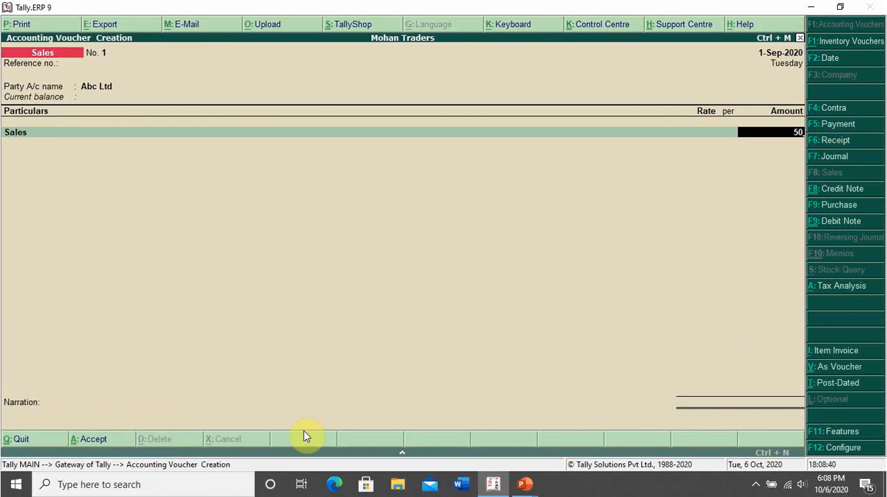
pyautogui.write(',84,746')
pyautogui.press('Return')
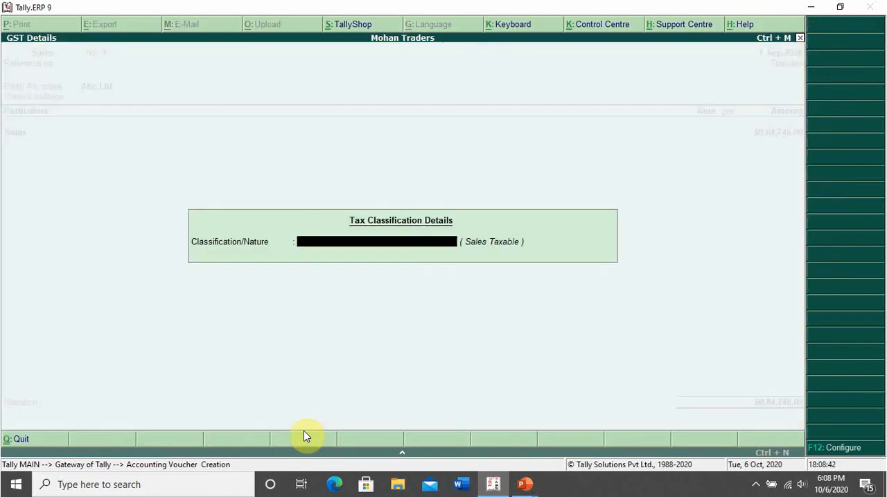
pyautogui.write('Sa')
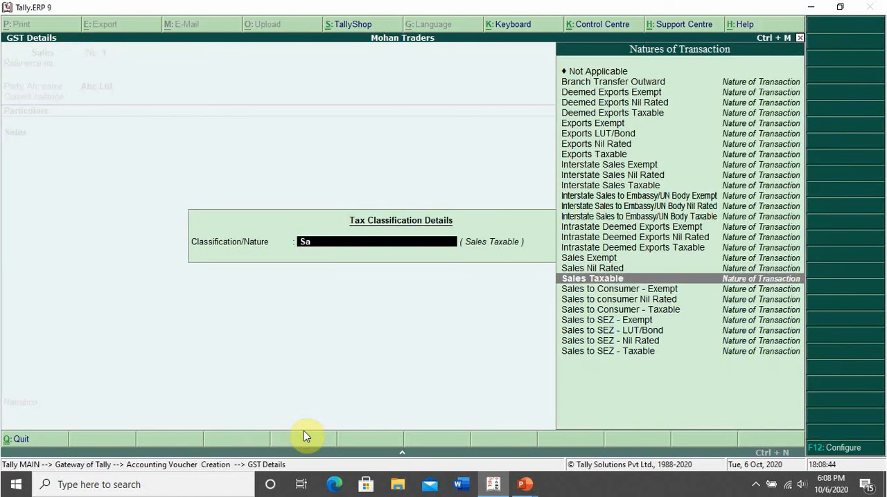
pyautogui.press('Return')
# Add the Output CGST and Output Sgst ledgers to the sales voucher with their calculated tax amounts.
pyautogui.write('Ou')
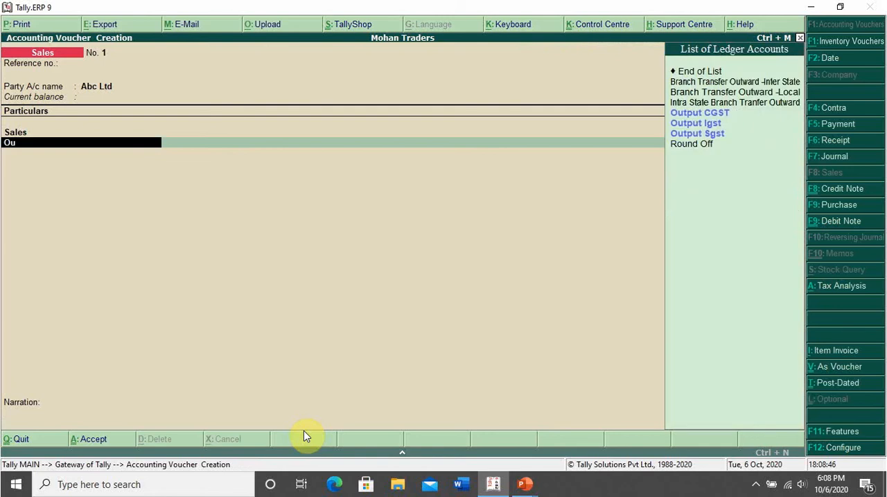
pyautogui.press('Return')
pyautogui.press('Return')
pyautogui.write('Ou')
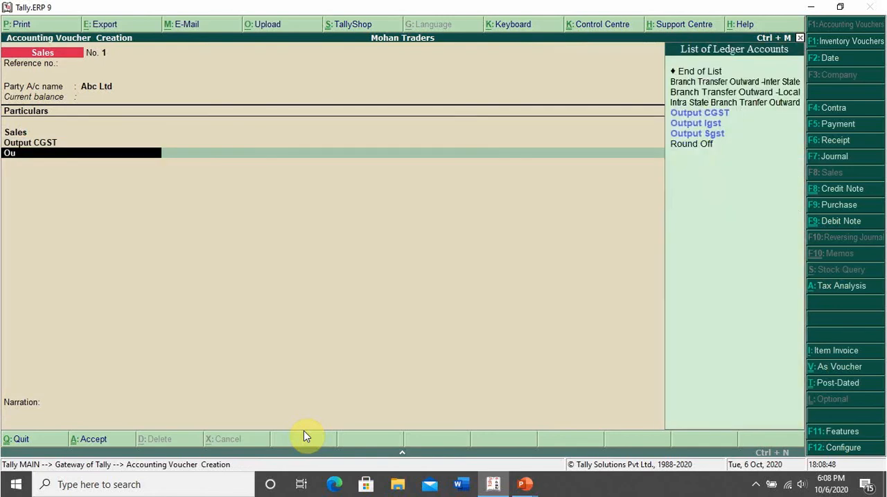
pyautogui.write('tput Sgs')
pyautogui.press('Return')
pyautogui.press('Return')
# Add a Round Off of (-)0.28 to the sales voucher, save it and leave voucher entry.
pyautogui.press('Return')
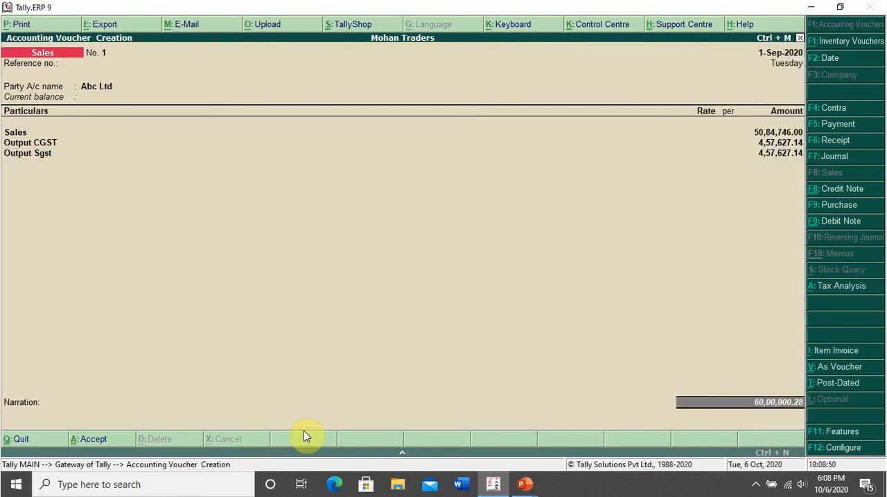
pyautogui.press('Return')
pyautogui.write('Rou')
pyautogui.press('Return')
pyautogui.press('Return')
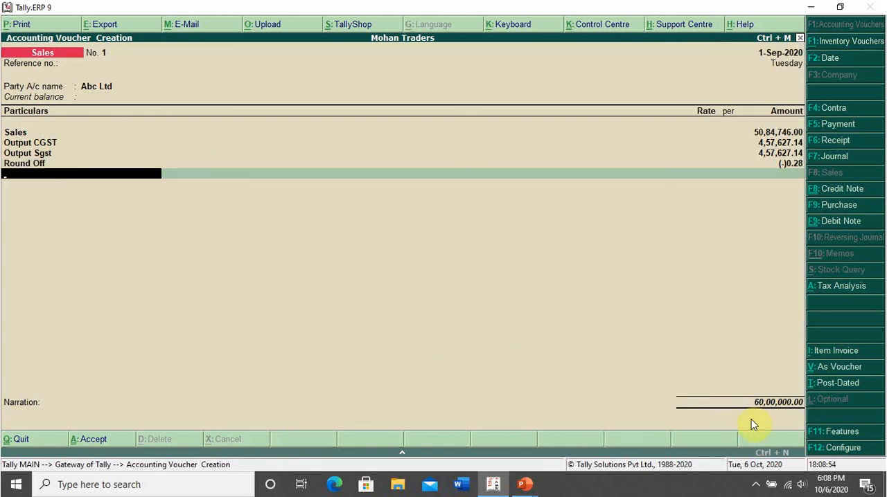
pyautogui.press('Return')
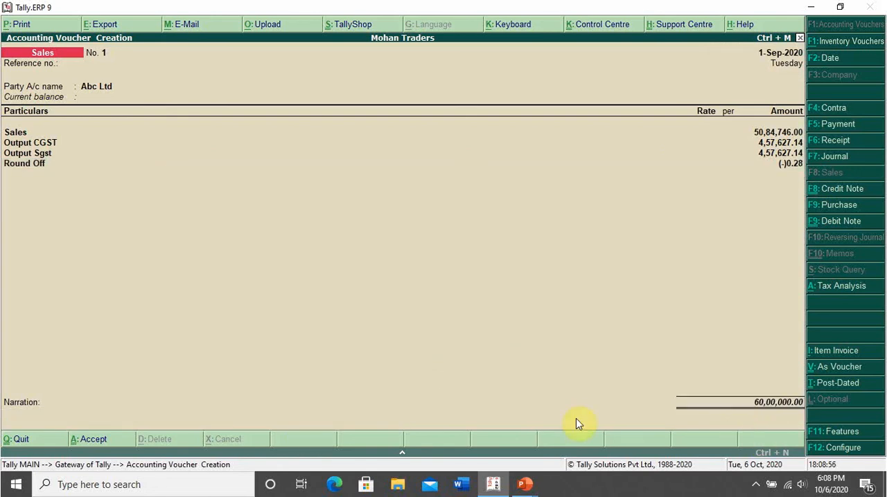
pyautogui.press('Return')
pyautogui.press('Return')
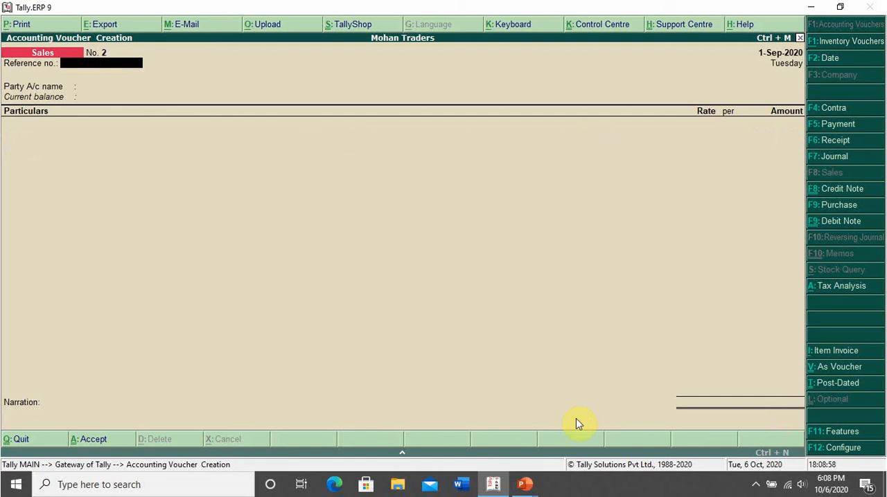
pyautogui.press('Escape')
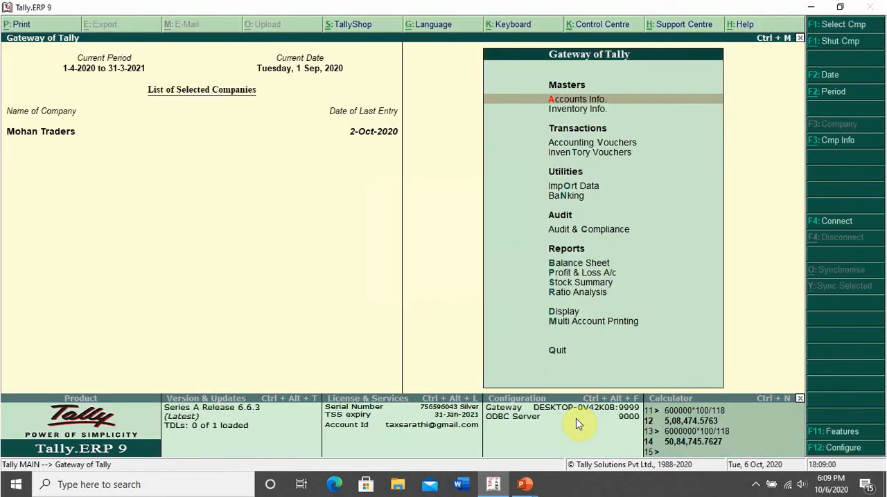
# Start a receipt voucher dated 5-Oct-2020.
pyautogui.press('v')
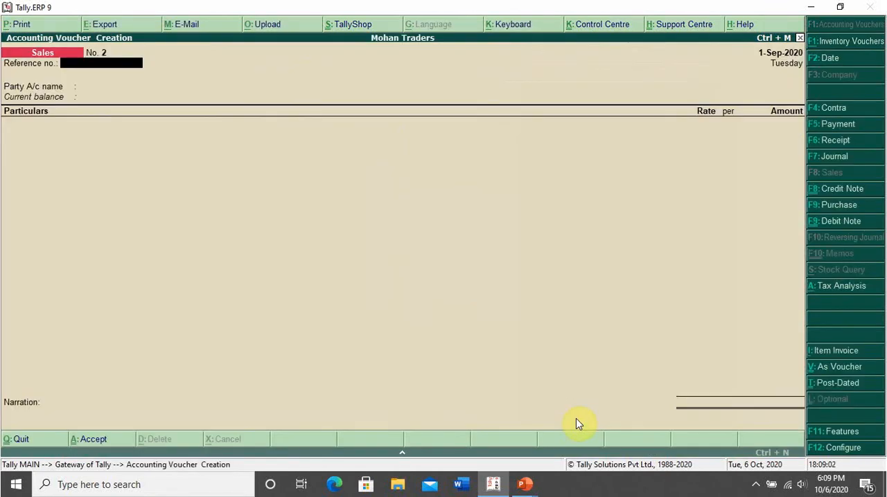
pyautogui.press('F2')
pyautogui.write('5-10')
pyautogui.press('Return')
pyautogui.press('F6')
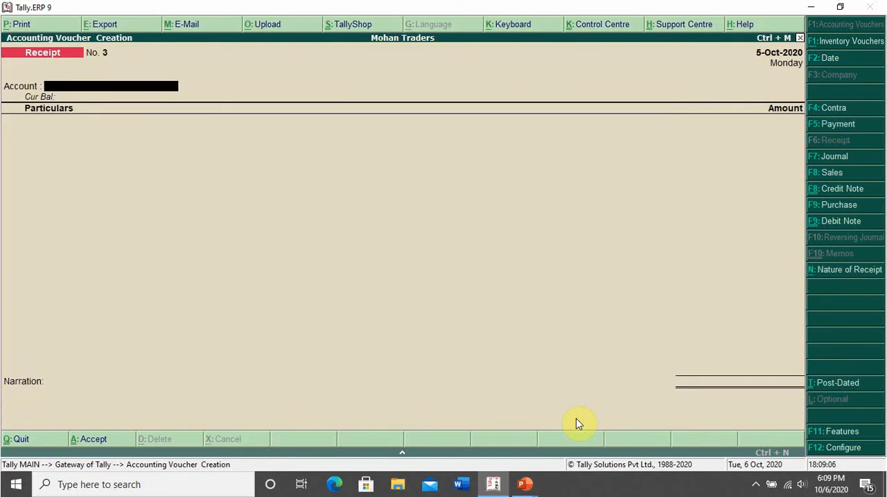
# Choose Bank A/c as the receiving account and Abc Ltd as the paying party in the receipt voucher.
pyautogui.write('a')
pyautogui.press('Down')
pyautogui.press('Up')
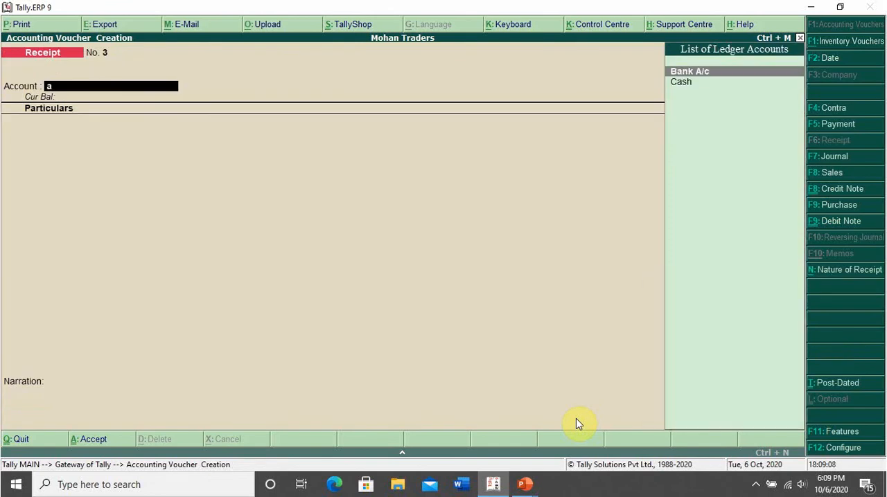
pyautogui.press('Return')
pyautogui.write('a')
pyautogui.press('Return')
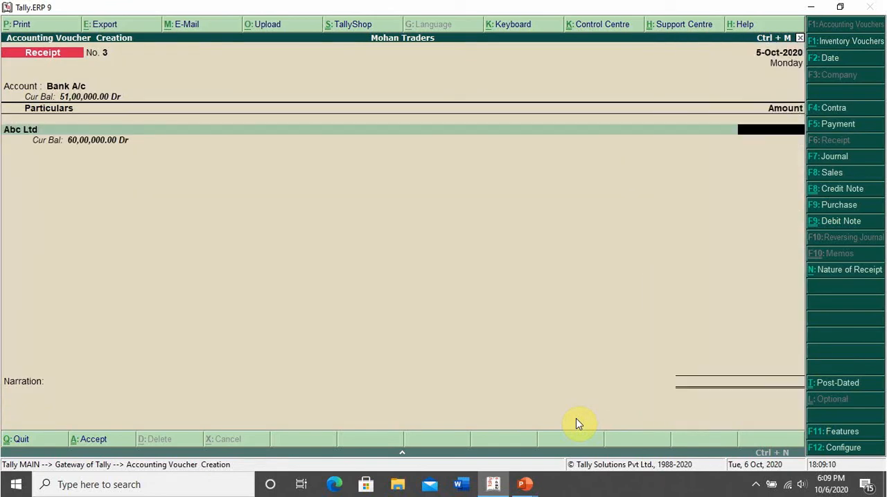
# Enter 1,00,000 as the receipt amount, keep the Cheque/DD bank allocation, save the voucher and leave voucher entry.
pyautogui.write('10000')
pyautogui.press('Return')
pyautogui.press('Return')
pyautogui.press('Return')
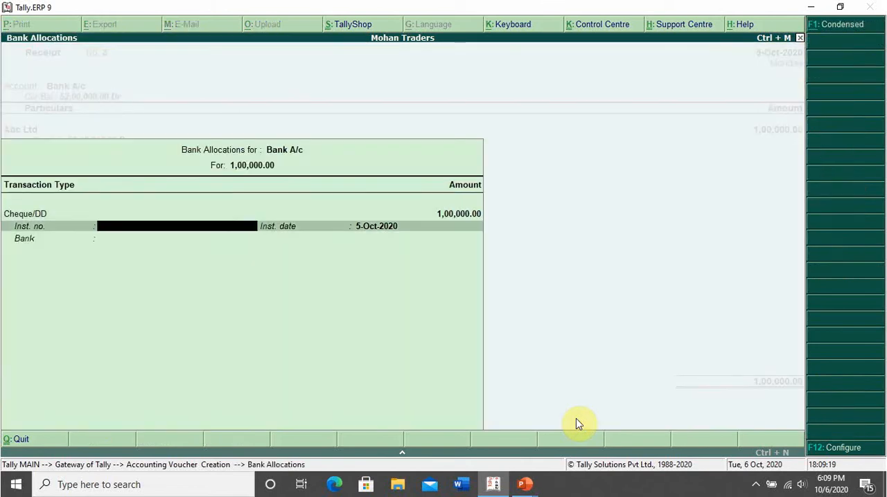
pyautogui.press('Return')
pyautogui.press('Return')
pyautogui.press('Return')
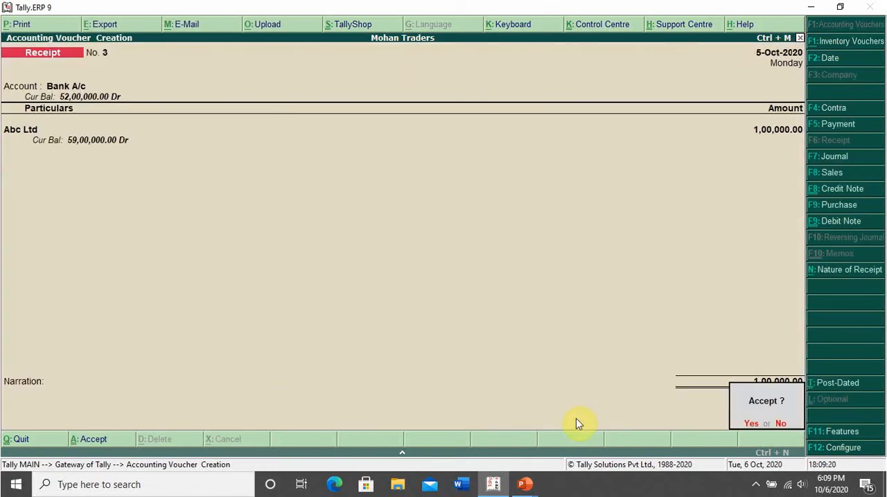
pyautogui.press('y')
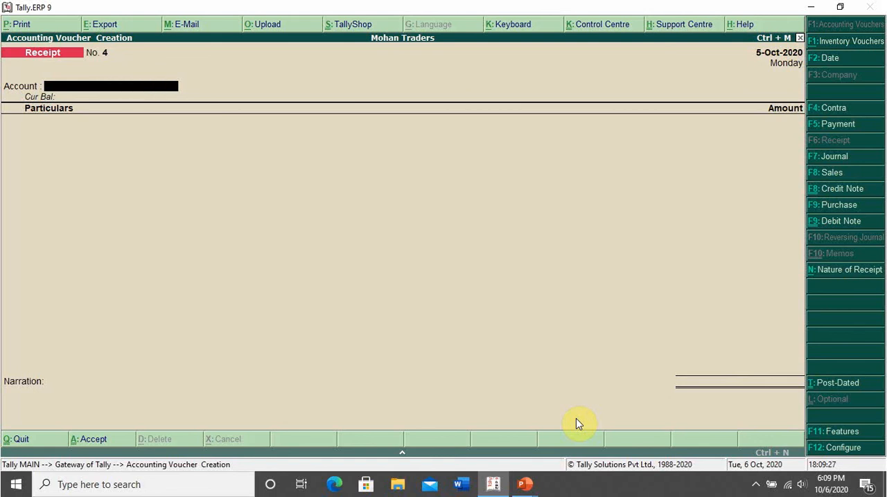
pyautogui.press('Escape')
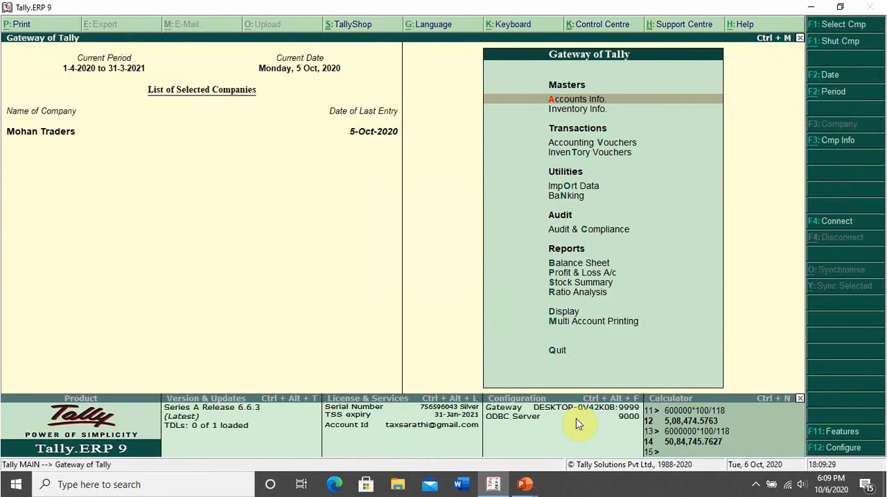
# Switch to the case study slide, underline the 3,00,000 and 48,00,000 receipts under TCS on Sales invoice, and return to Tally.ERP 9.
pyautogui.hotkey('alt', 'Tab')
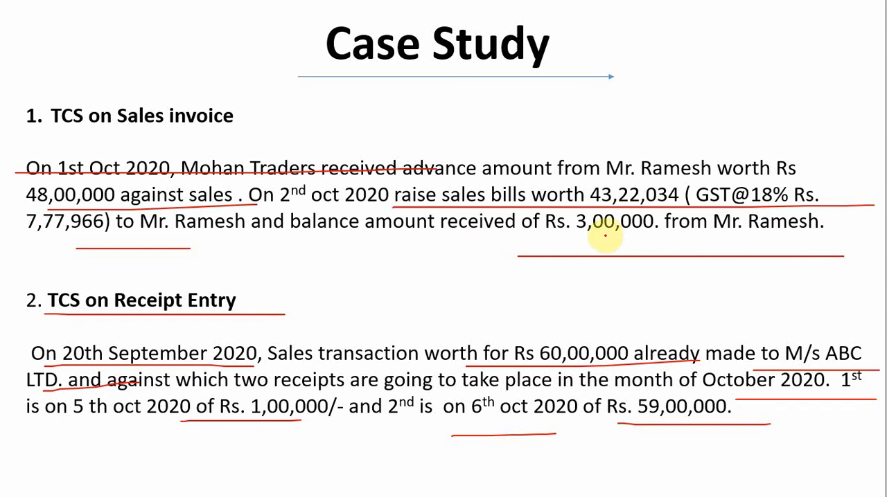
pyautogui.moveTo(579, 234); pyautogui.dragTo(736, 233)
pyautogui.moveTo(43, 206); pyautogui.dragTo(135, 207)
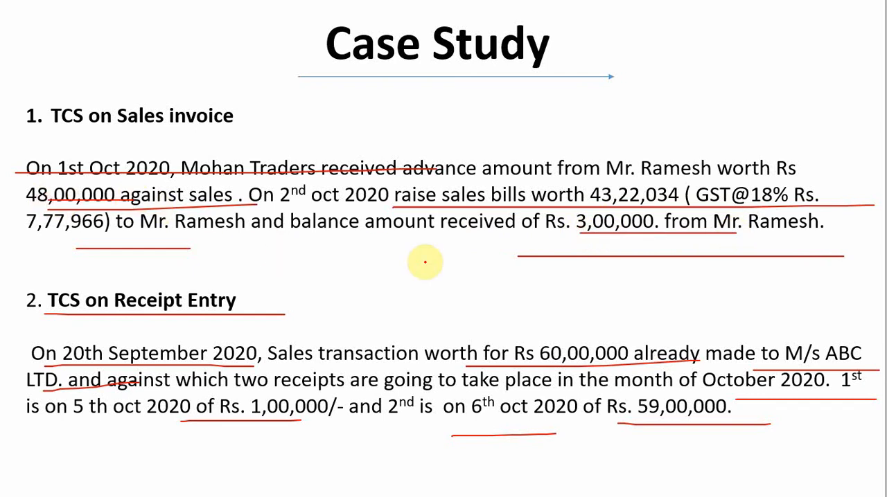
pyautogui.hotkey('alt', 'Tab')
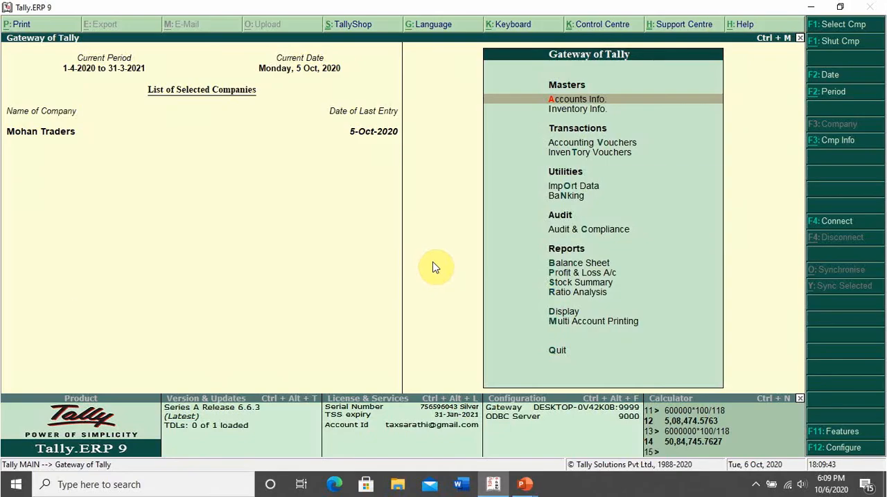
# Switch to the case study slide again and circle the 1,00,000 and 59,00,000 receipts under TCS on Receipt Entry.
pyautogui.hotkey('alt', 'Tab')
pyautogui.moveTo(277, 393); pyautogui.dragTo(220, 414)
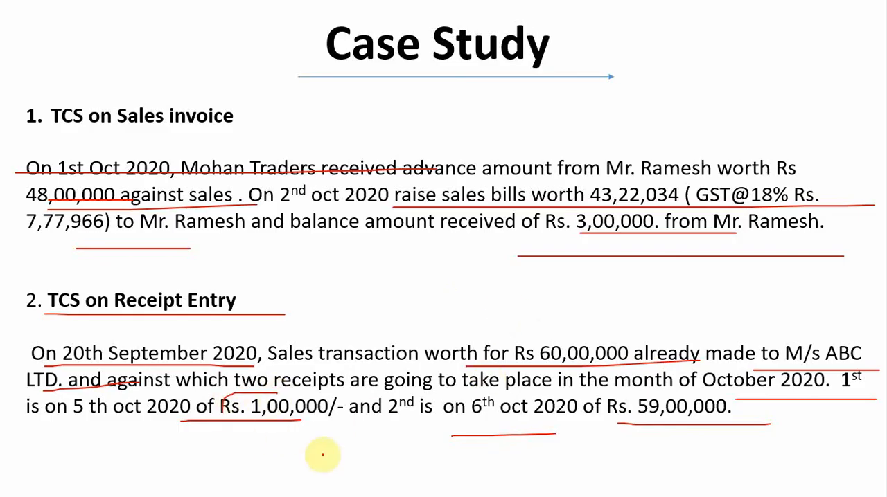
pyautogui.moveTo(323, 455); pyautogui.dragTo(336, 409)
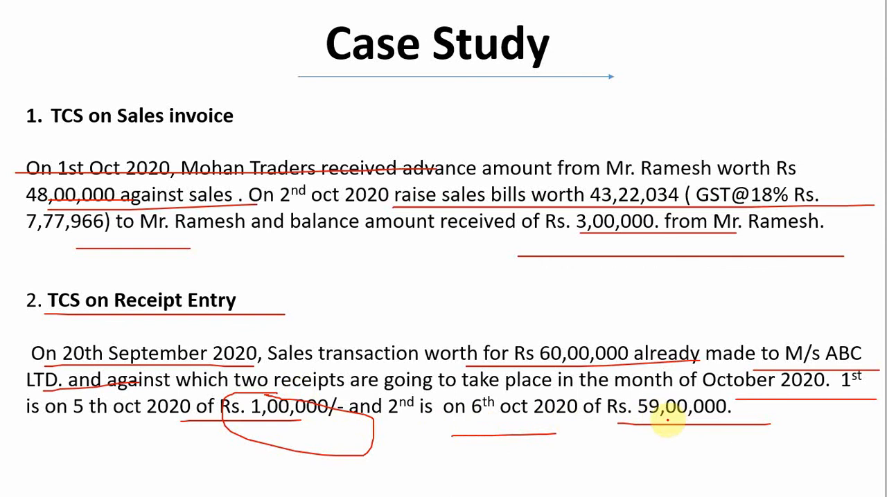
pyautogui.moveTo(634, 397)
pyautogui.mouseDown()
pyautogui.moveTo(584, 432)
pyautogui.moveTo(733, 395)
pyautogui.mouseUp()
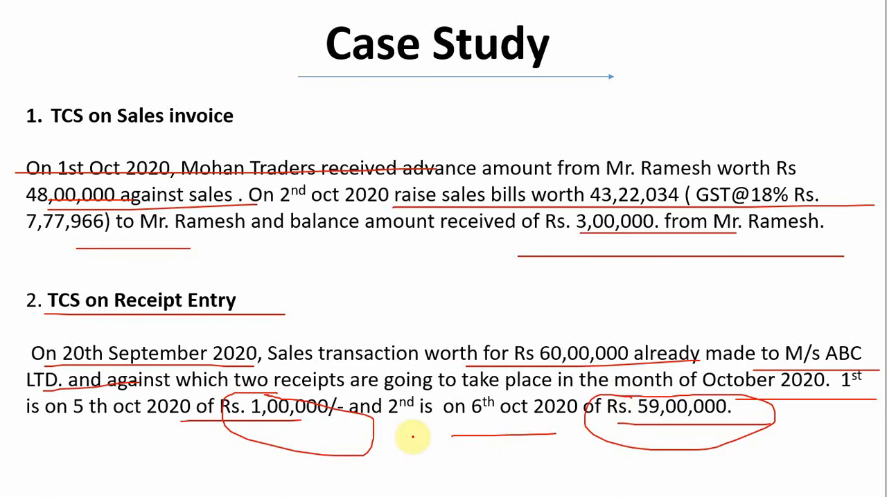
# Switch from the case study slide back to Tally.ERP 9.
pyautogui.hotkey('alt', 'Tab')
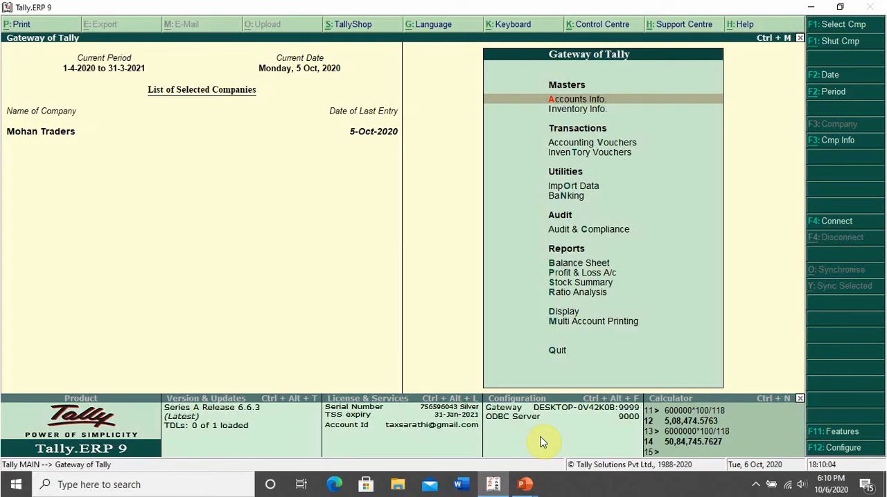
pyautogui.press('d')
pyautogui.press('a')
pyautogui.press('l')
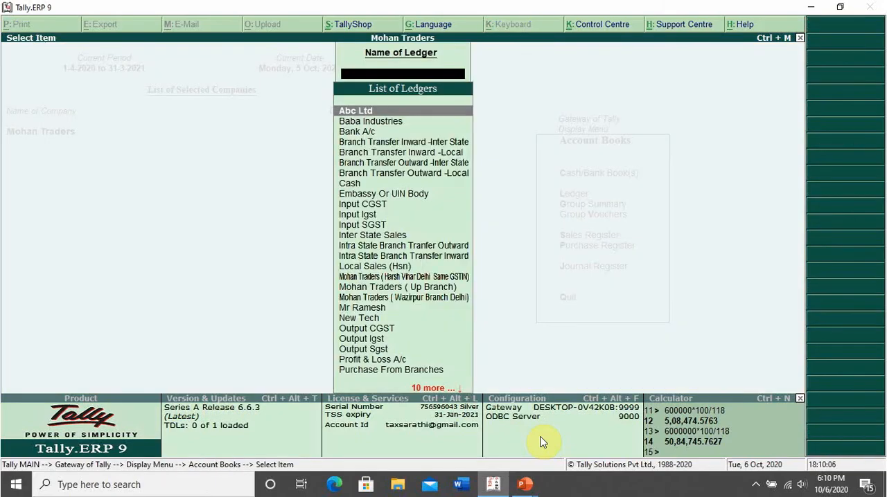
pyautogui.press('Escape')
pyautogui.press('Escape')
pyautogui.press('Escape')
# Start a receipt voucher dated 6-10-2020 with Bank A/c as the receiving account and Abc Ltd as the paying party.
pyautogui.press('v')
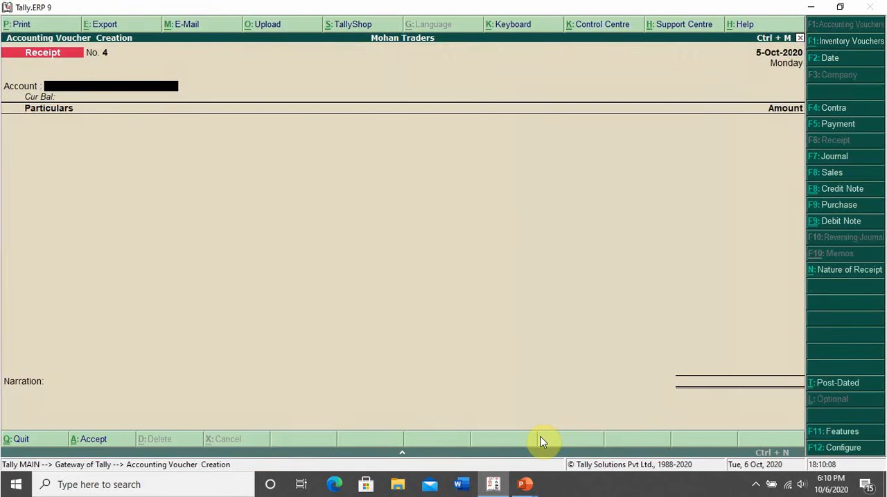
pyautogui.press('F2')
pyautogui.write('6-10')
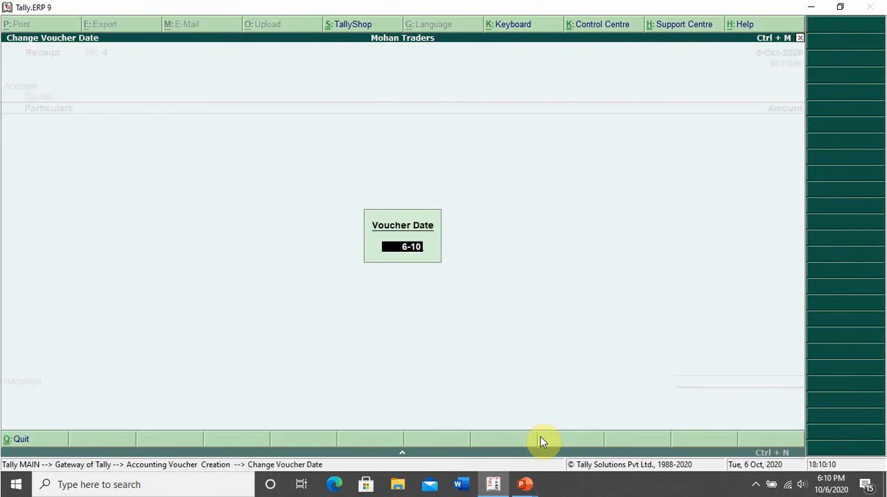
pyautogui.press('Return')
pyautogui.write('B')
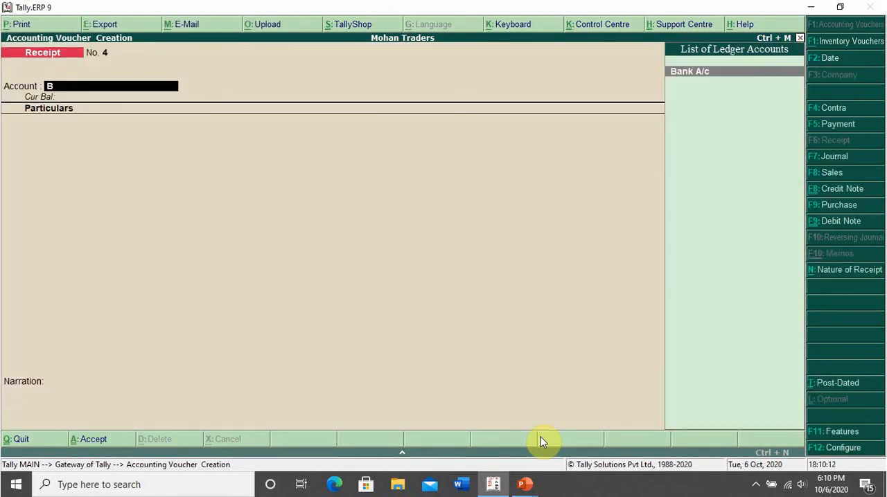
pyautogui.press('Return')
pyautogui.write('A')
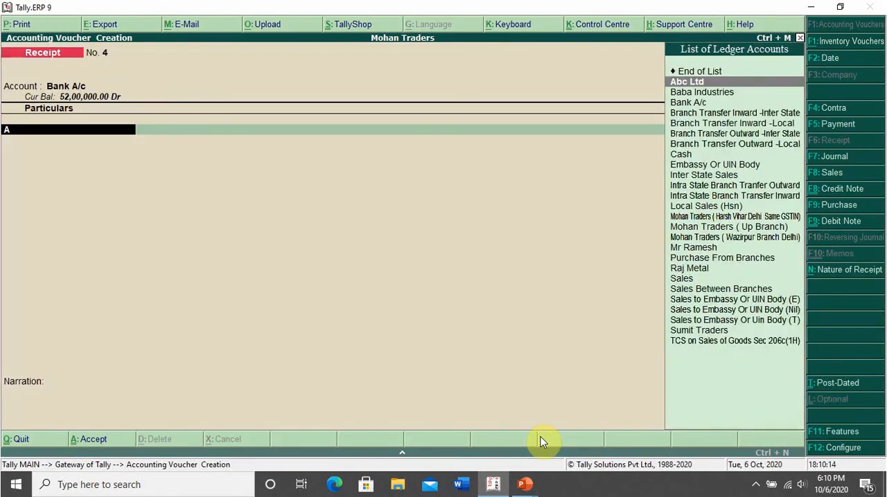
pyautogui.press('Return')
# Enter 59,00,000 as the receipt amount, keep the Cheque/DD bank allocation, save the voucher and return to the Gateway of Tally.
pyautogui.write('59,00,')
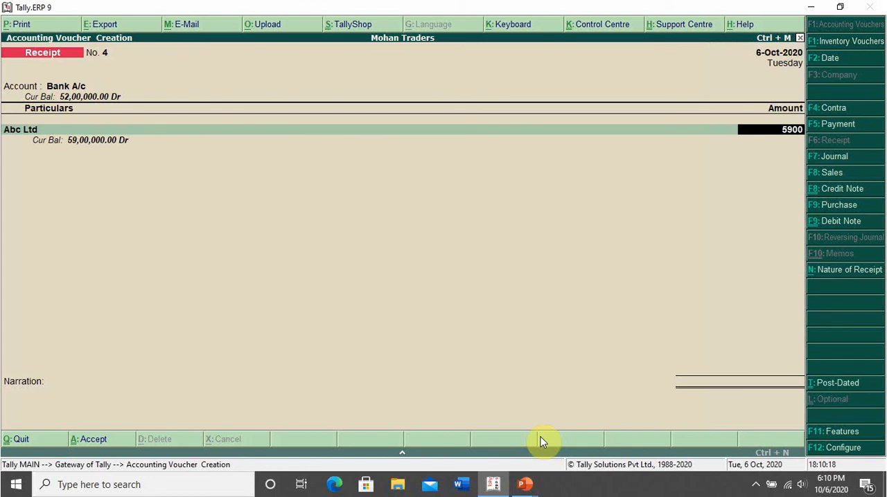
pyautogui.write('0000')
pyautogui.press('Return')
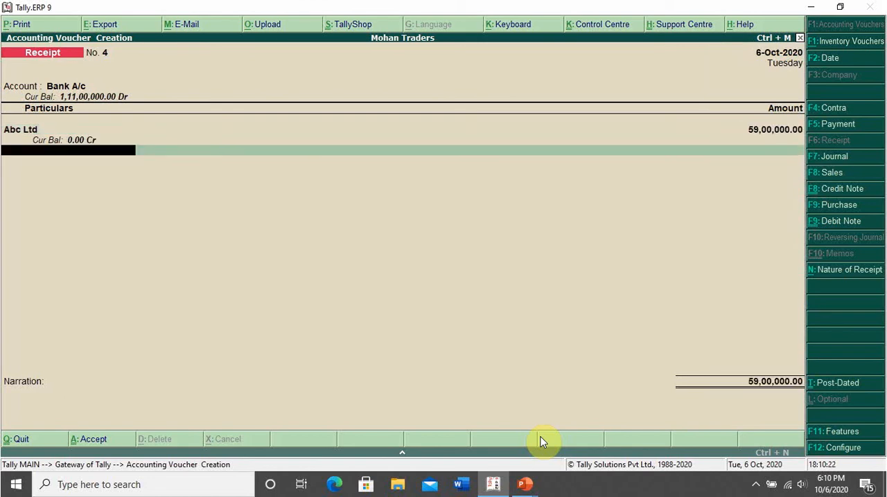
pyautogui.press('Return')
pyautogui.press('Return')
pyautogui.press('Return')
pyautogui.press('Return')
pyautogui.press('Return')
pyautogui.press('Return')
pyautogui.press('Return')
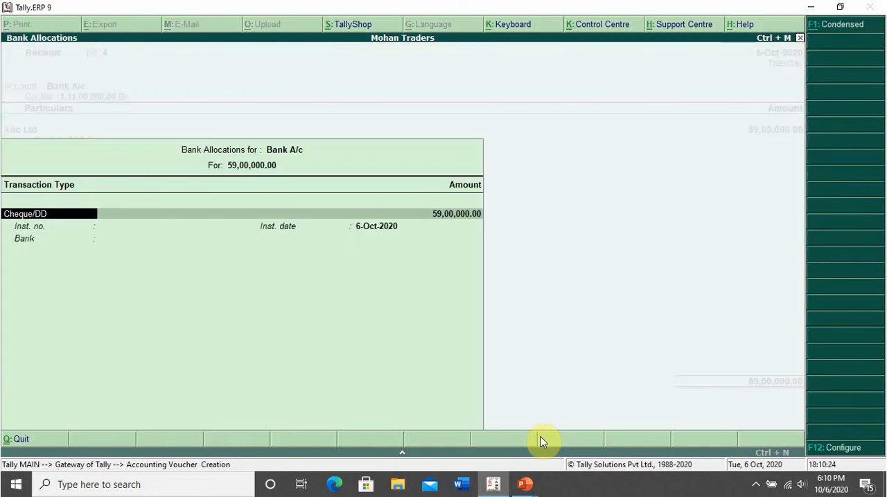
pyautogui.press('Return')
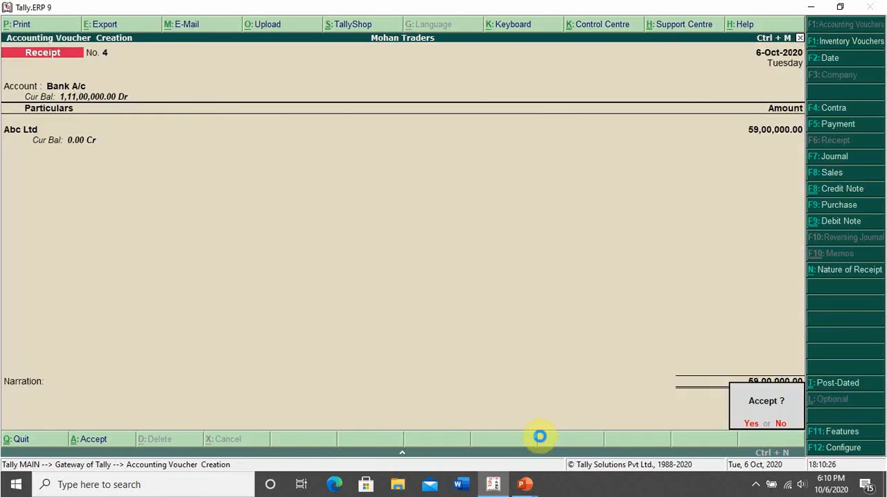
pyautogui.press('Return')
pyautogui.press('Escape')
pyautogui.press('Return')
pyautogui.press('Escape')
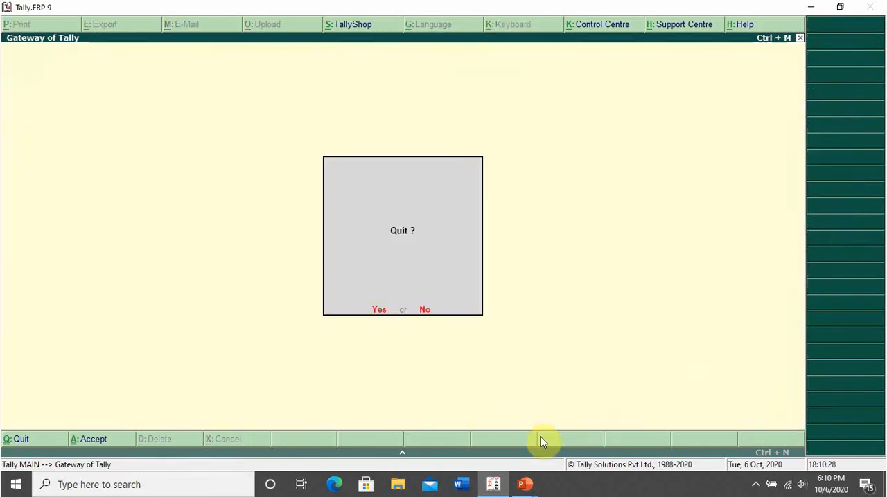
pyautogui.press('Escape')
pyautogui.write('dalab')
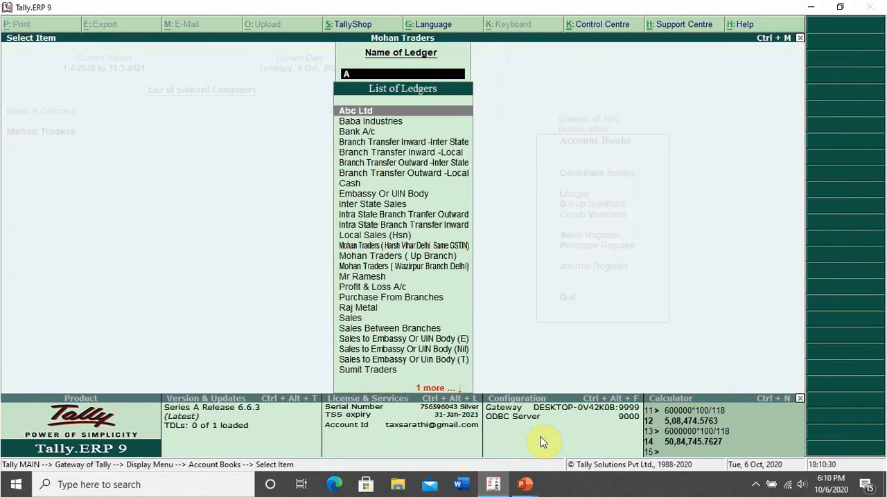
# Open the Abc Ltd ledger with its period starting 1-4-2020 and review the sales and receipt entries.
pyautogui.press('Return')
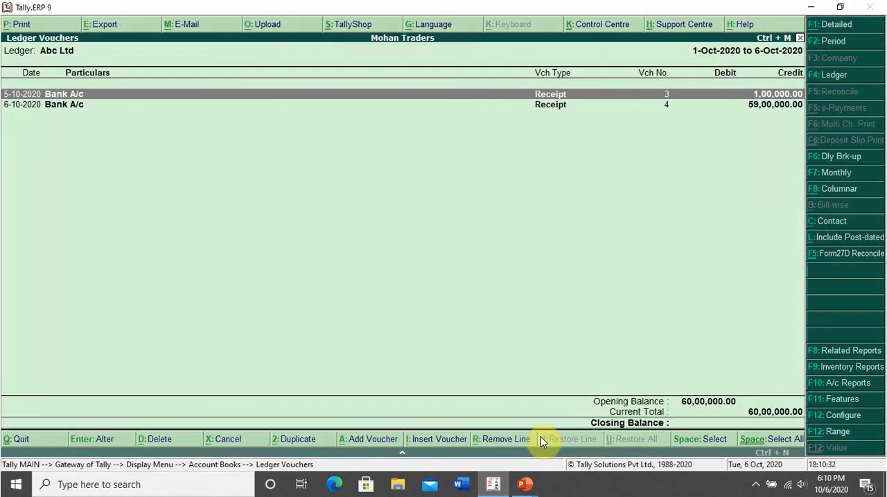
pyautogui.press('F2')
pyautogui.write('1-4')
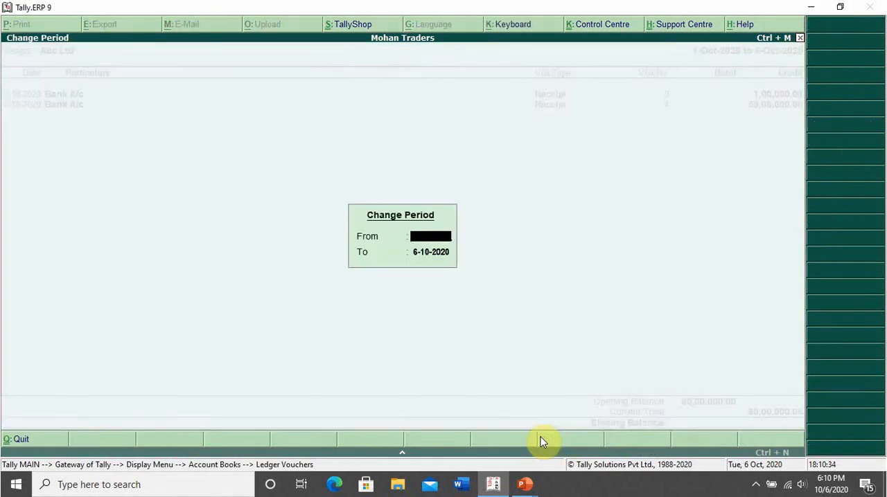
pyautogui.press('Return')
pyautogui.press('Return')
pyautogui.press('Up')
pyautogui.press('Down')
pyautogui.press('Down')
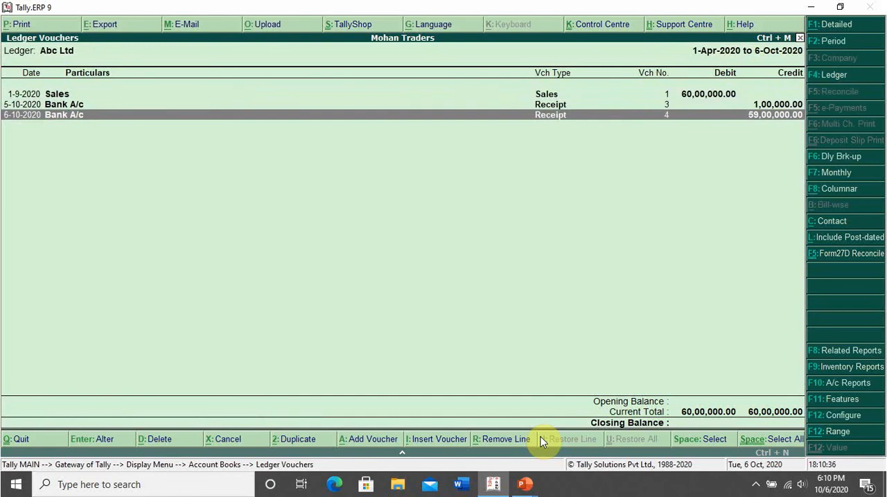
pyautogui.press('Up')
pyautogui.press('Down')
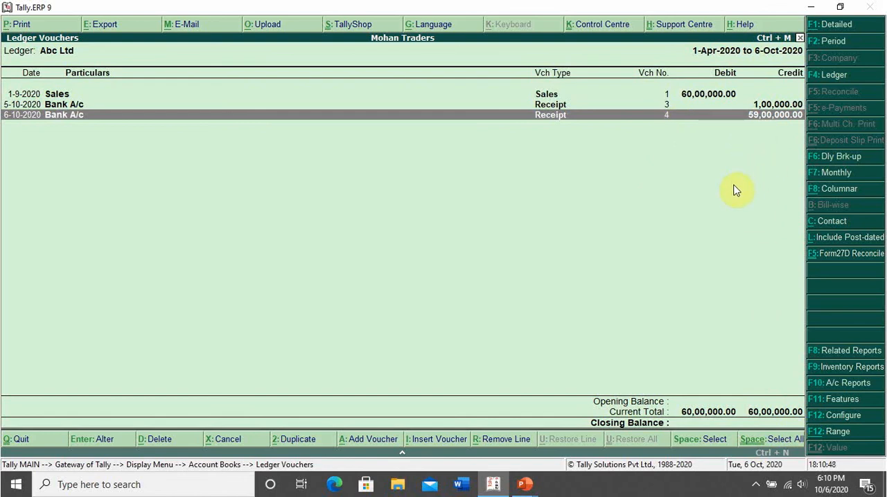
# Calculate 6000000*0.075% in the built-in calculator and close the Abc Ltd ledger.
pyautogui.hotkey('ctrl', 'n')
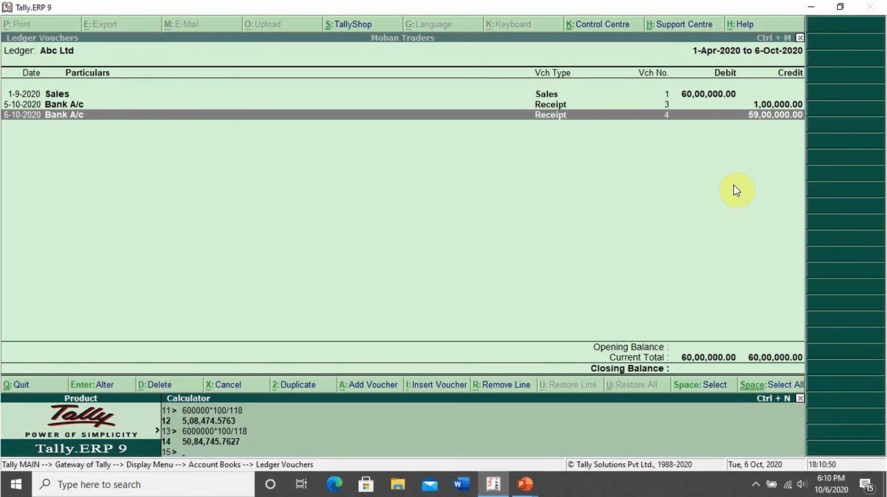
pyautogui.write('6000000*0.075%')
pyautogui.press('Return')
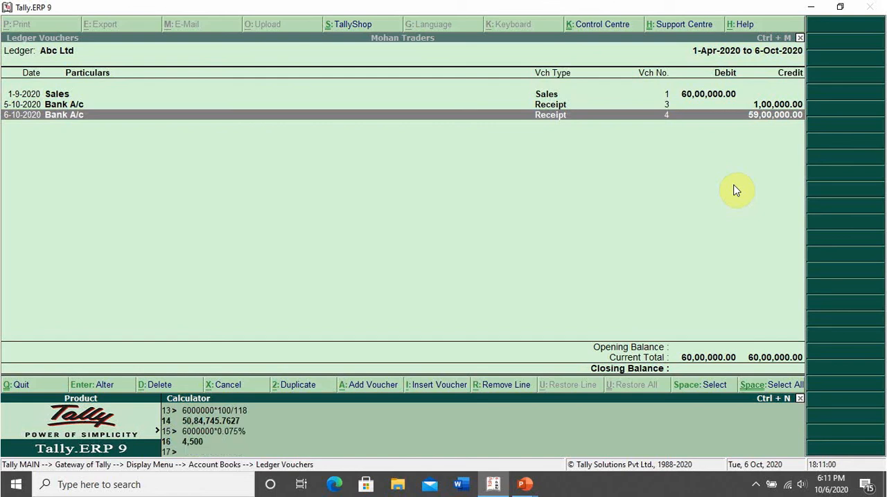
pyautogui.hotkey('ctrl', 'm')
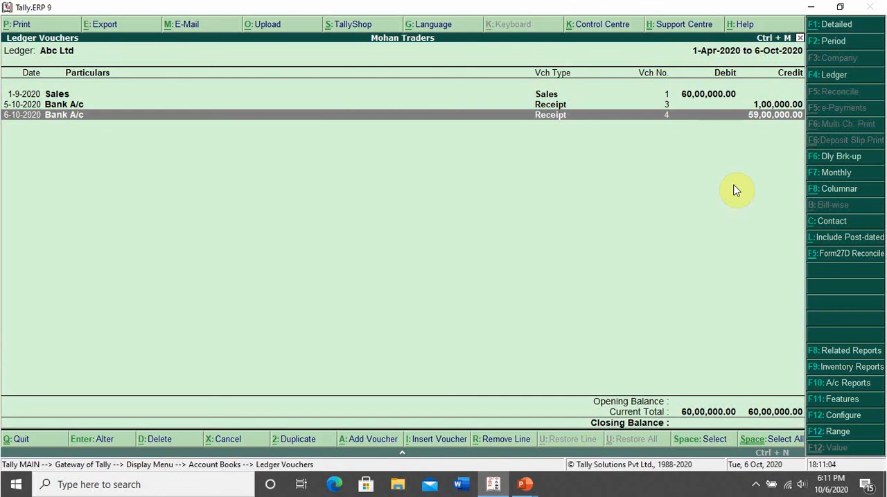
pyautogui.press('Escape')
pyautogui.press('Escape')
pyautogui.press('Escape')
pyautogui.press('Escape')
pyautogui.press('Escape')
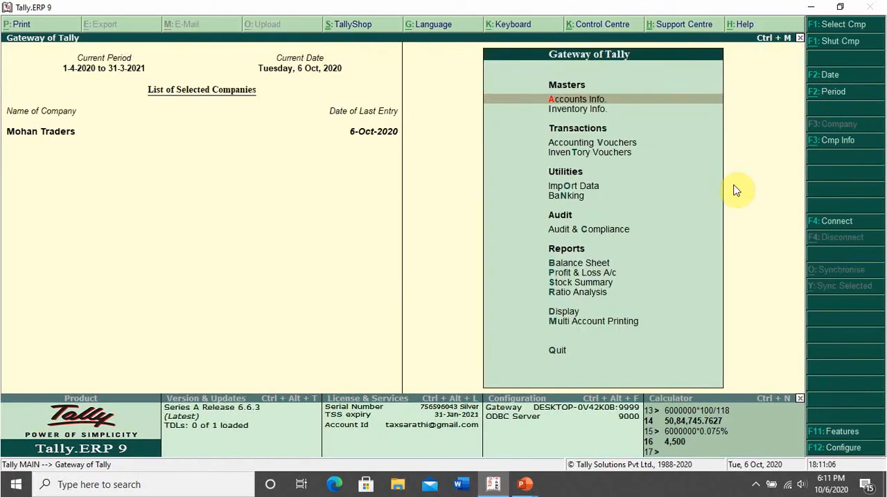
pyautogui.press('d')
pyautogui.press('o')
pyautogui.press('g')
pyautogui.press('Down')
pyautogui.press('Down')
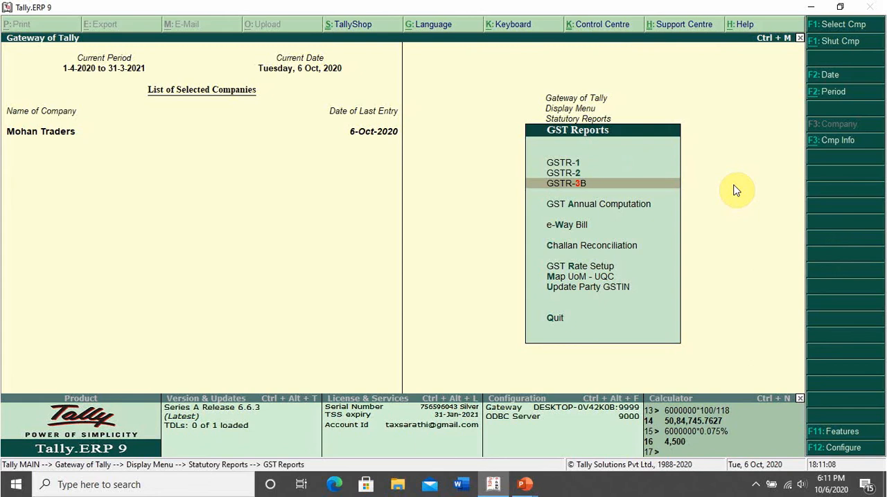
pyautogui.press('Escape')
pyautogui.press('Escape')
pyautogui.press('Escape')
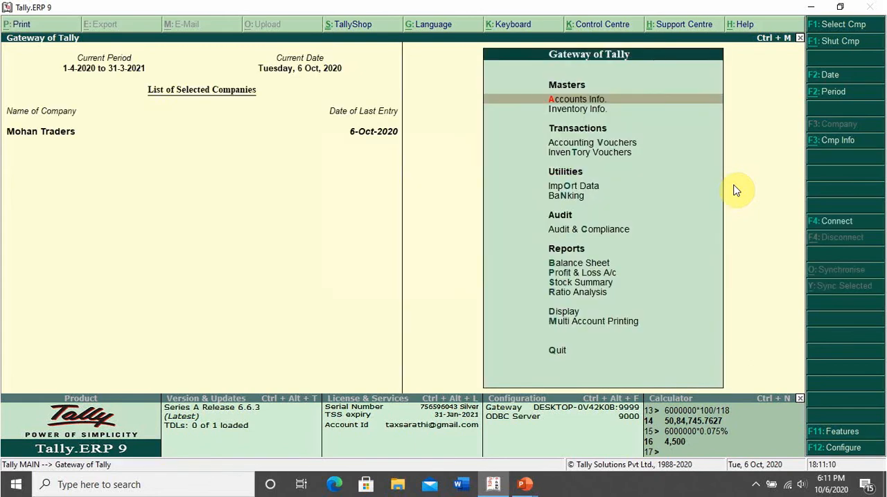
# Open the Form 27 EQ report from the TCS statutory reports and examine its voucher statistics and collection details.
pyautogui.press('d')
pyautogui.press('o')
pyautogui.press('Down')
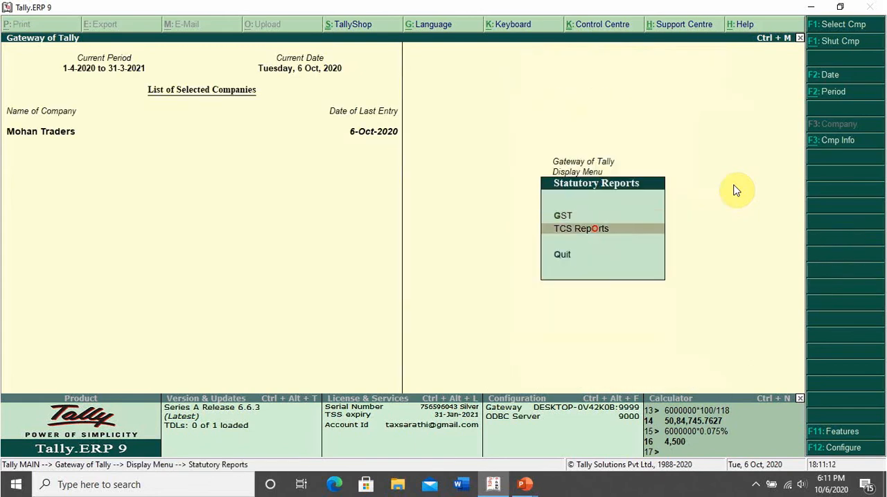
pyautogui.press('Return')
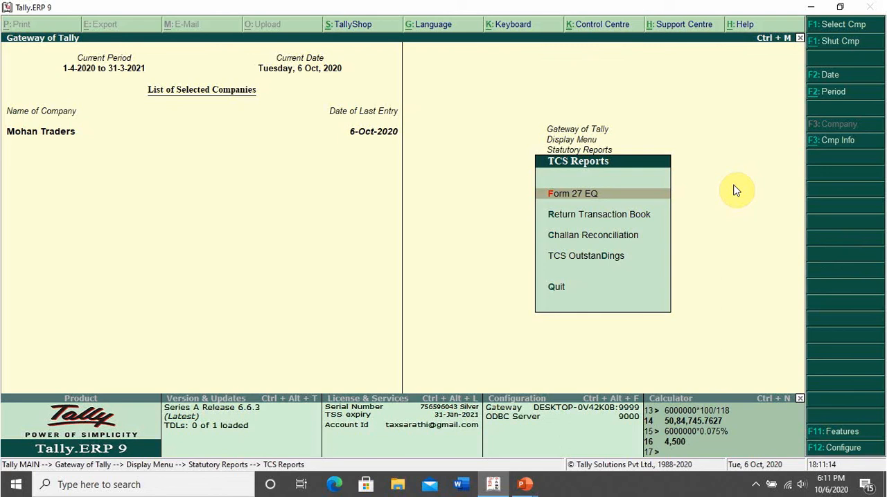
pyautogui.press('Return')
pyautogui.press('Down')
pyautogui.press('Down')
pyautogui.press('Down')
pyautogui.press('Down')
pyautogui.press('Down')
pyautogui.press('Down')
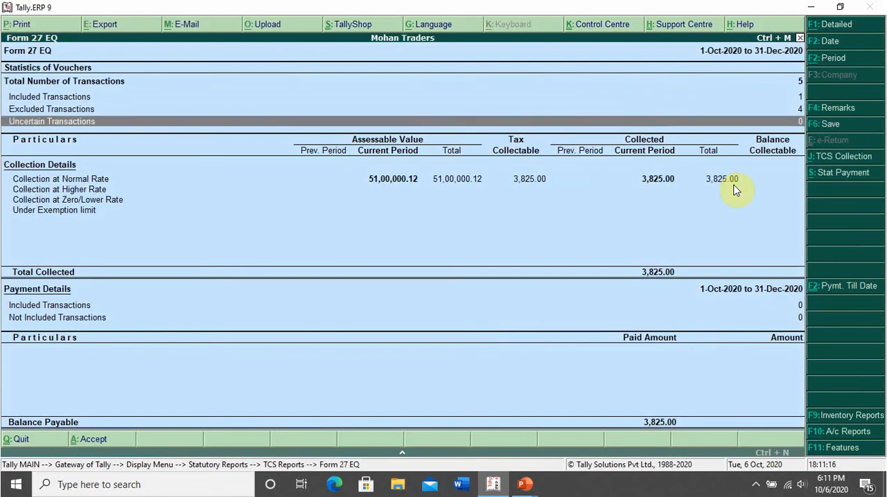
pyautogui.press('Up')
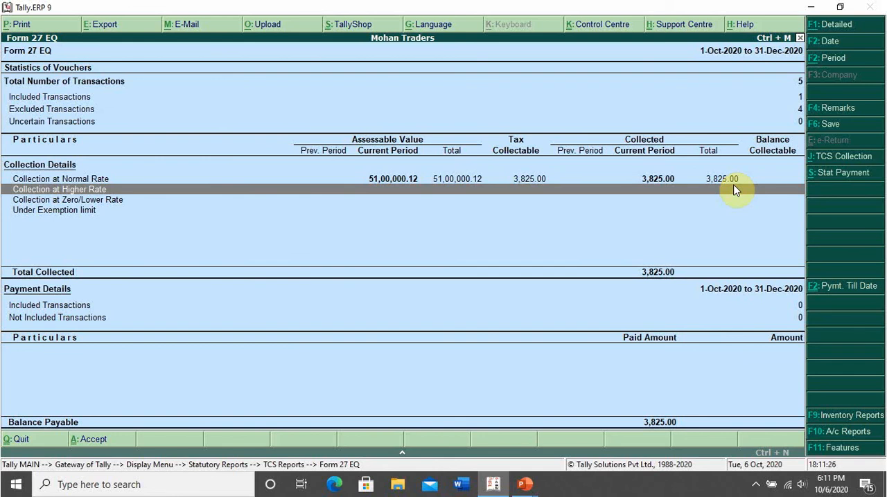
# Open the excluded transactions of Form 27 EQ and examine the individual receipt vouchers of both parties.
pyautogui.press('Up')
pyautogui.press('Up')
pyautogui.press('Up')
pyautogui.press('Down')
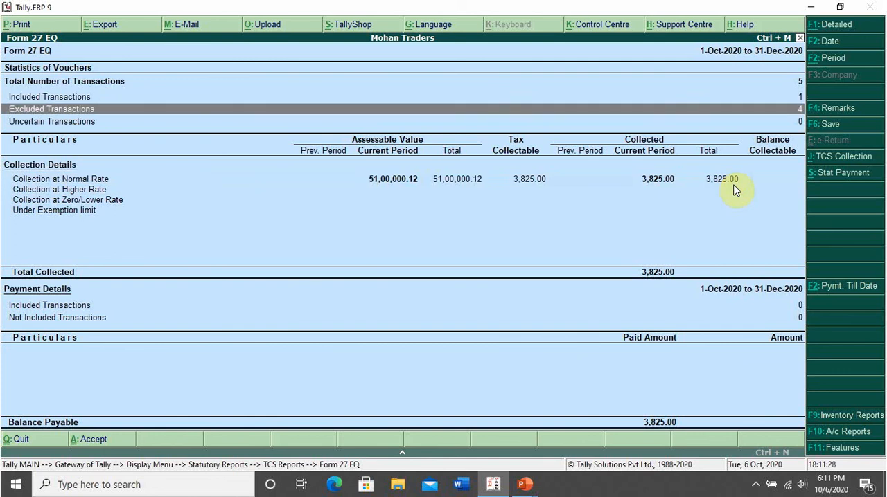
pyautogui.press('Return')
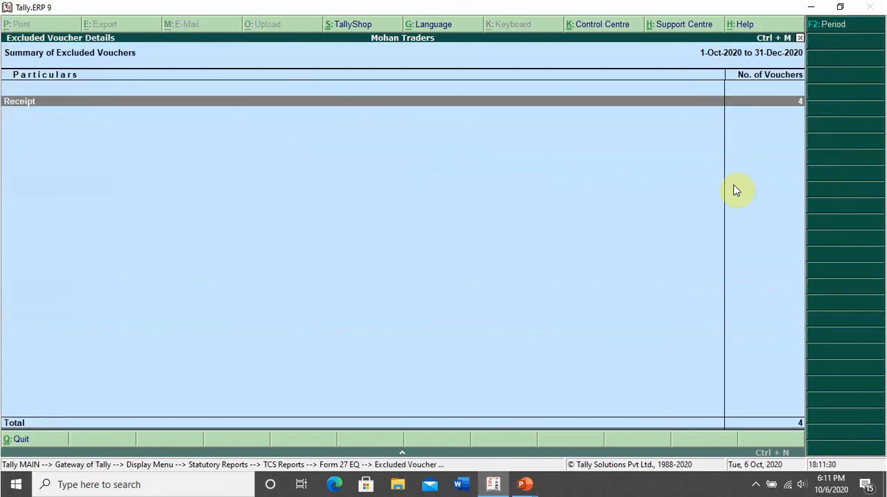
pyautogui.press('Return')
pyautogui.press('Down')
pyautogui.press('Up')
pyautogui.press('Up')
pyautogui.press('Up')
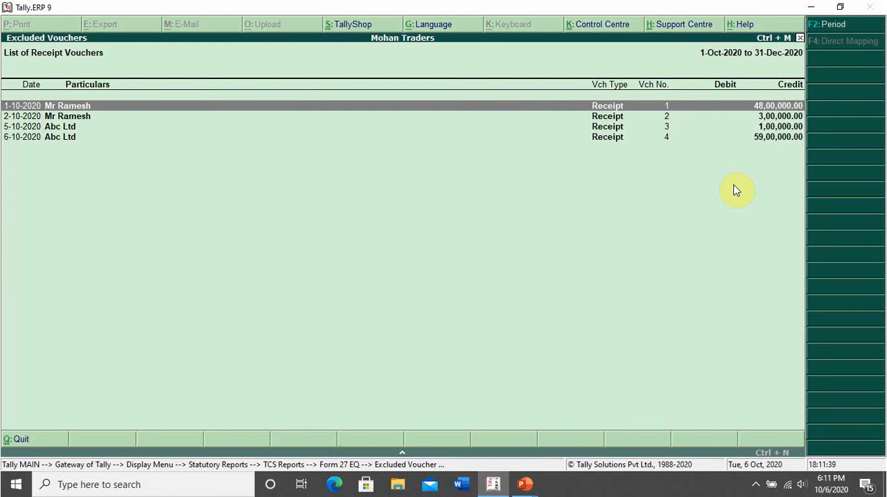
pyautogui.press('Down')
pyautogui.press('Down')
pyautogui.press('Down')
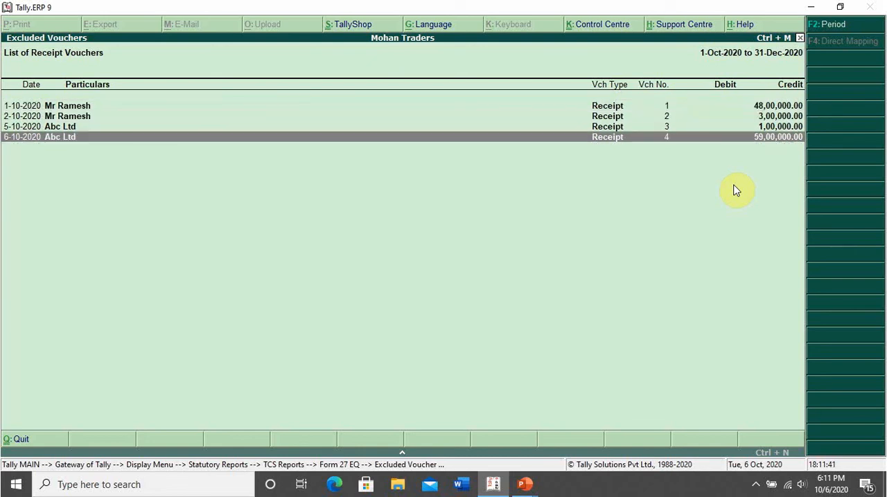
pyautogui.press('Up')
pyautogui.press('Up')
pyautogui.press('Up')
pyautogui.press('Down')
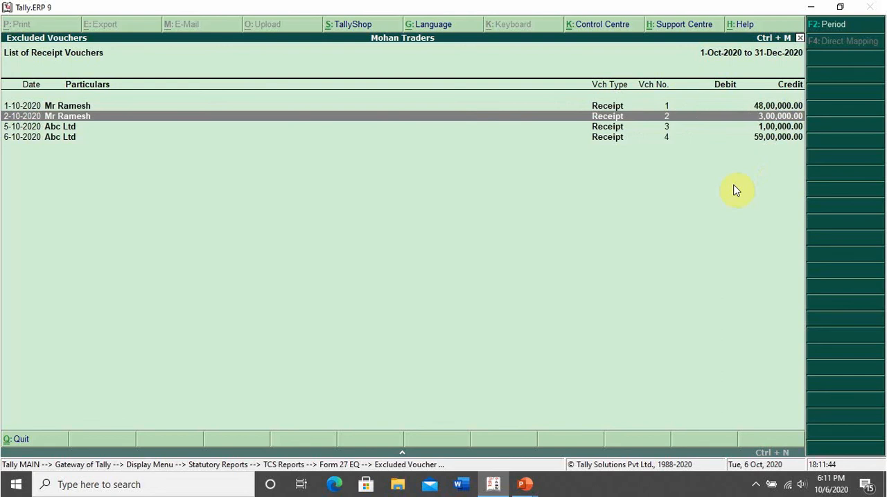
pyautogui.press('Up')
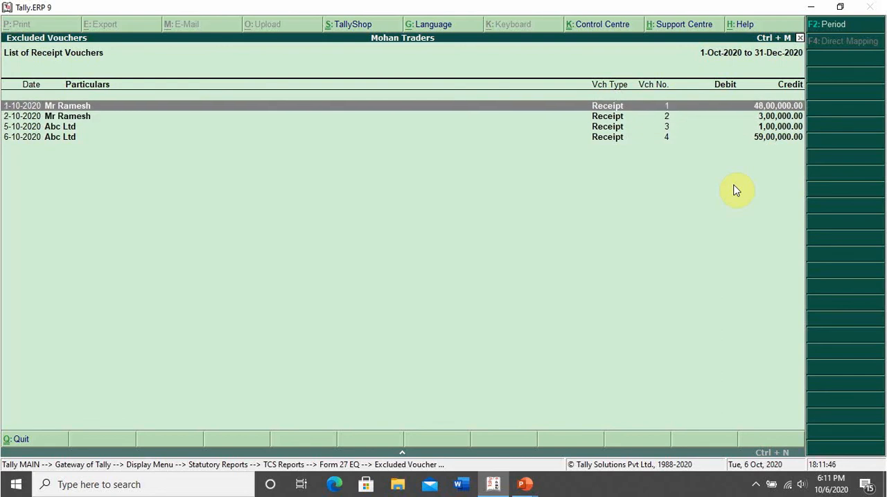
pyautogui.press('Down')
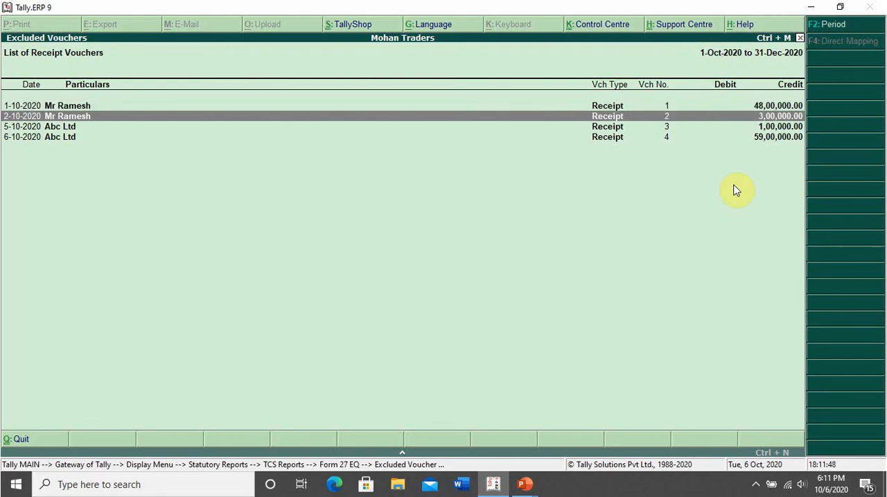
pyautogui.press('Down')
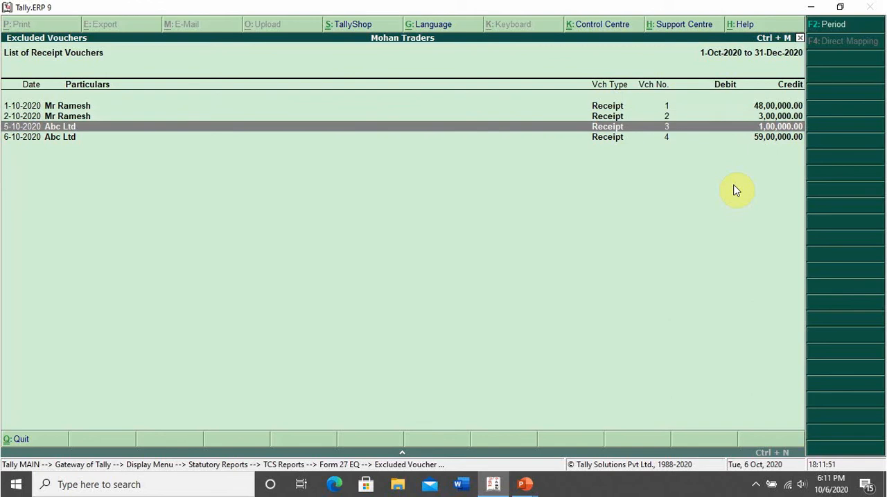
pyautogui.press('Down')
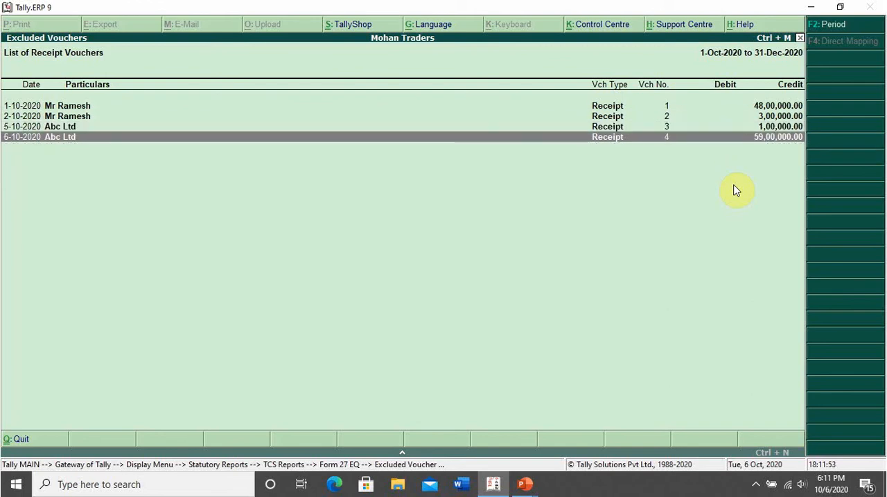
# Return to the Form 27 EQ summary and go to the Collection at Higher Rate line.
pyautogui.press('Escape')
pyautogui.press('Escape')
pyautogui.press('Down')
pyautogui.press('Down')
pyautogui.press('Down')
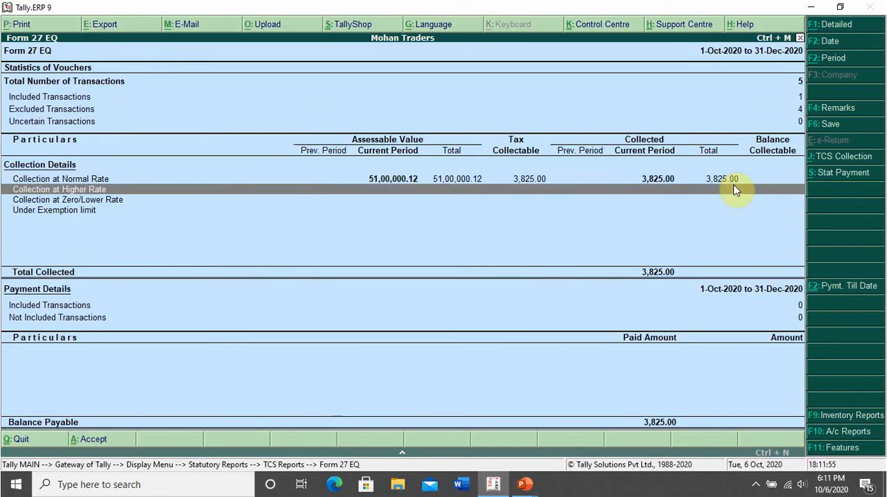
# Drill down from Collection at Normal Rate to the party's TCS ledger vouchers and return to the Form 27 EQ summary.
pyautogui.press('Up')
pyautogui.press('Return')
pyautogui.press('Return')
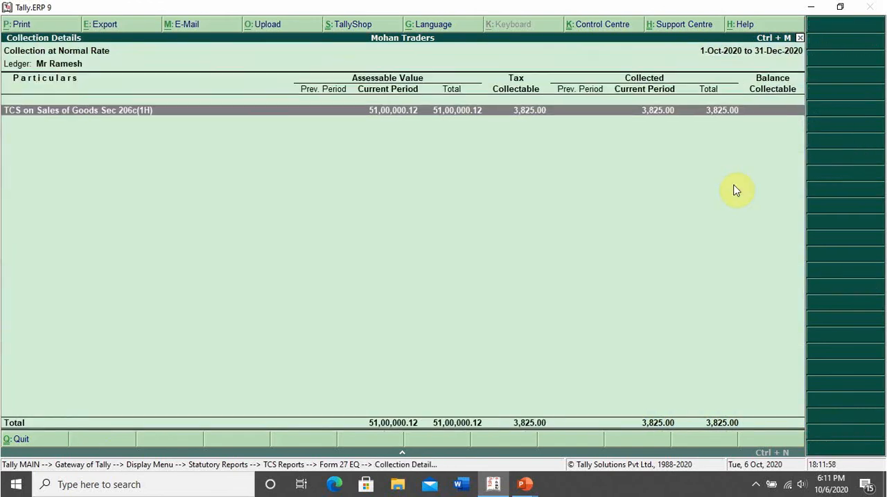
pyautogui.press('Return')
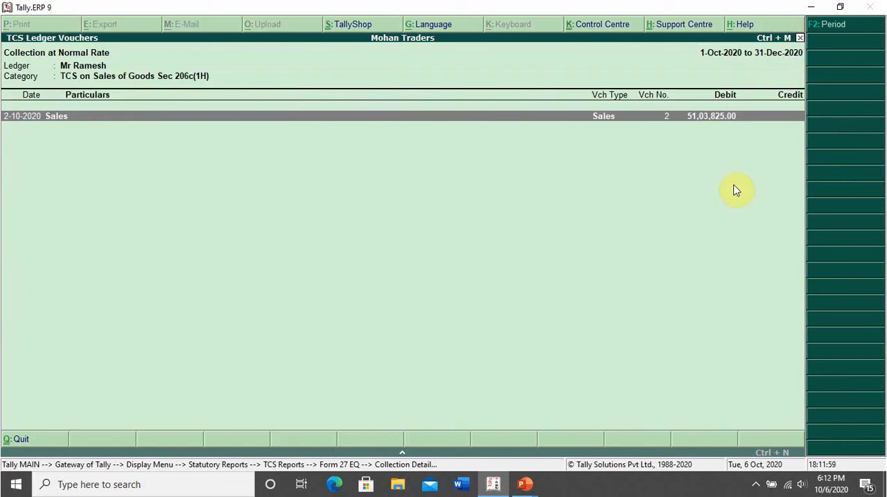
pyautogui.press('Escape')
pyautogui.press('Escape')
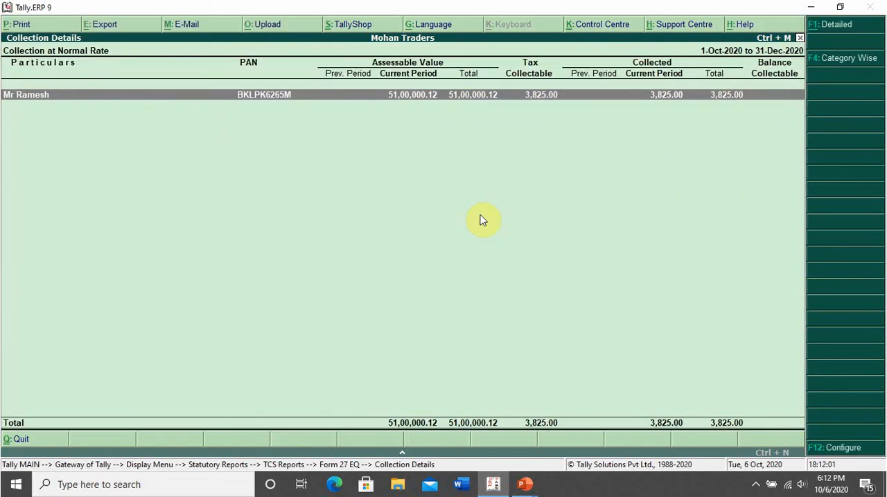
pyautogui.press('Escape')
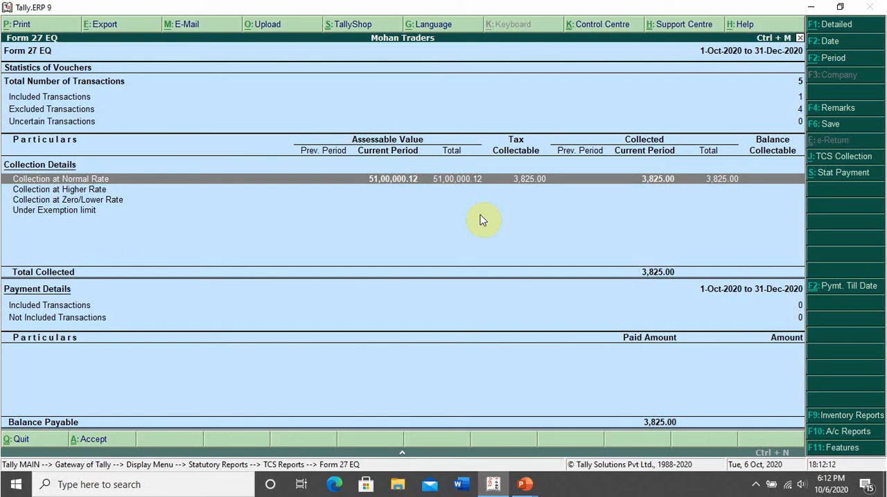
# Change the Form 27 EQ period to 1-9-2020 to 30-9-2020 and examine the September collection details.
pyautogui.press('Up')
pyautogui.press('Up')
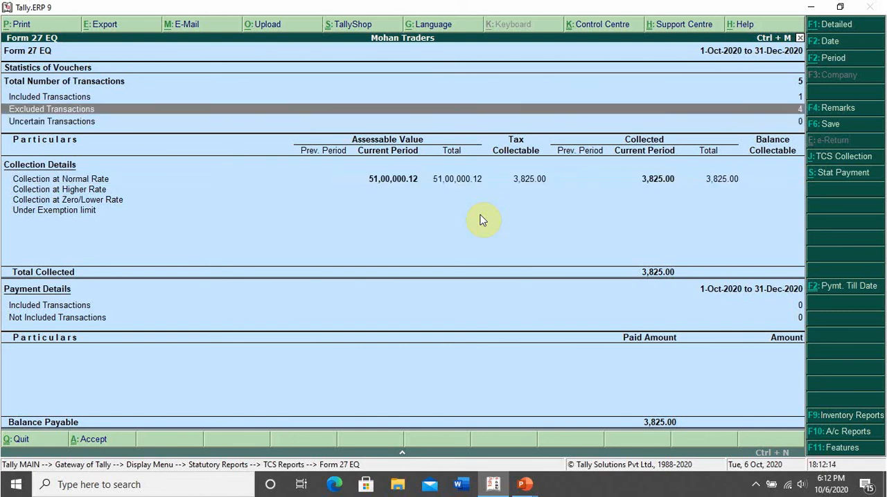
pyautogui.hotkey('alt', 'F2')
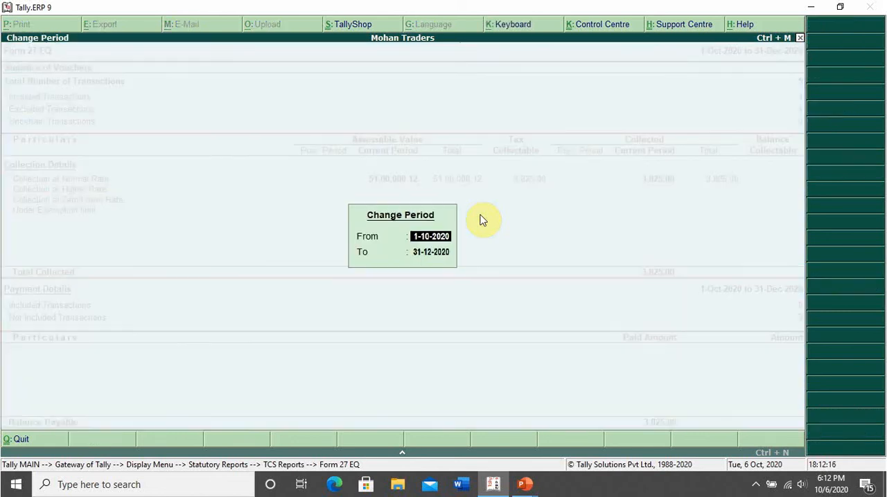
pyautogui.write('1-9')
pyautogui.press('Return')
pyautogui.write('30-9')
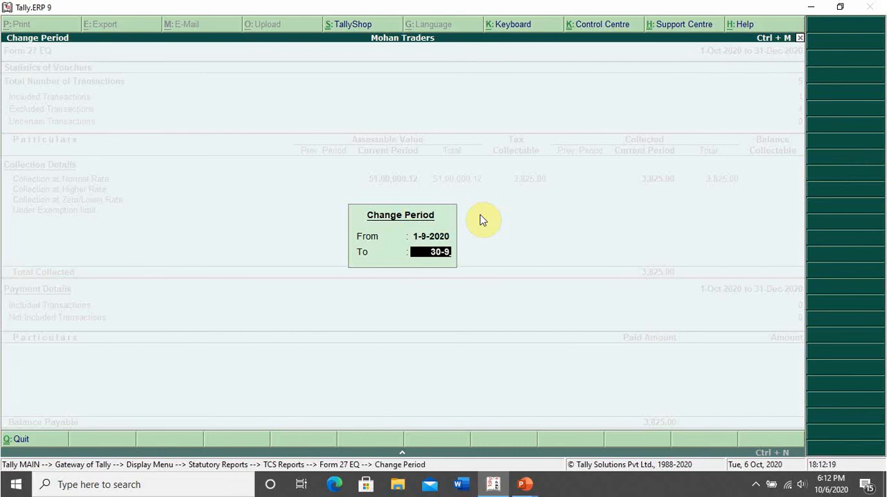
pyautogui.press('Return')
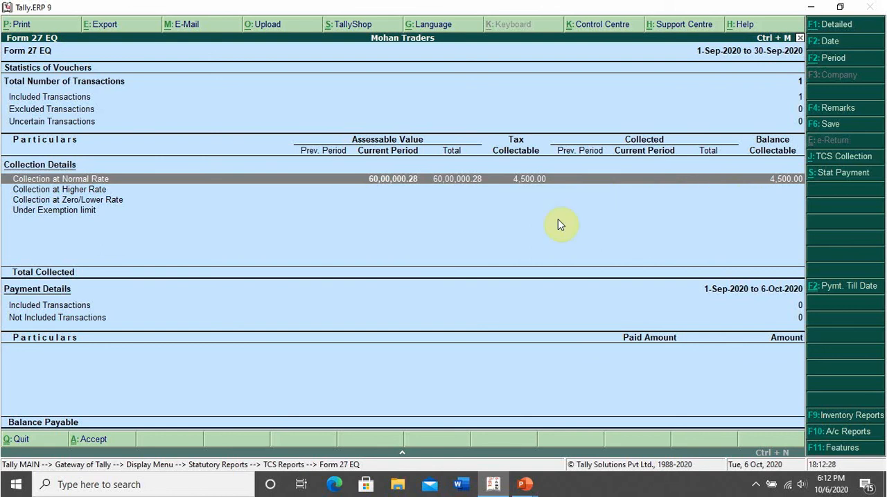
# Set the Form 27 EQ period to 1-9-2020 to 31-10-2020 and go to the Collection at Normal Rate line.
pyautogui.press('F2')
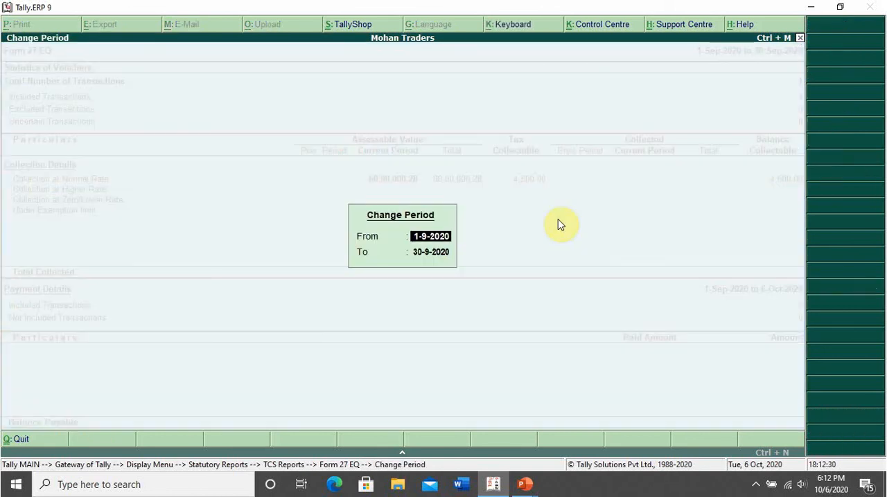
pyautogui.write('1-9')
pyautogui.press('Return')
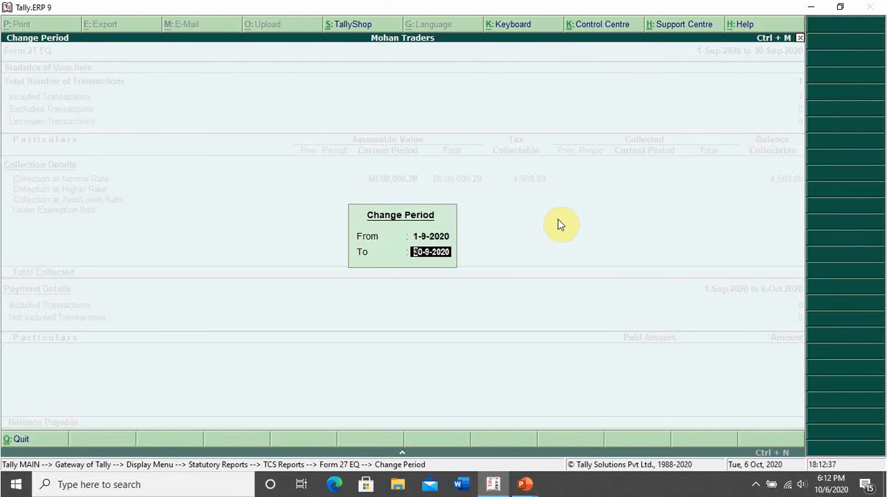
pyautogui.write('31-10')
pyautogui.press('Return')
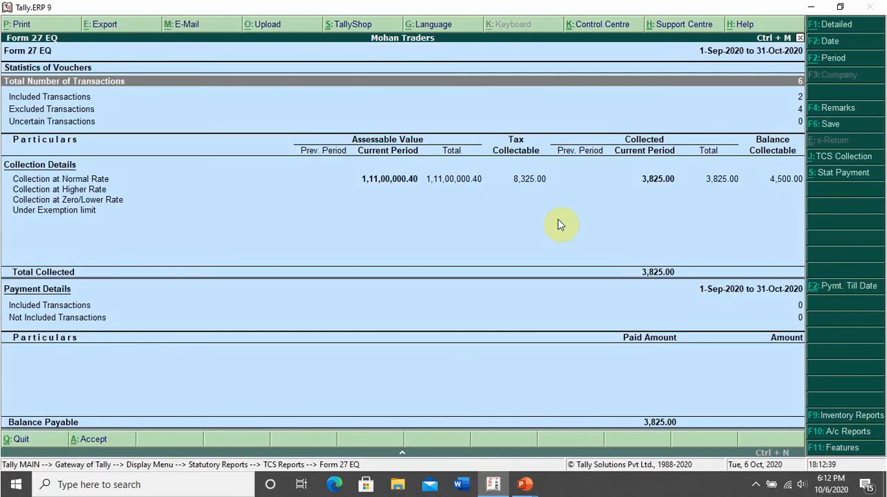
pyautogui.press('Down')
pyautogui.press('Down')
pyautogui.press('Down')
pyautogui.press('Down')
pyautogui.press('Down')
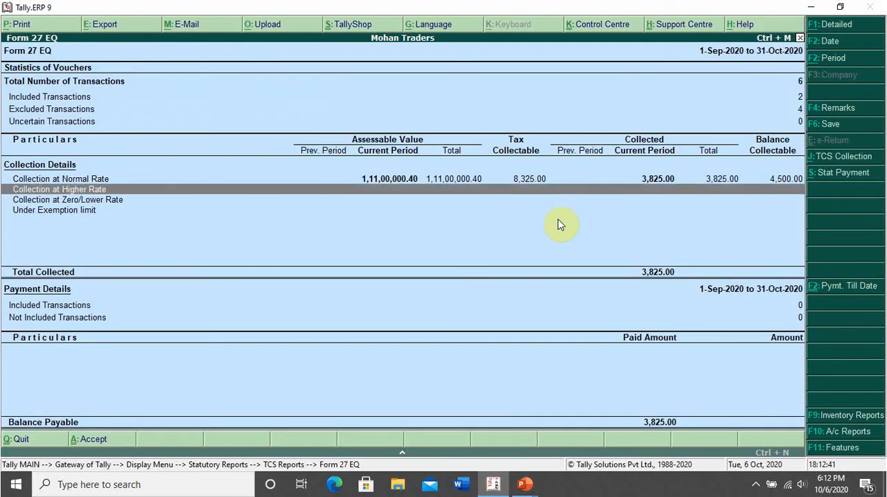
pyautogui.press('Up')
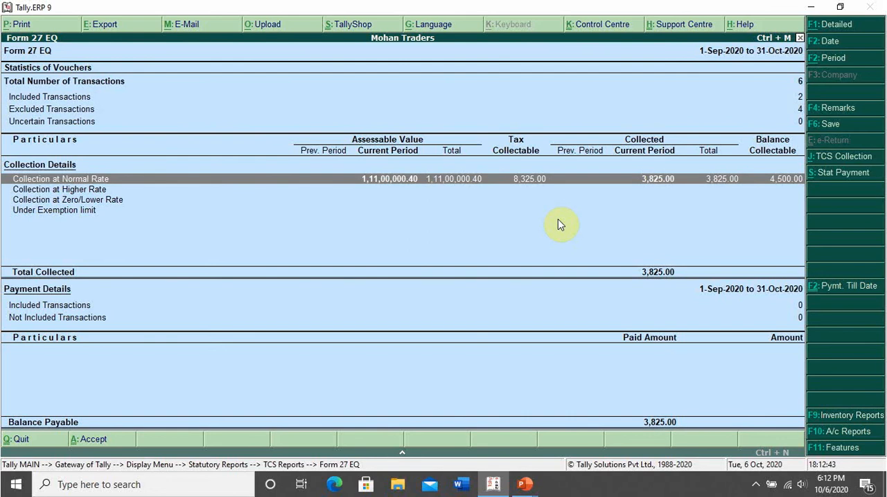
# Record a TCS collection journal till 6-Oct-2020 for Abc Ltd using TCS on Sales of Goods Sec 206c(1H), and recheck Collection at Normal Rate.
pyautogui.press('Return')
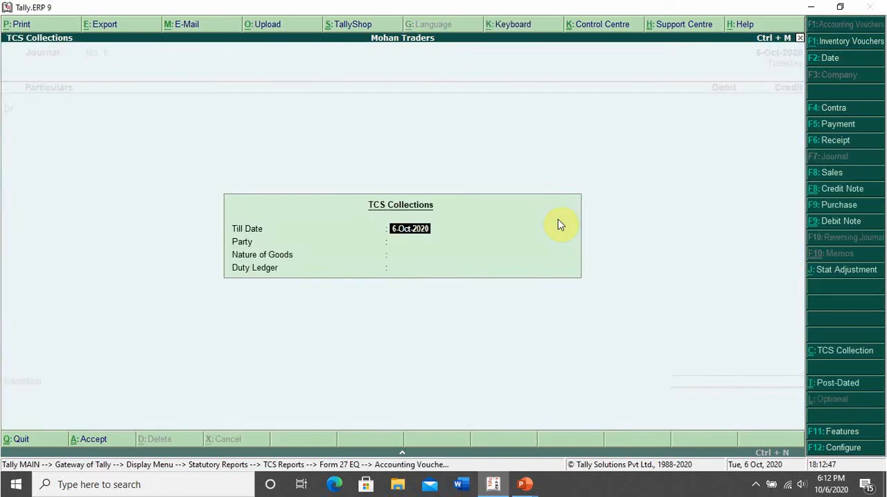
pyautogui.press('Return')
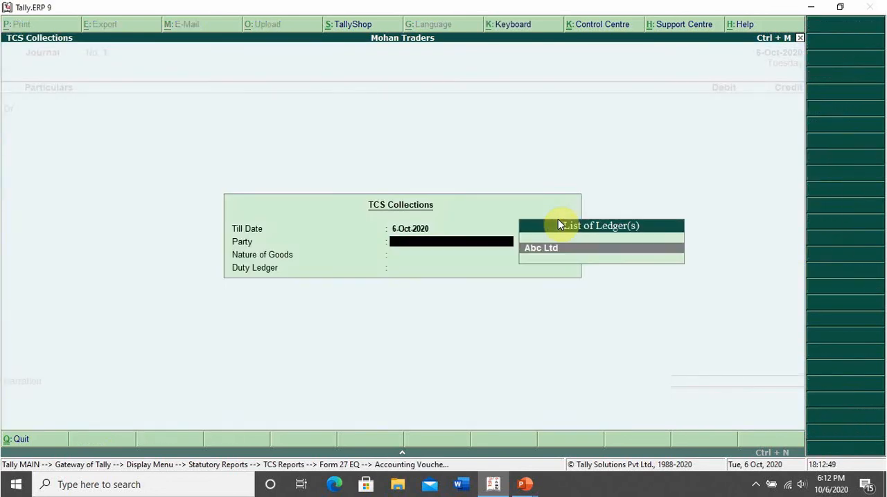
pyautogui.press('Return')
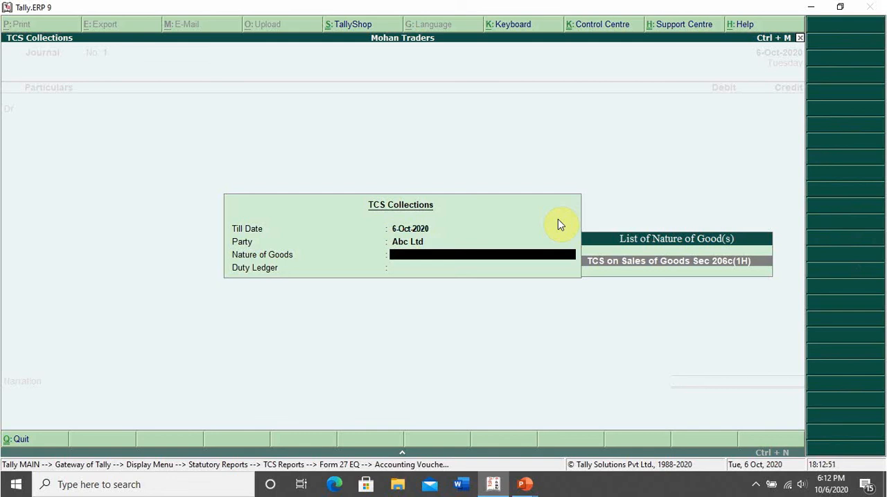
pyautogui.press('Return')
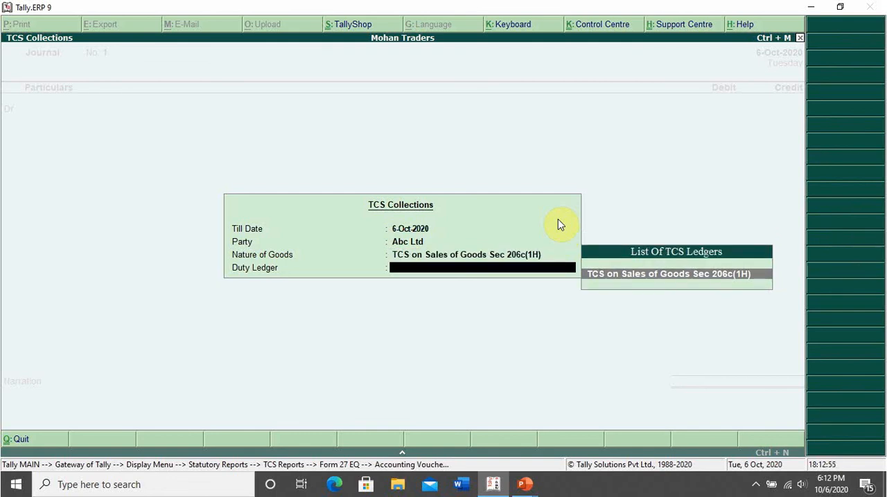
pyautogui.press('Return')
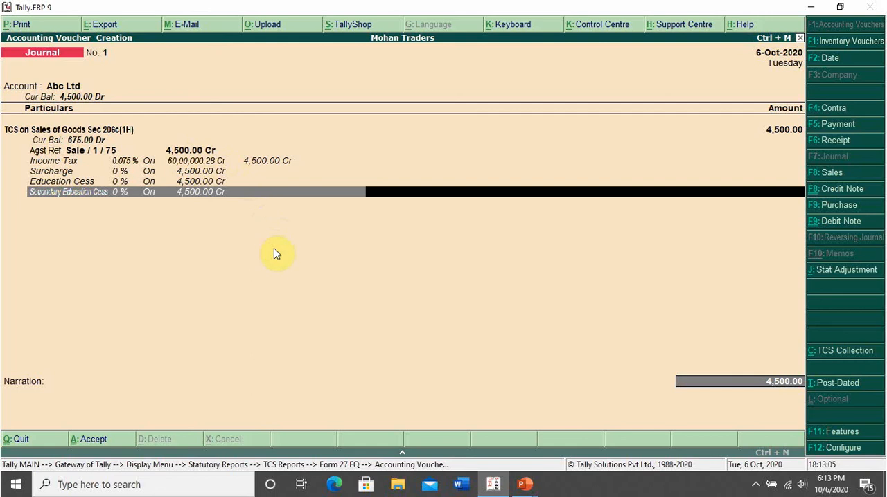
pyautogui.press('Return')
pyautogui.press('Return')
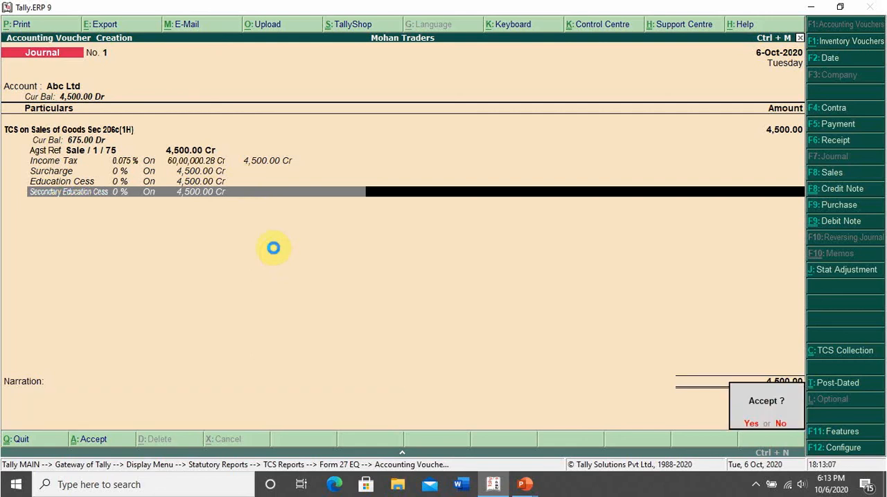
pyautogui.press('Return')
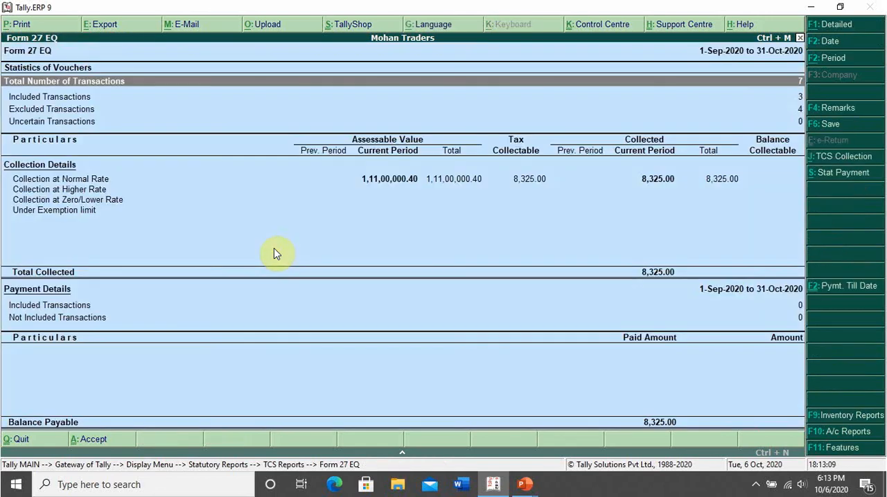
pyautogui.press('Down')
pyautogui.press('Down')
pyautogui.press('Down')
pyautogui.press('Down')
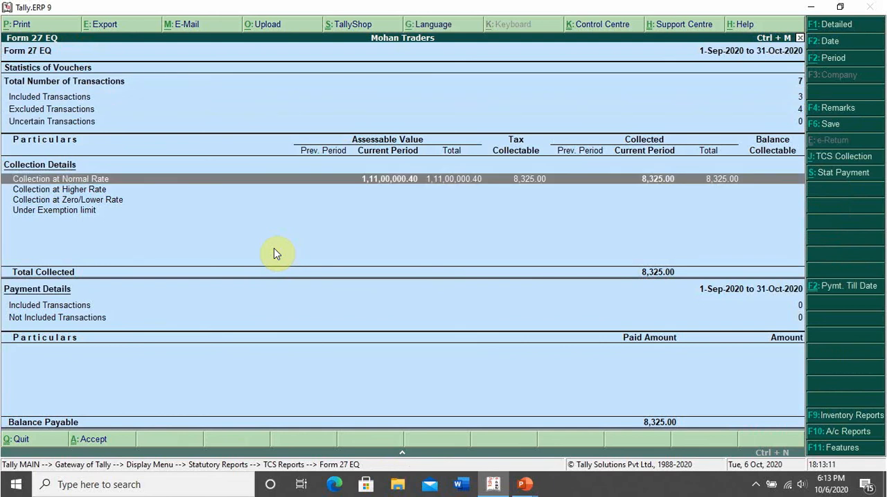
# Open the Abc Ltd ledger from the account books and set its period to start on 1-4-2020.
pyautogui.press('Escape')
pyautogui.press('Escape')
pyautogui.press('Escape')
pyautogui.press('Escape')
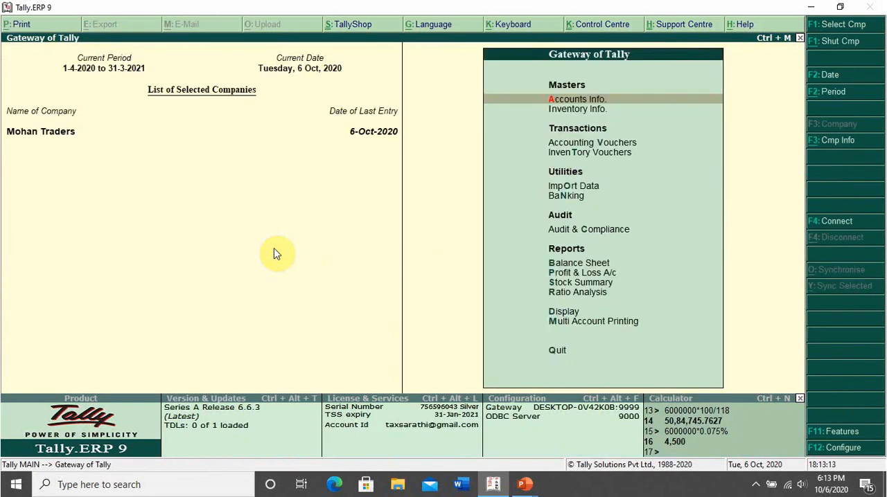
pyautogui.press('d')
pyautogui.press('a')
pyautogui.press('l')
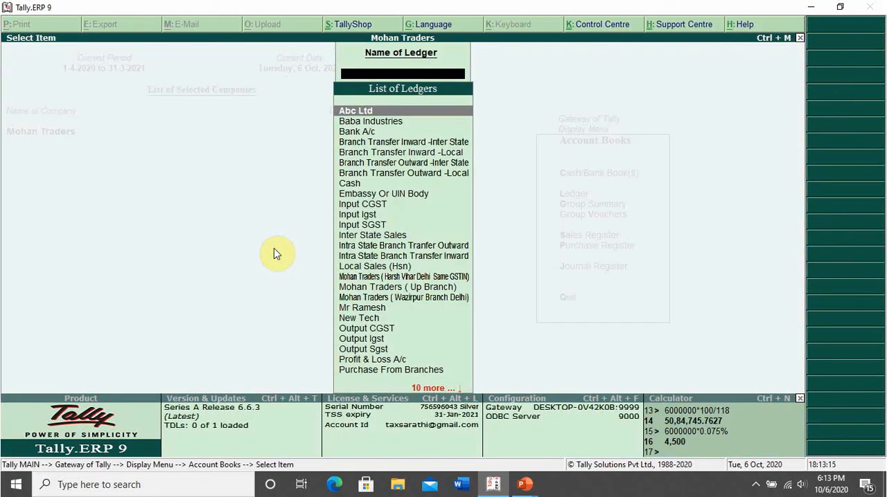
pyautogui.press('Return')
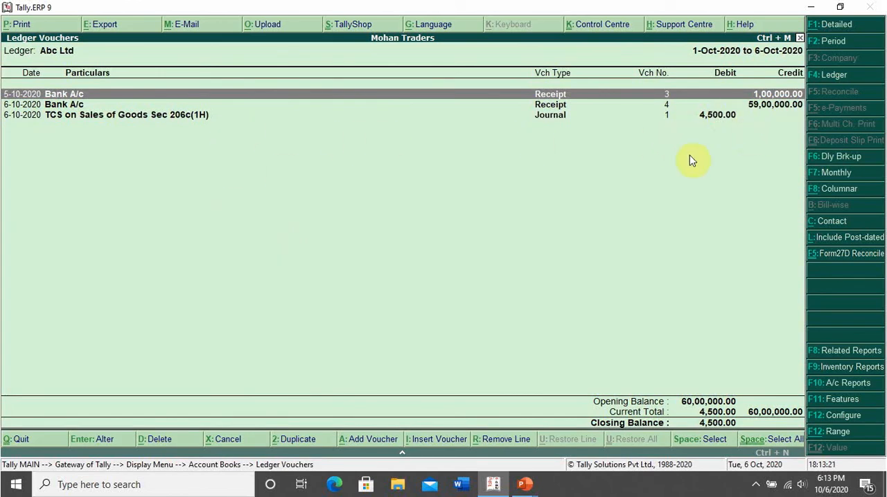
pyautogui.press('F2')
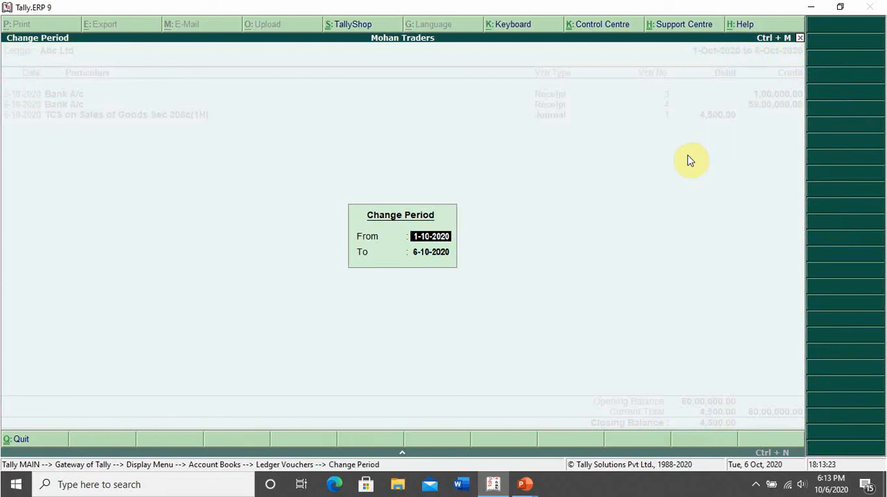
pyautogui.write('1-4')
pyautogui.press('Return')
pyautogui.press('Return')
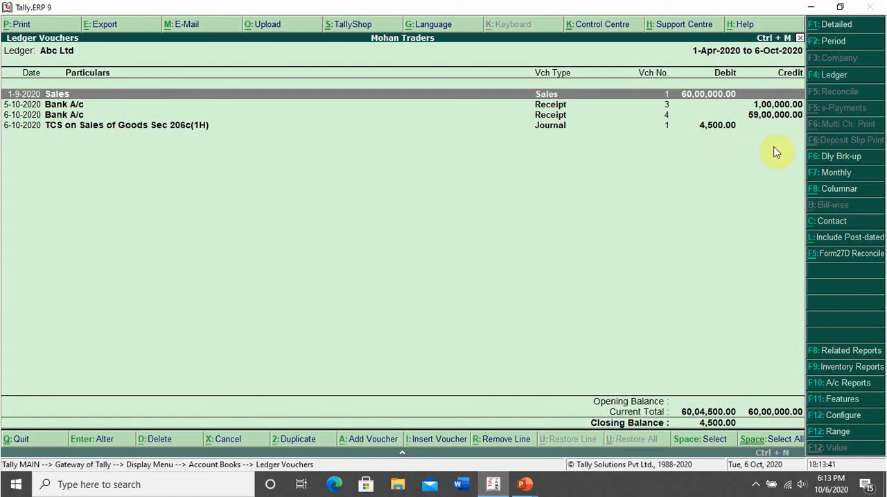
# Delete the TCS on Sales of Goods Sec 206c(1H) journal voucher from the Abc Ltd ledger.
pyautogui.click(723, 128)
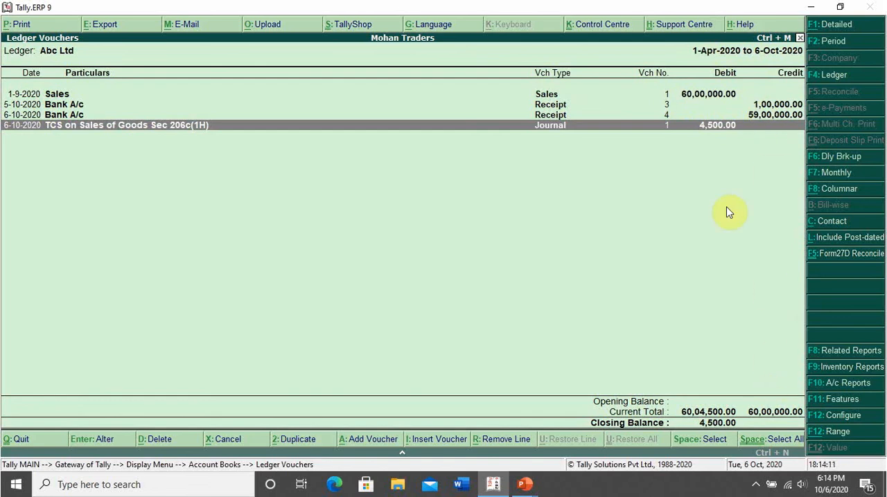
pyautogui.press('Return')
pyautogui.hotkey('alt', 'd')
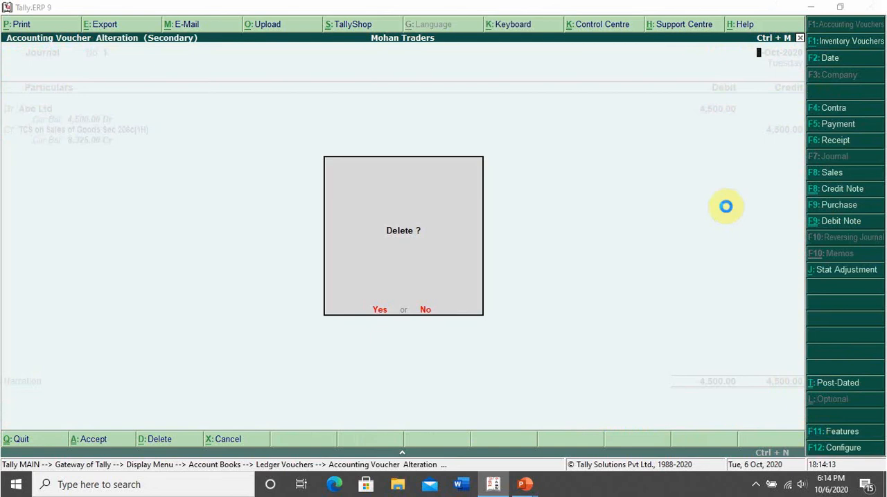
pyautogui.press('Return')
# Add a journal voucher debiting Abc Ltd with 4,500 and crediting TCS on Sales of Goods Sec 206c(1H).
pyautogui.hotkey('alt', 'a')
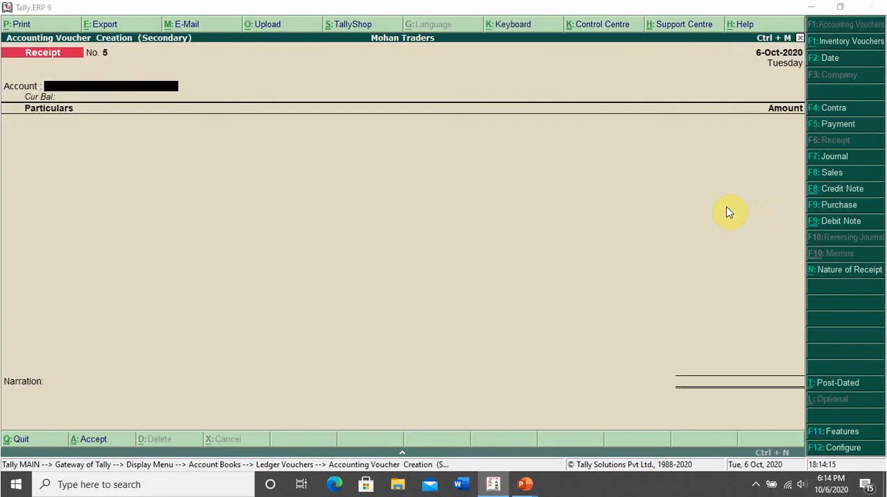
pyautogui.press('F7')
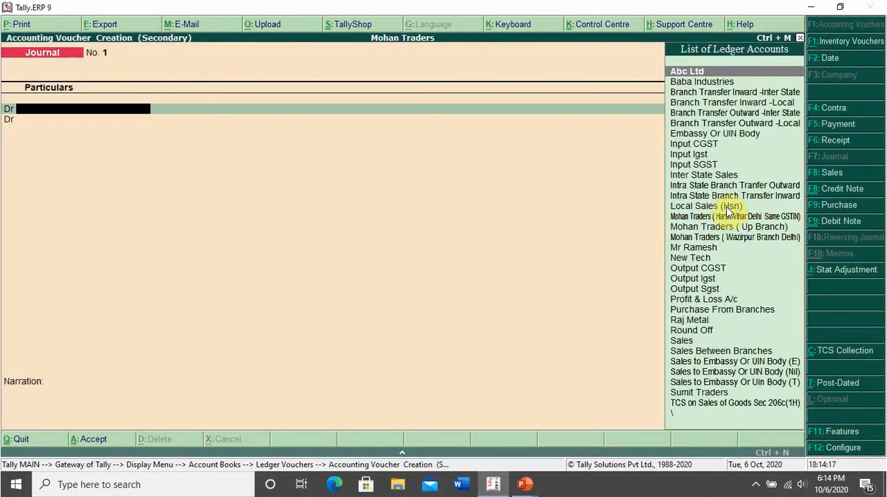
pyautogui.write('Mr')
pyautogui.press('BackSpace')
pyautogui.press('BackSpace')
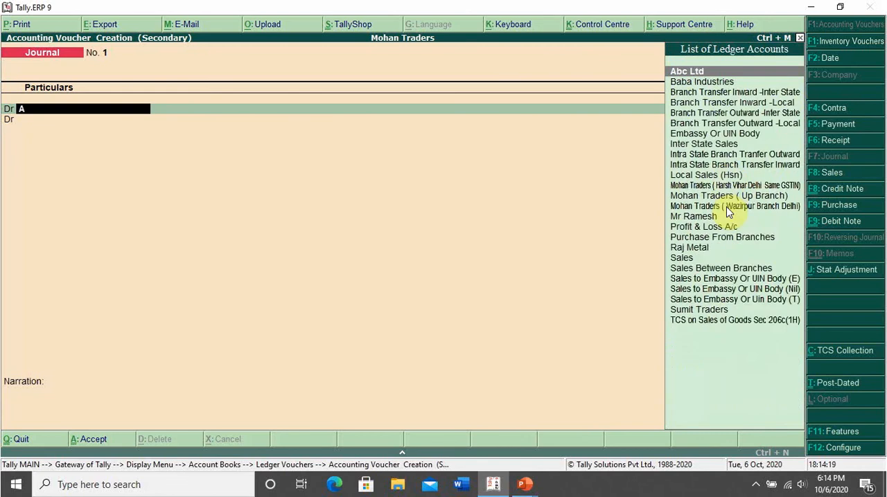
pyautogui.write('ab')
pyautogui.press('Return')
pyautogui.write('4500')
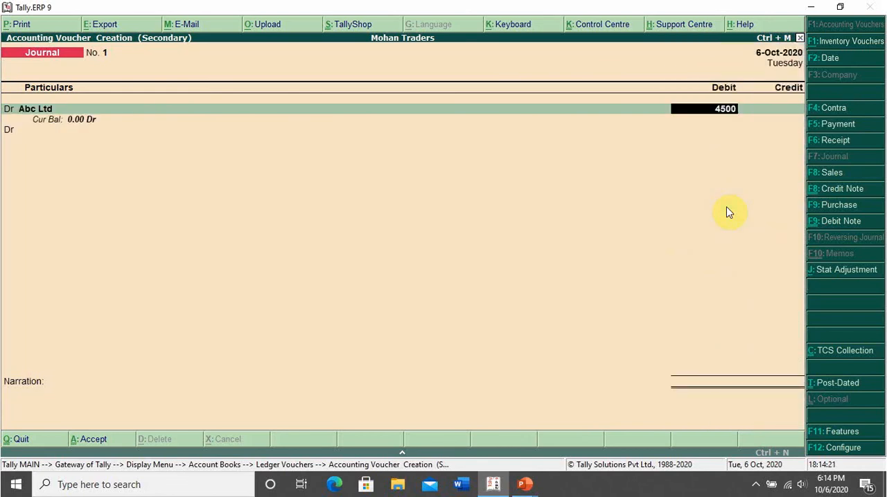
pyautogui.press('Return')
pyautogui.write('c')
pyautogui.press('Return')
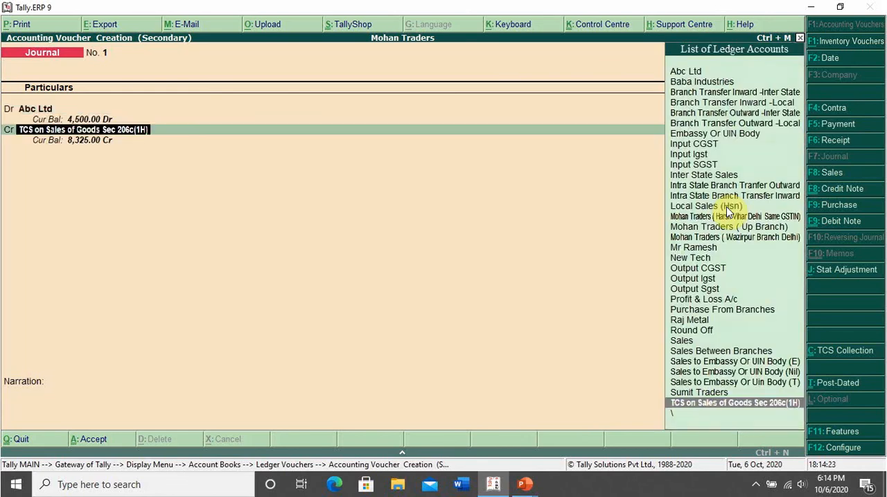
pyautogui.press('Return')
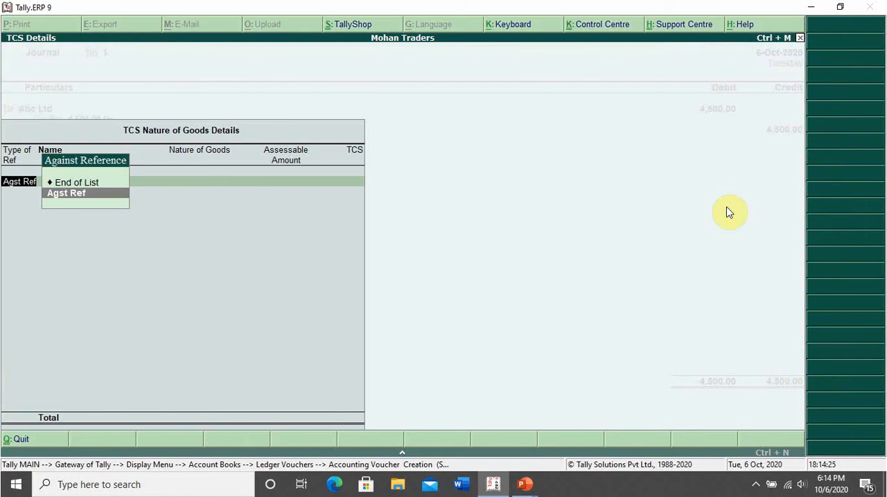
# Link the journal's TCS credit against reference Sale / 1 / 75 and save the voucher.
pyautogui.press('Return')
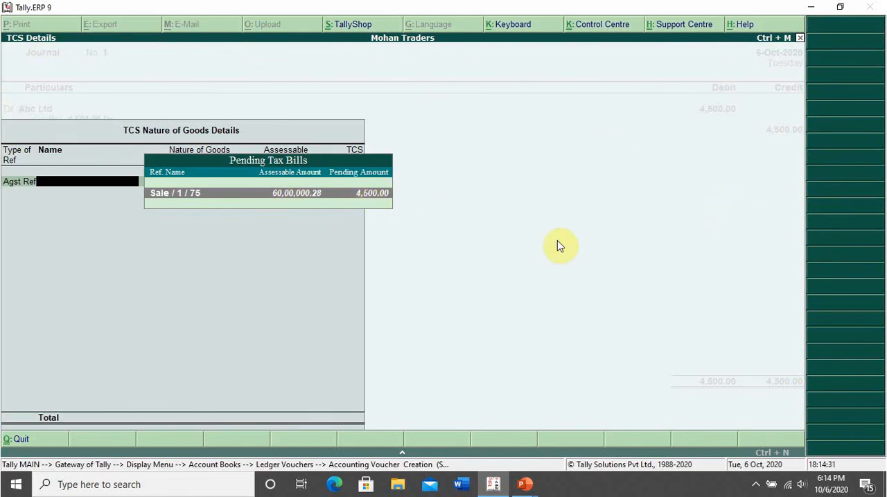
pyautogui.press('Return')
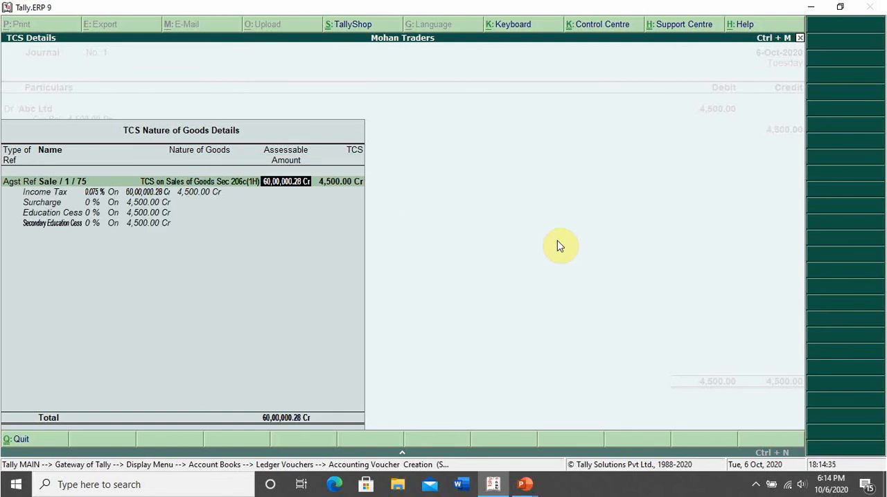
pyautogui.press('Return')
pyautogui.press('Return')
pyautogui.press('Return')
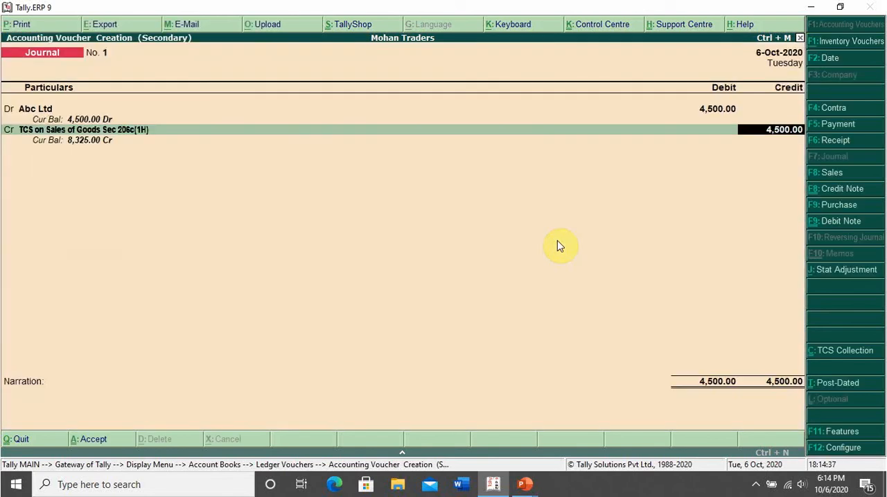
pyautogui.press('Return')
pyautogui.press('Return')
pyautogui.press('Return')
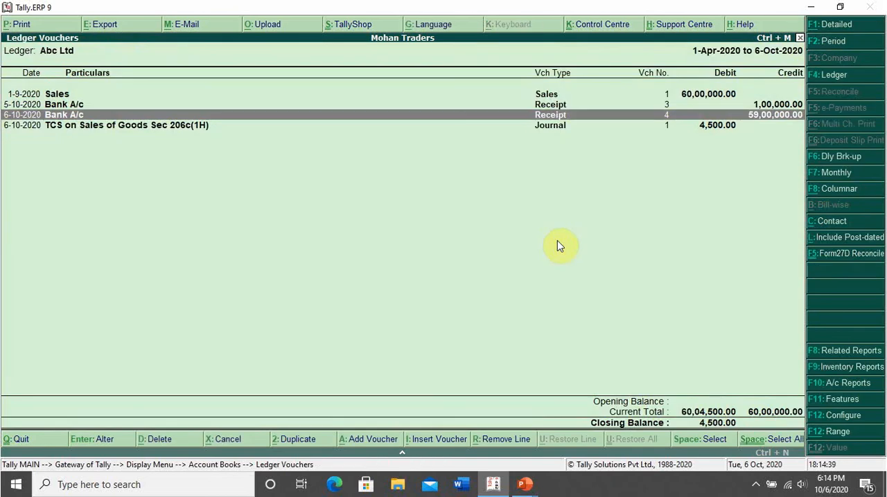
# Review the sales, receipt and TCS journal entries in the Abc Ltd ledger and return to the Gateway of Tally.
pyautogui.press('Down')
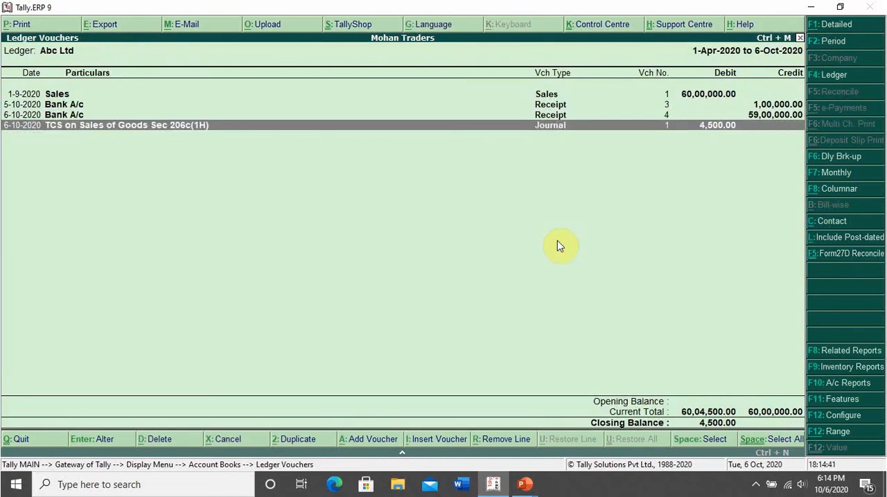
pyautogui.press('Up')
pyautogui.press('Up')
pyautogui.press('Up')
pyautogui.press('Down')
pyautogui.press('Down')
pyautogui.press('Down')
pyautogui.hotkey('ctrl', 'm')
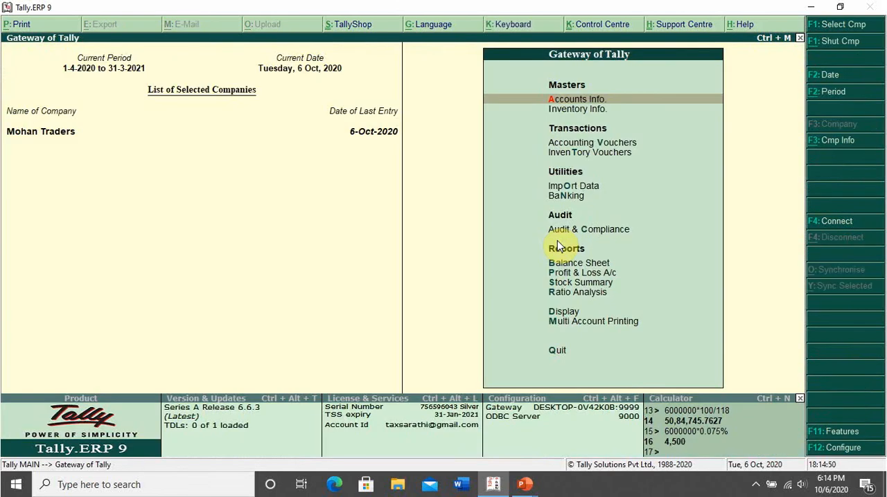